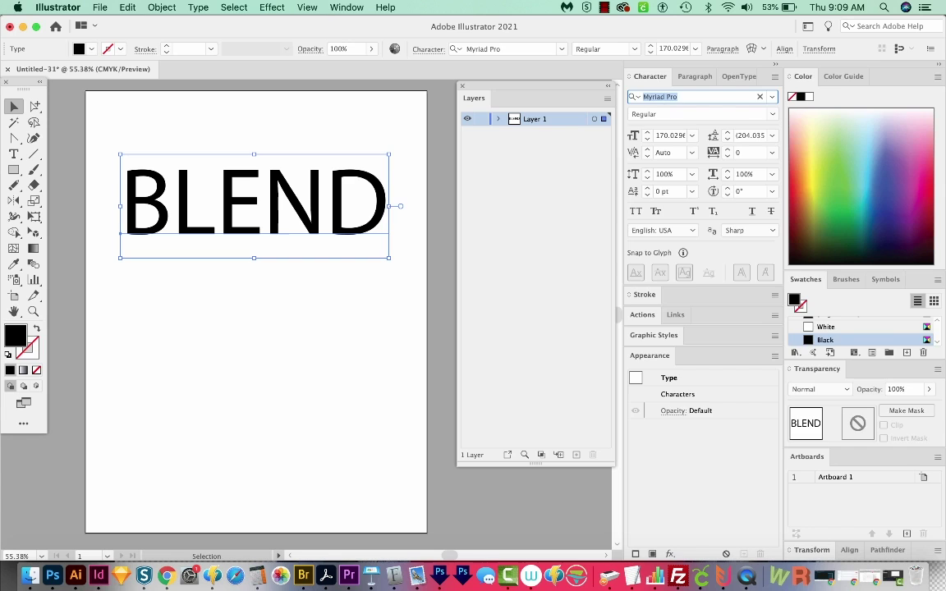
Step: Set the BLEND text's font to Montserrat ExtraBold
{"action": "key", "text": "BackSpace"}
{"action": "key", "text": "BackSpace"}
{"action": "type", "text": "rr"}
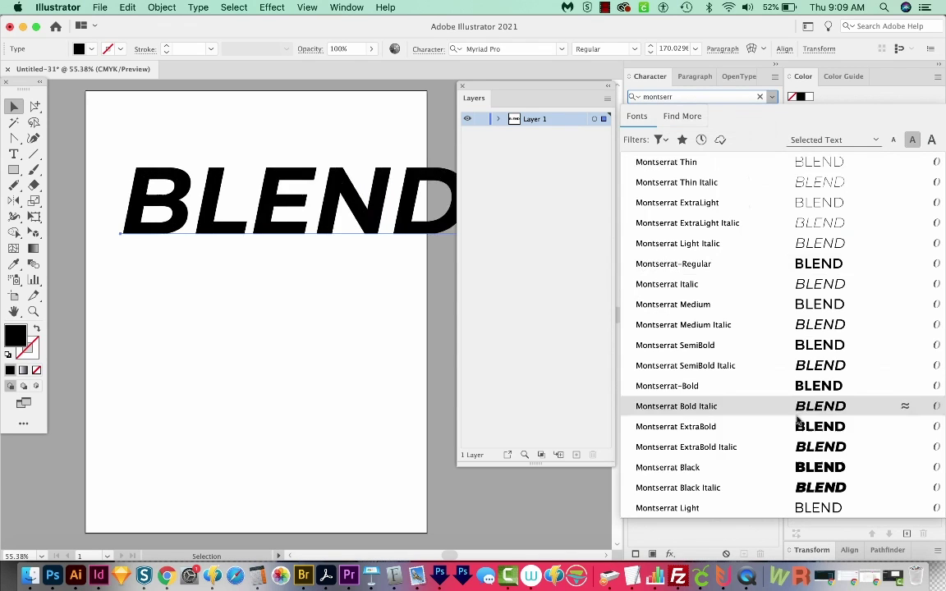
{"action": "left_click", "coordinate": [801, 427]}
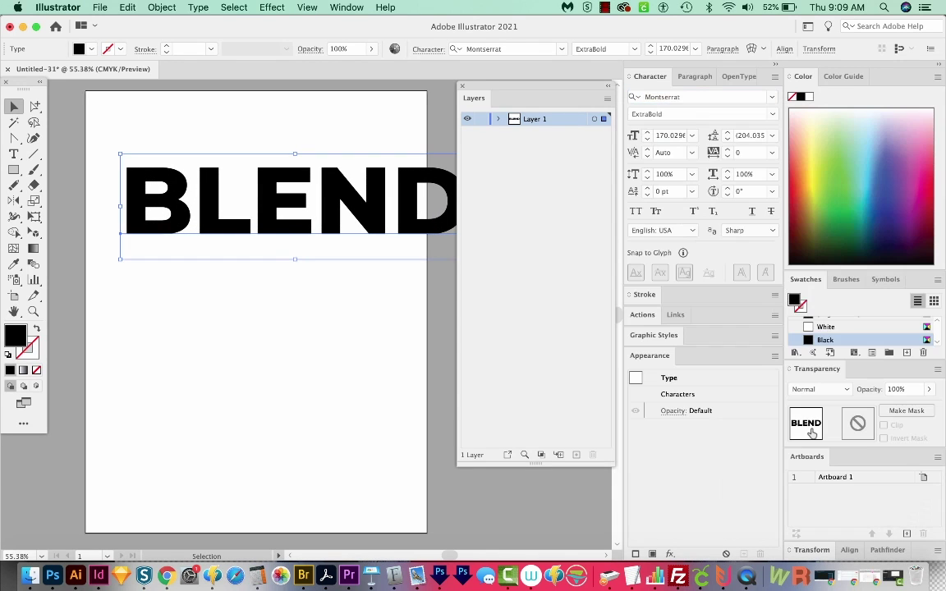
Step: Scale the BLEND text down to about 138 pt so it fits the artboard, and place a duplicate directly below it
{"action": "scroll", "coordinate": [411, 263], "scroll_direction": "right", "scroll_amount": 3}
{"action": "left_click_drag", "start_coordinate": [422, 267], "coordinate": [361, 247]}
{"action": "scroll", "coordinate": [359, 338], "scroll_direction": "left", "scroll_amount": 3}
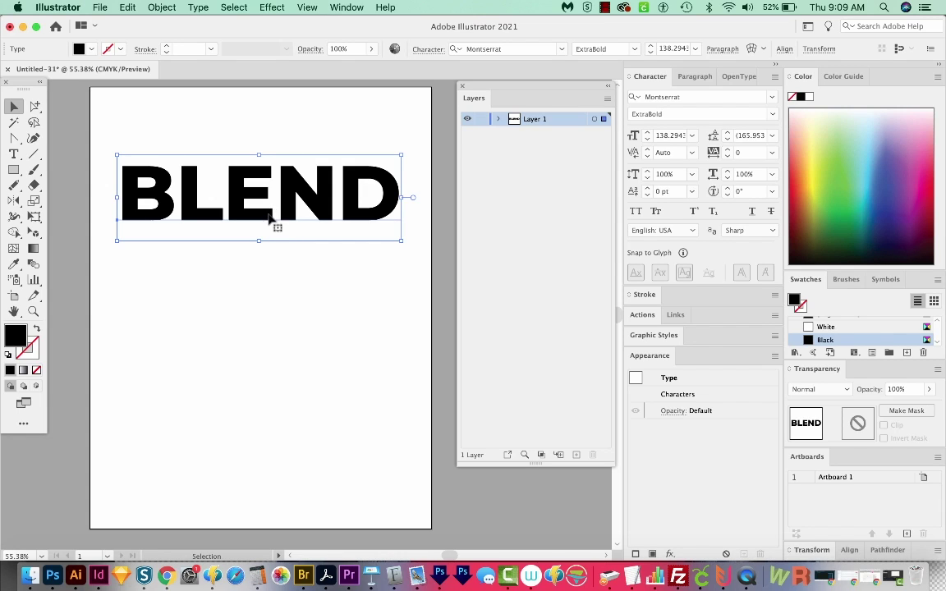
{"action": "left_click_drag", "start_coordinate": [288, 178], "coordinate": [292, 280]}
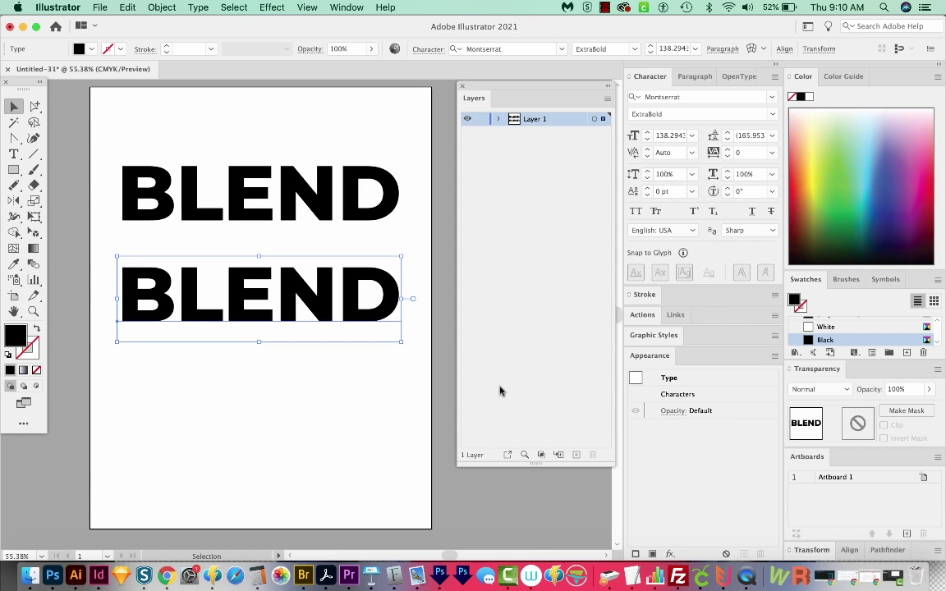
Step: Convert the lower BLEND copy to outlines and give it the default white fill with a 1 pt black stroke
{"action": "key", "text": "super+shift+o"}
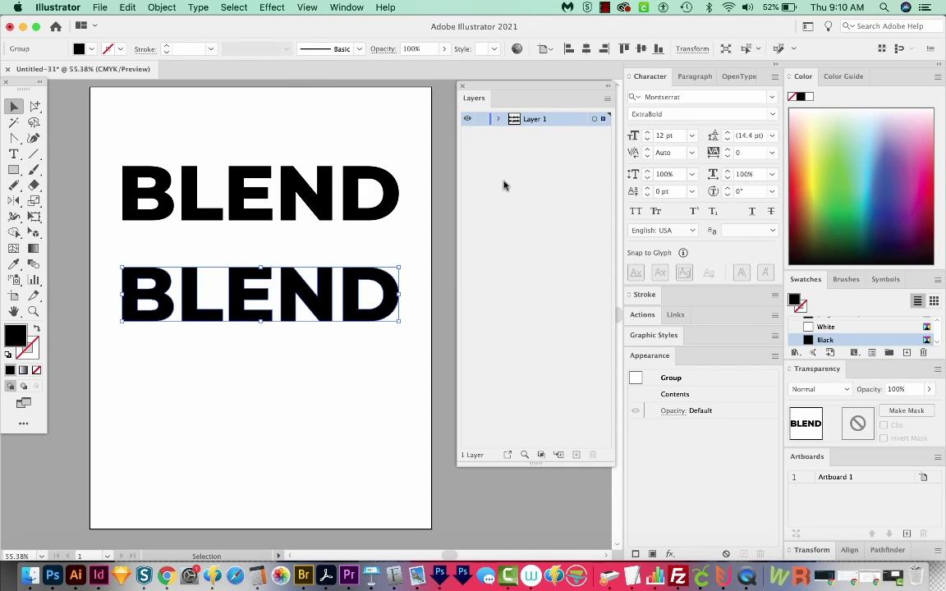
{"action": "key", "text": "d"}
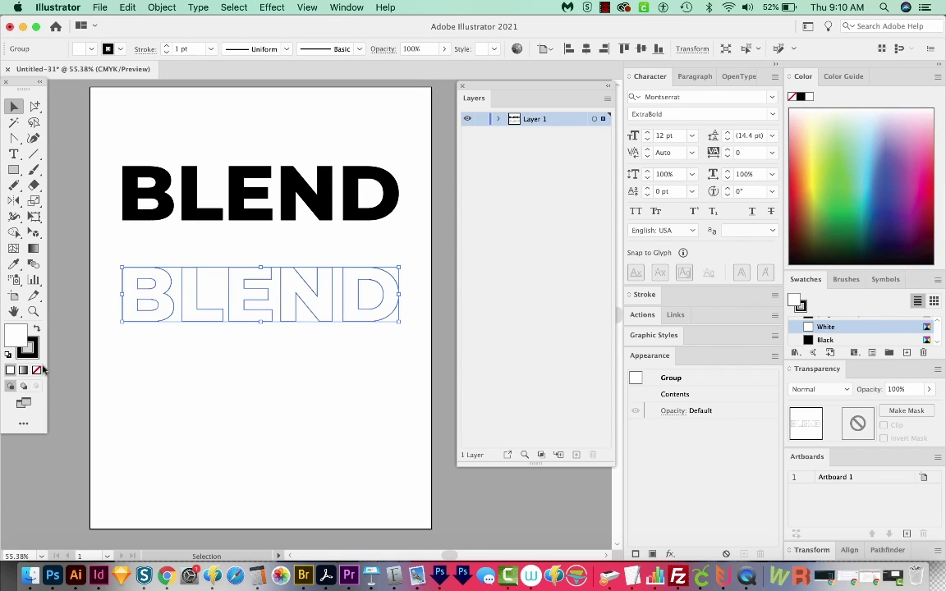
{"action": "left_click", "coordinate": [178, 404]}
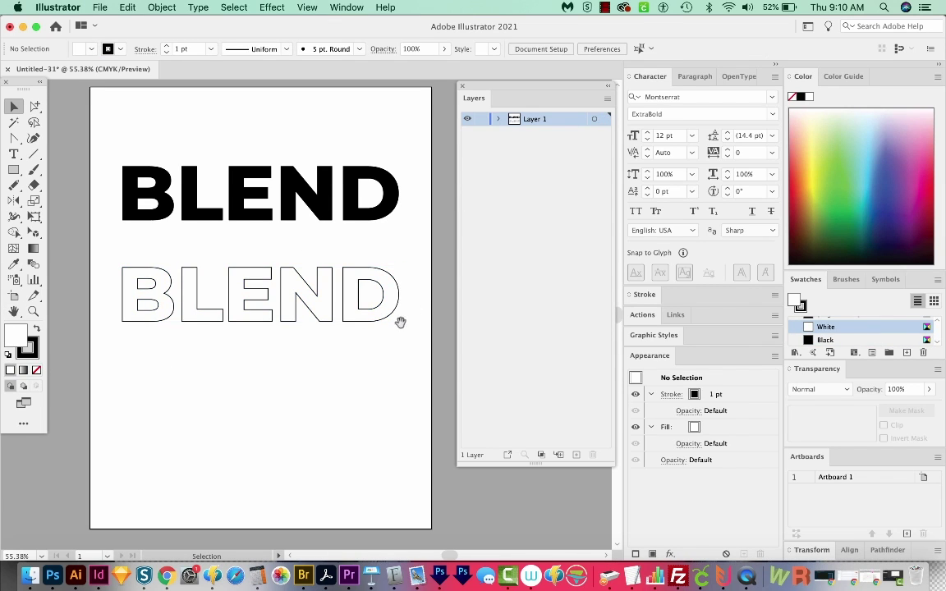
Step: Delete the outlined L's two end segments, at the stem's top and the foot's right end, leaving two open paths
{"action": "left_click_drag", "start_coordinate": [400, 327], "coordinate": [369, 306]}
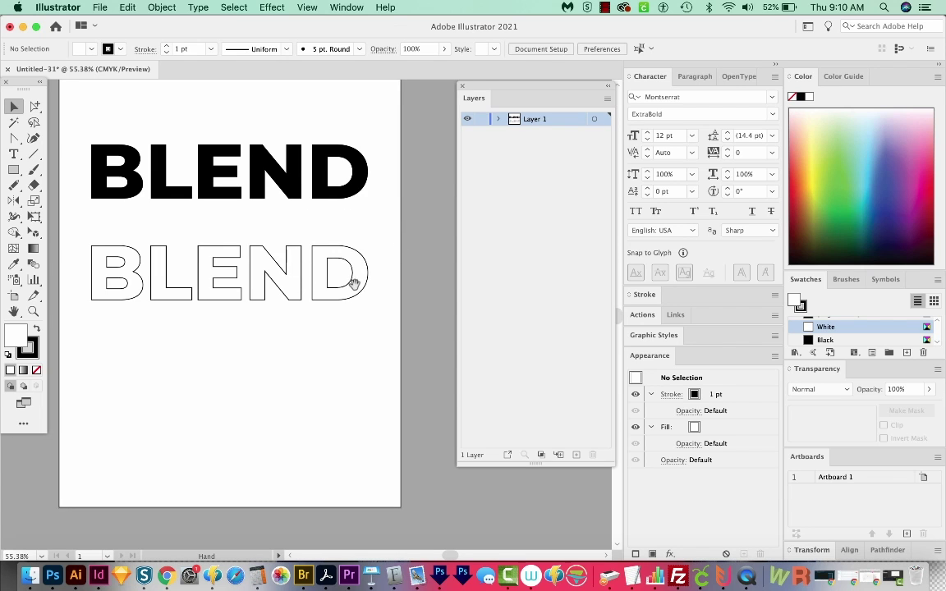
{"action": "left_click_drag", "start_coordinate": [306, 332], "coordinate": [319, 335]}
{"action": "left_click_drag", "start_coordinate": [271, 366], "coordinate": [278, 348]}
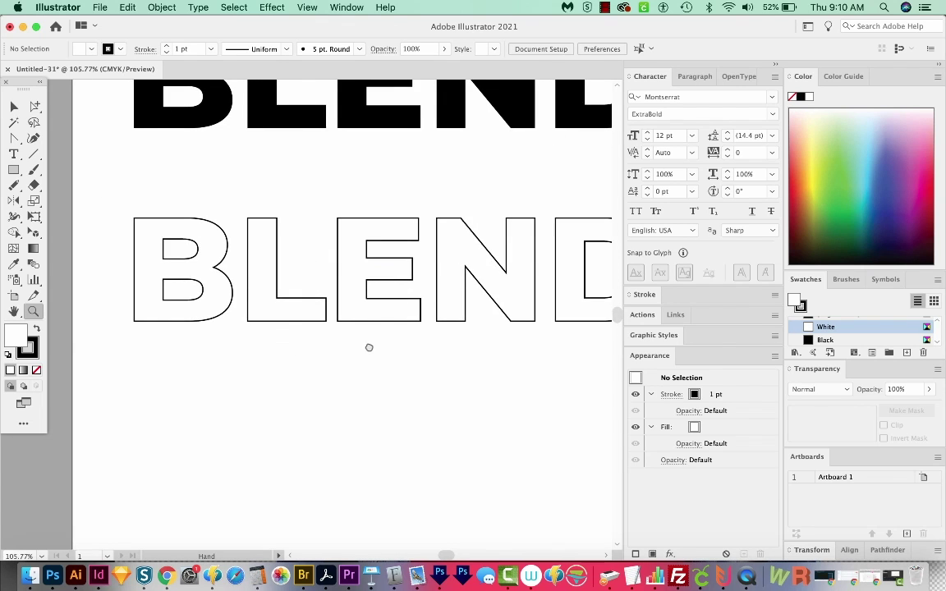
{"action": "left_click_drag", "start_coordinate": [370, 346], "coordinate": [291, 359]}
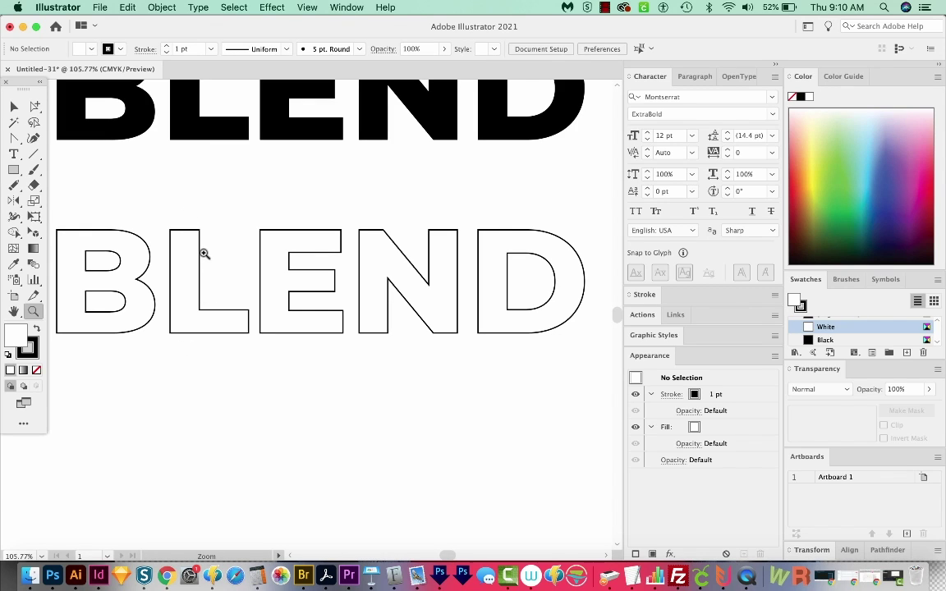
{"action": "key", "text": "a"}
{"action": "left_click_drag", "start_coordinate": [181, 223], "coordinate": [189, 244]}
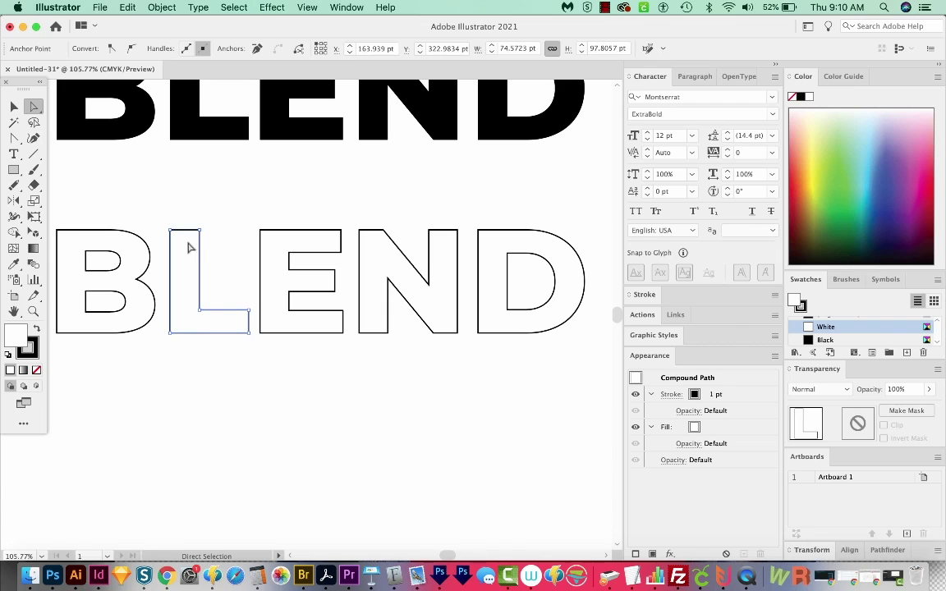
{"action": "left_click_drag", "start_coordinate": [255, 313], "coordinate": [234, 326]}
{"action": "key", "text": "Delete"}
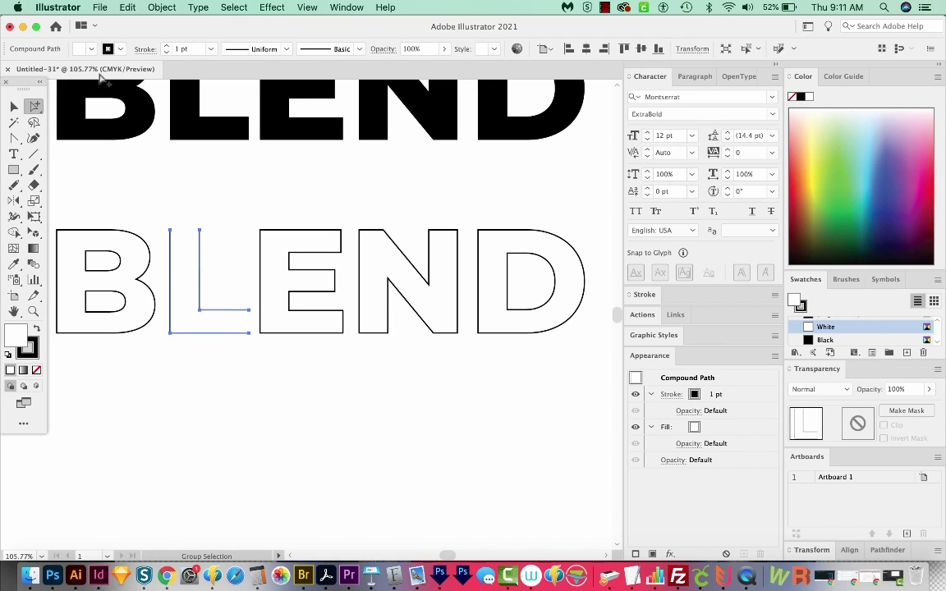
Step: Release the compound path of the opened letter L
{"action": "left_click", "coordinate": [154, 8]}
{"action": "mouse_move", "coordinate": [195, 434]}
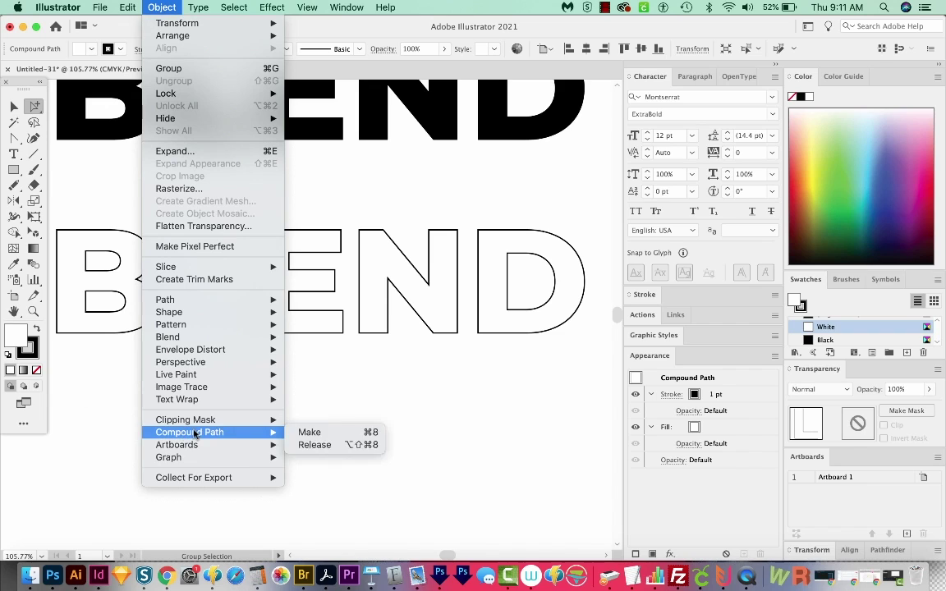
{"action": "left_click", "coordinate": [327, 445]}
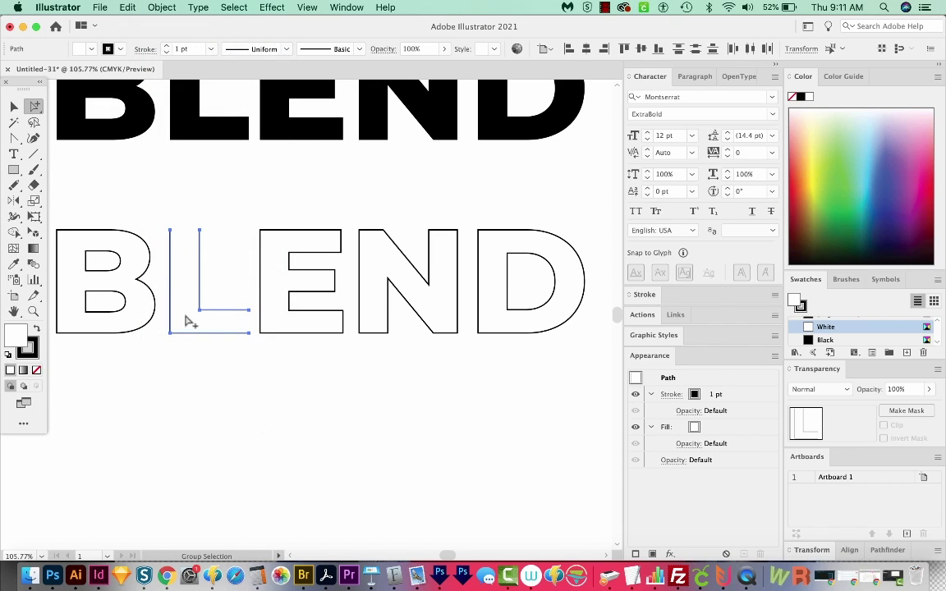
Step: Configure the Blend options to Specified Steps spacing with 1 step
{"action": "left_click", "coordinate": [34, 264]}
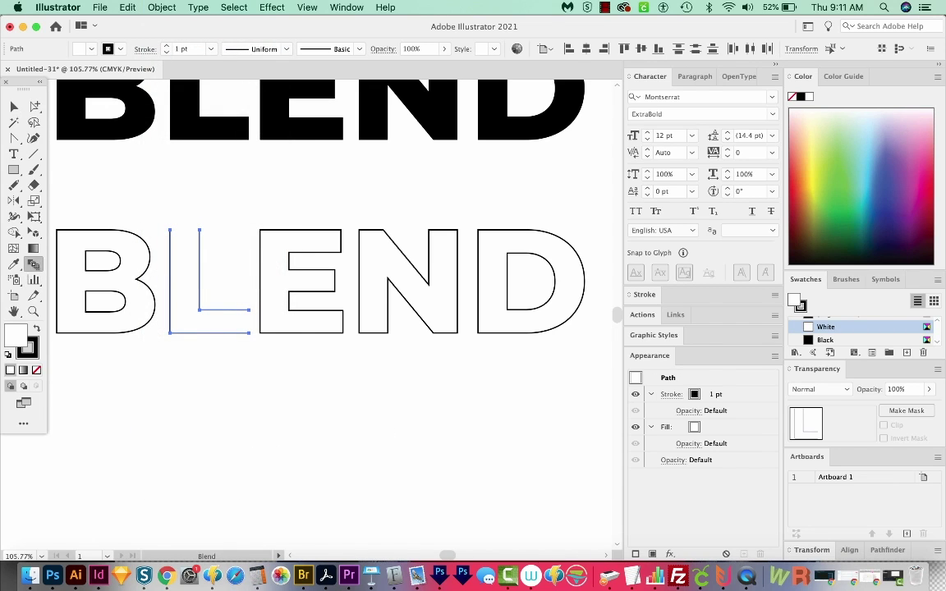
{"action": "double_click", "coordinate": [33, 265]}
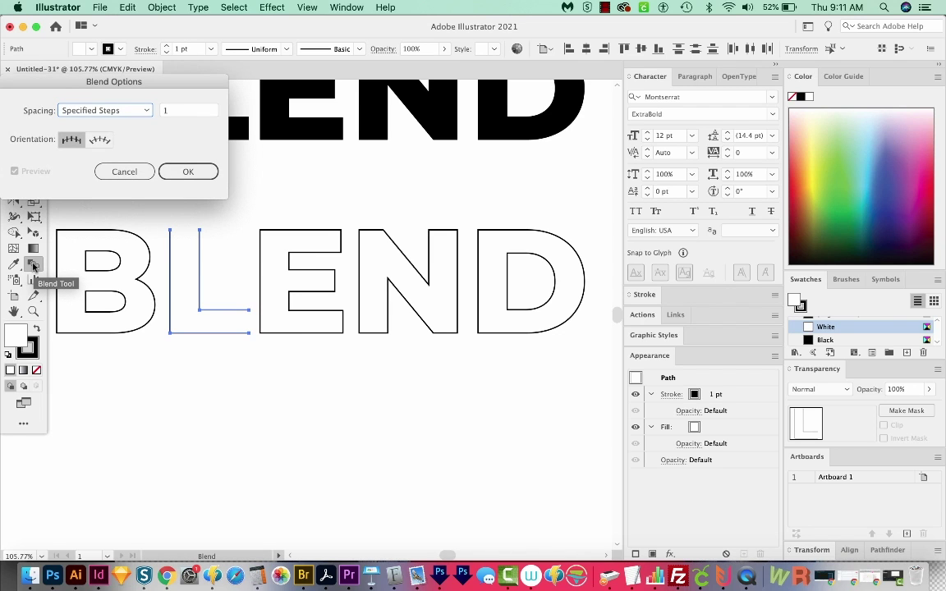
{"action": "left_click_drag", "start_coordinate": [125, 86], "coordinate": [142, 81]}
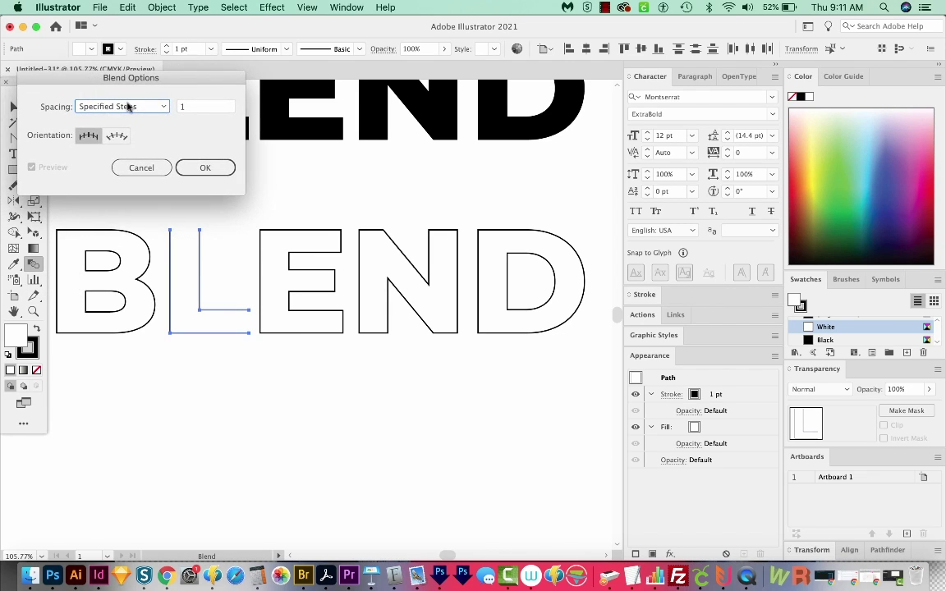
{"action": "left_click", "coordinate": [131, 108]}
{"action": "left_click", "coordinate": [111, 134]}
{"action": "left_click", "coordinate": [202, 165]}
Step: Blend the L's inner and outer open paths, and check the blend in outline view
{"action": "key", "text": "a"}
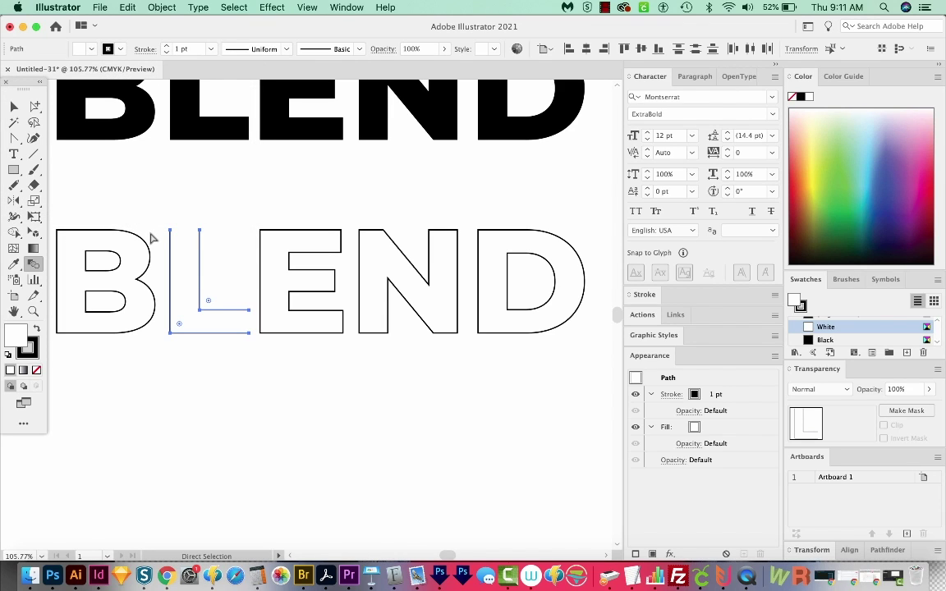
{"action": "key", "text": "w"}
{"action": "key", "text": "super+alt+b"}
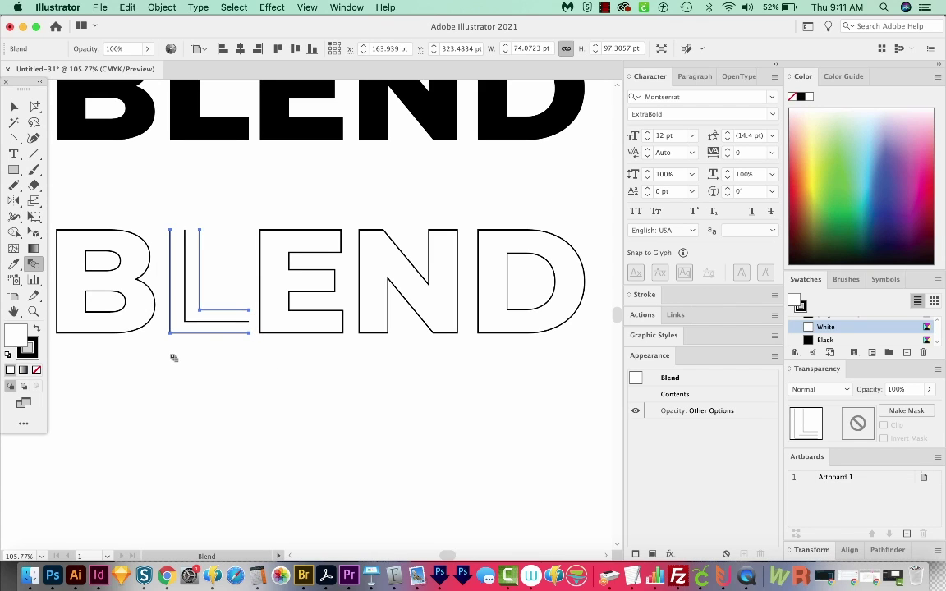
{"action": "key", "text": "super+y"}
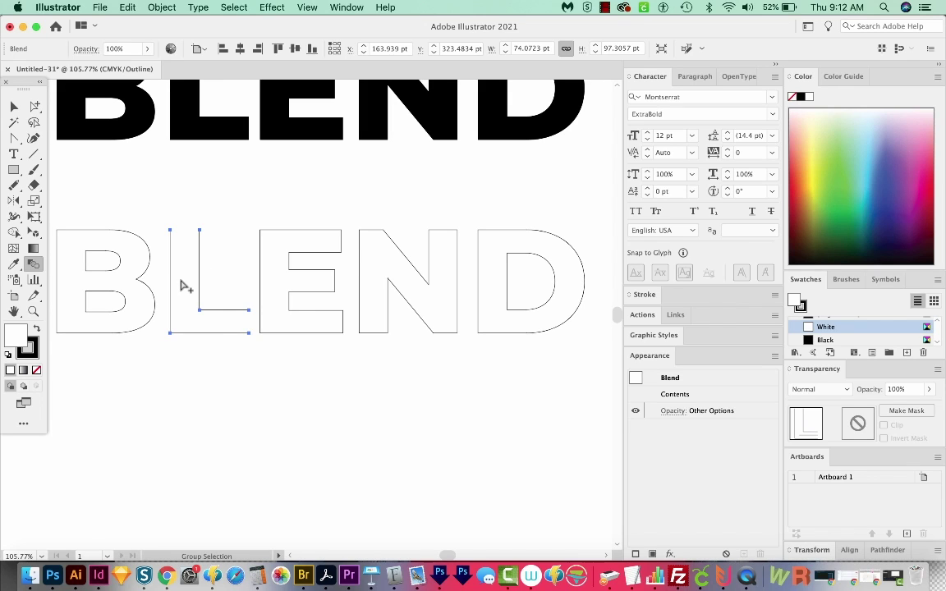
{"action": "key", "text": "super+y"}
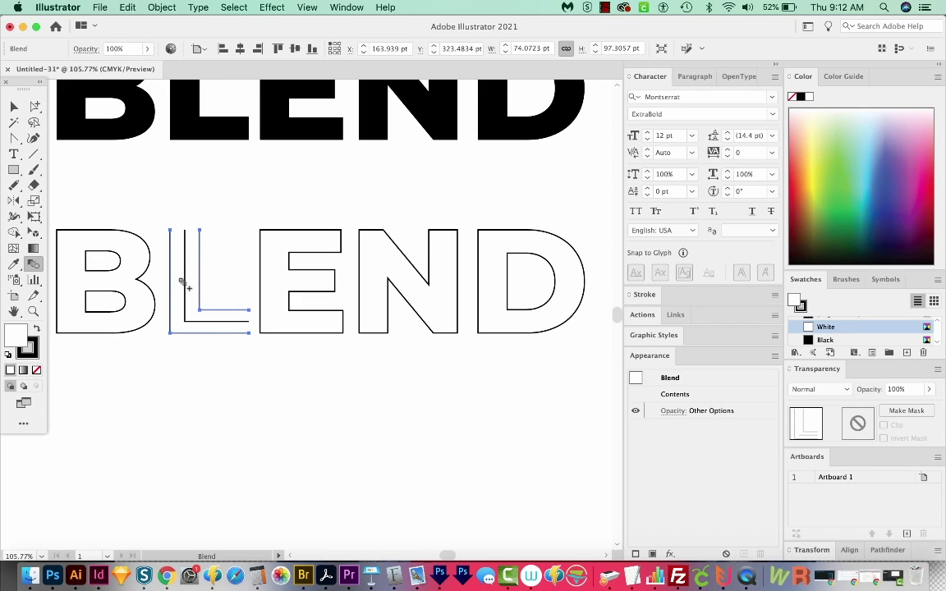
Step: Expand the L's blend with Object, Fill and Stroke included
{"action": "left_click", "coordinate": [160, 7]}
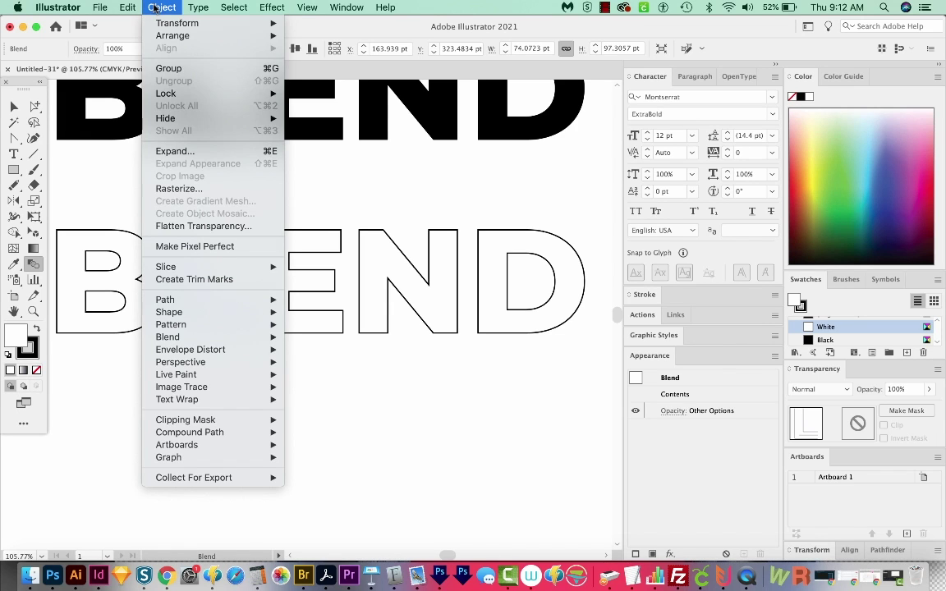
{"action": "left_click", "coordinate": [173, 151]}
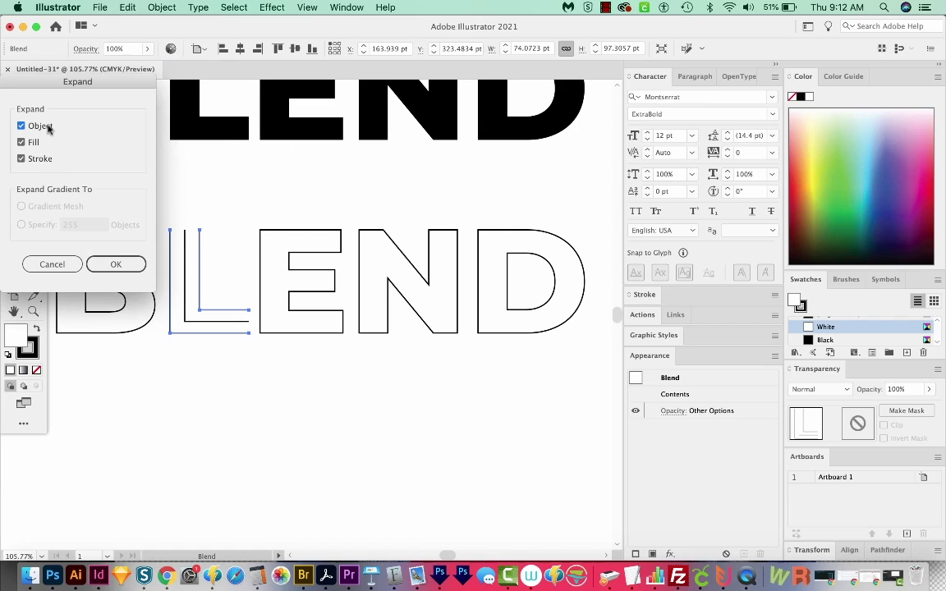
{"action": "left_click", "coordinate": [116, 265]}
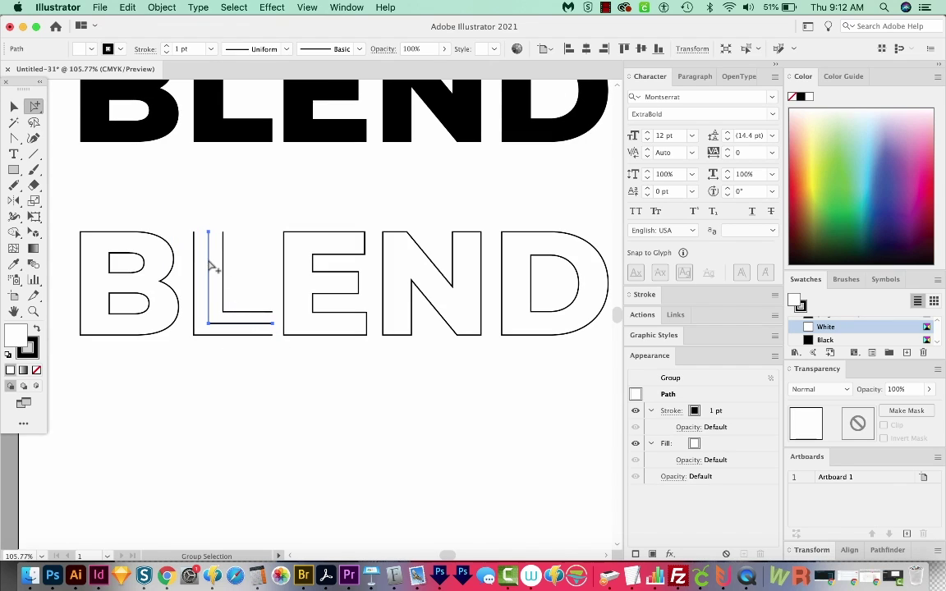
Step: Set the stroke weight of the L's middle path to 6 pt
{"action": "left_click_drag", "start_coordinate": [232, 382], "coordinate": [237, 429]}
{"action": "left_click", "coordinate": [644, 294]}
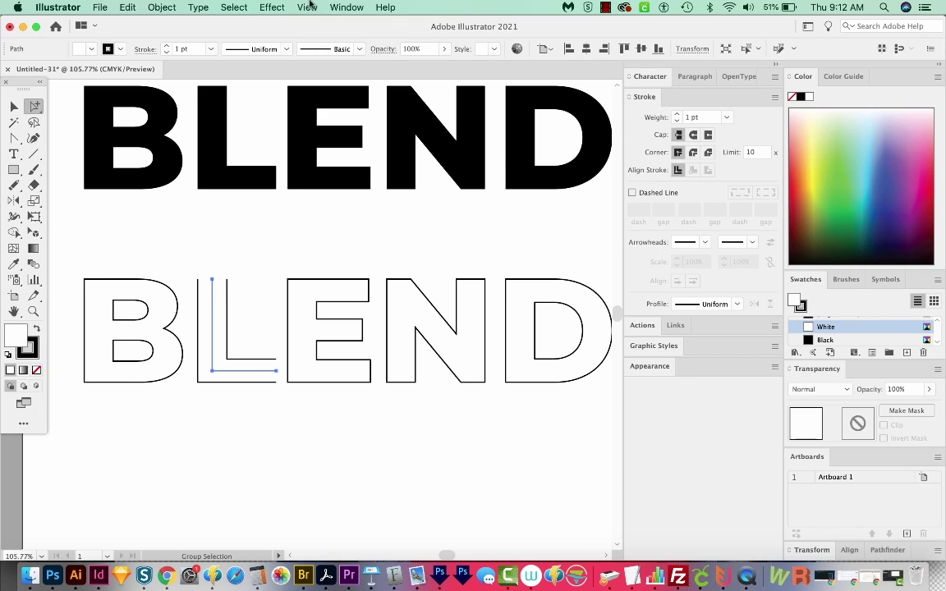
{"action": "left_click", "coordinate": [345, 8]}
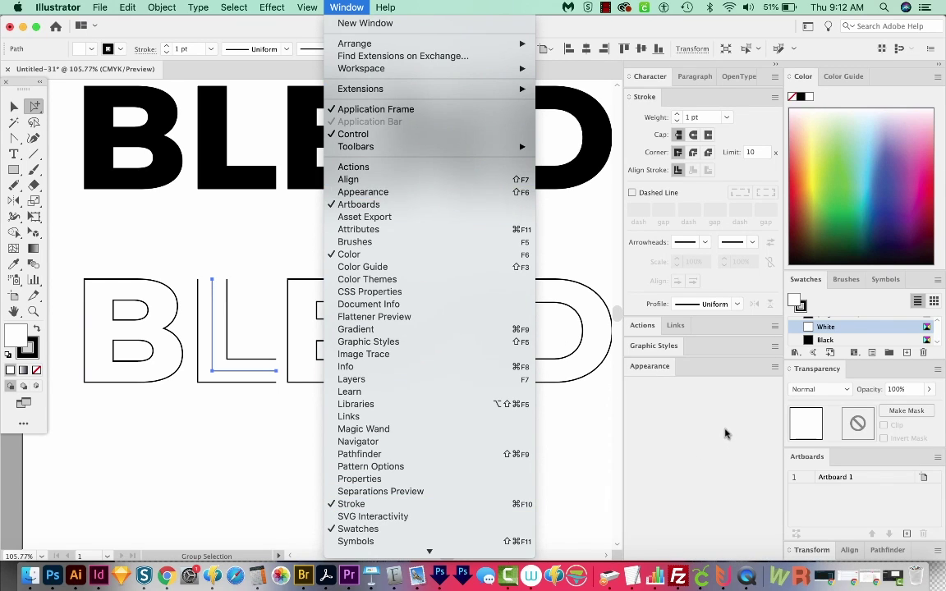
{"action": "left_click", "coordinate": [656, 391]}
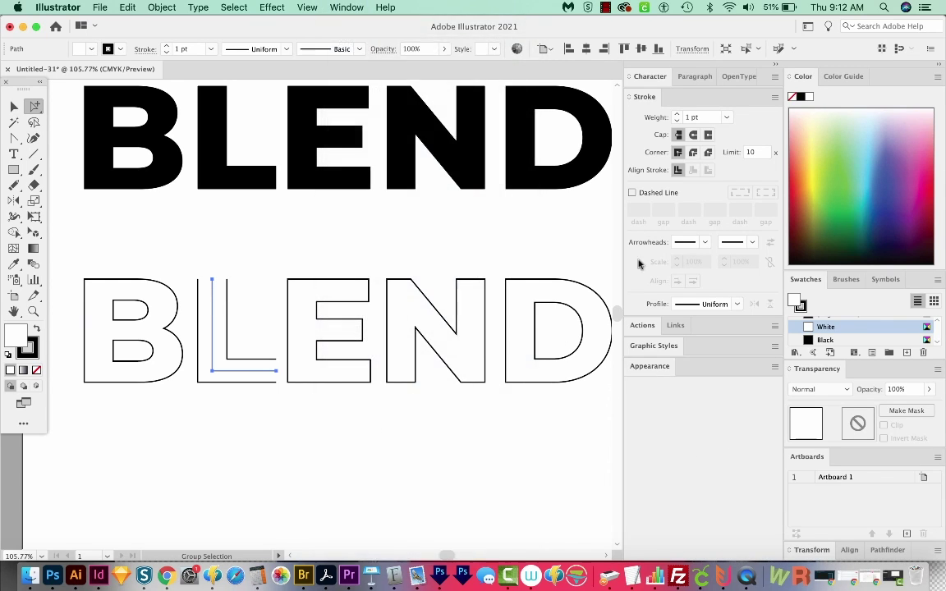
{"action": "left_click", "coordinate": [678, 116]}
{"action": "left_click", "coordinate": [677, 116]}
{"action": "left_click", "coordinate": [677, 116]}
{"action": "left_click", "coordinate": [677, 116]}
{"action": "left_click", "coordinate": [677, 116]}
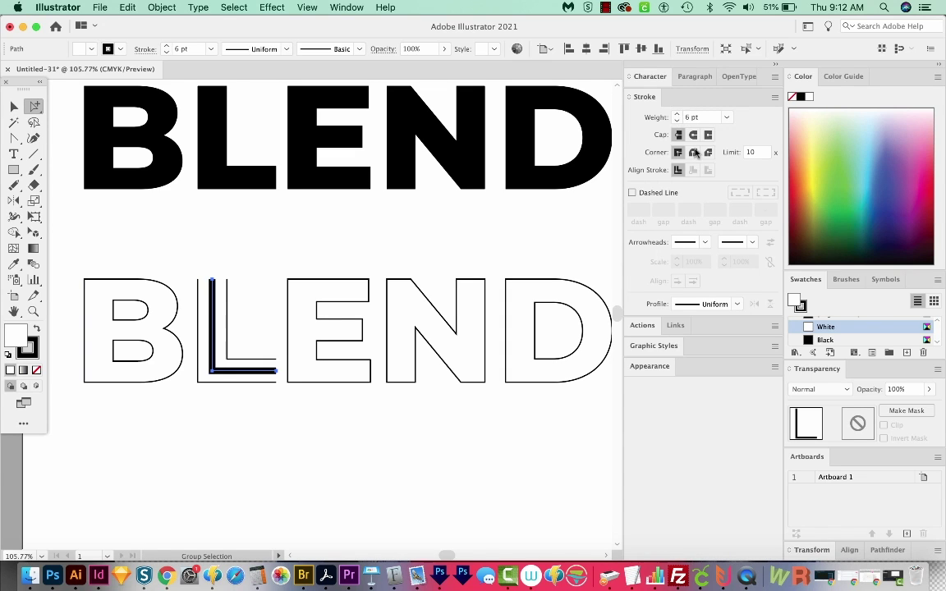
Step: Make the middle path's stroke a dashed line with a 0 pt dash, round caps and round joins
{"action": "left_click", "coordinate": [632, 192]}
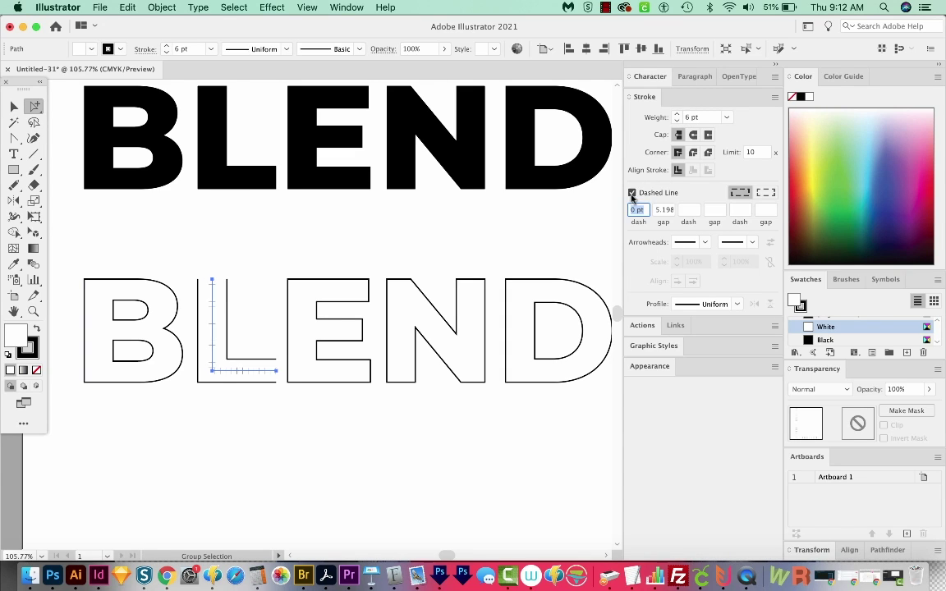
{"action": "left_click", "coordinate": [693, 135]}
{"action": "left_click", "coordinate": [692, 151]}
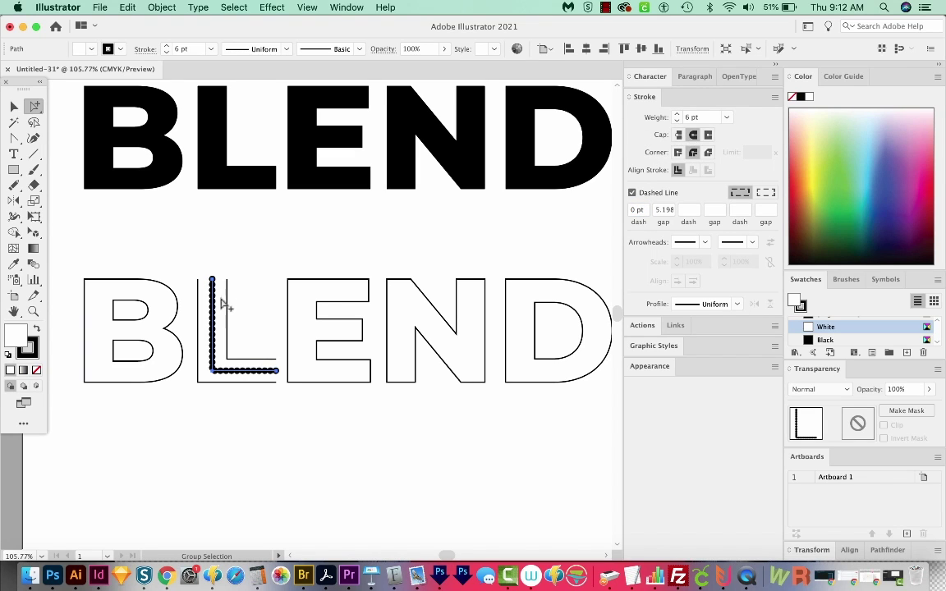
Step: Set the dotted stroke's gap to 11 pt and align the dashes to the corners and path ends
{"action": "left_click", "coordinate": [663, 210]}
{"action": "type", "text": "10"}
{"action": "key", "text": "Return"}
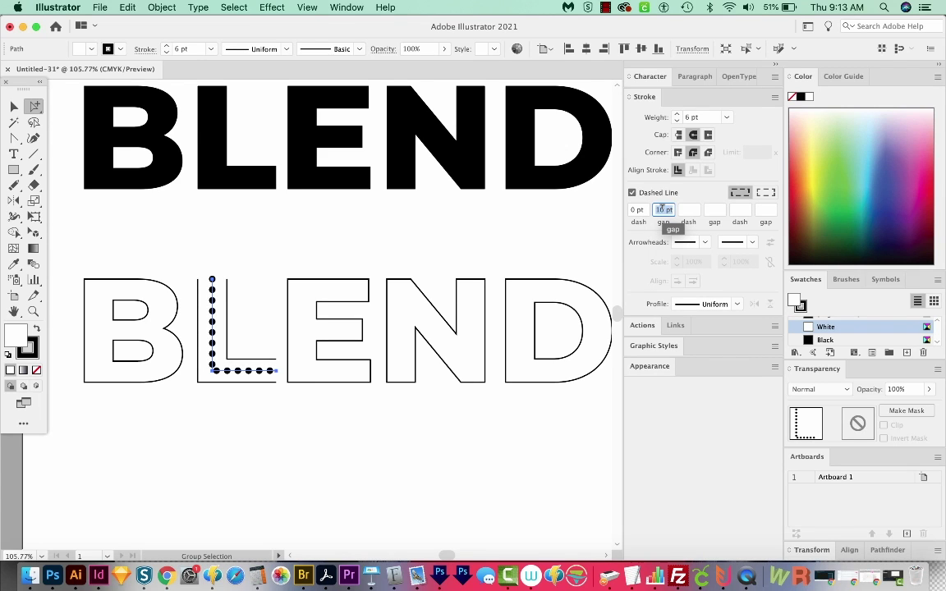
{"action": "key", "text": "Up"}
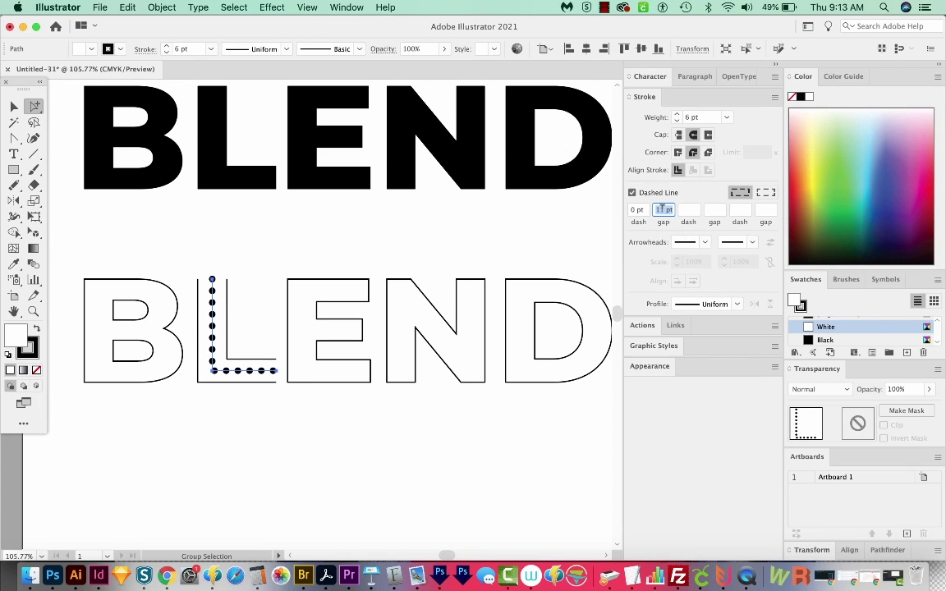
{"action": "left_click", "coordinate": [770, 193]}
{"action": "left_click_drag", "start_coordinate": [279, 460], "coordinate": [288, 479]}
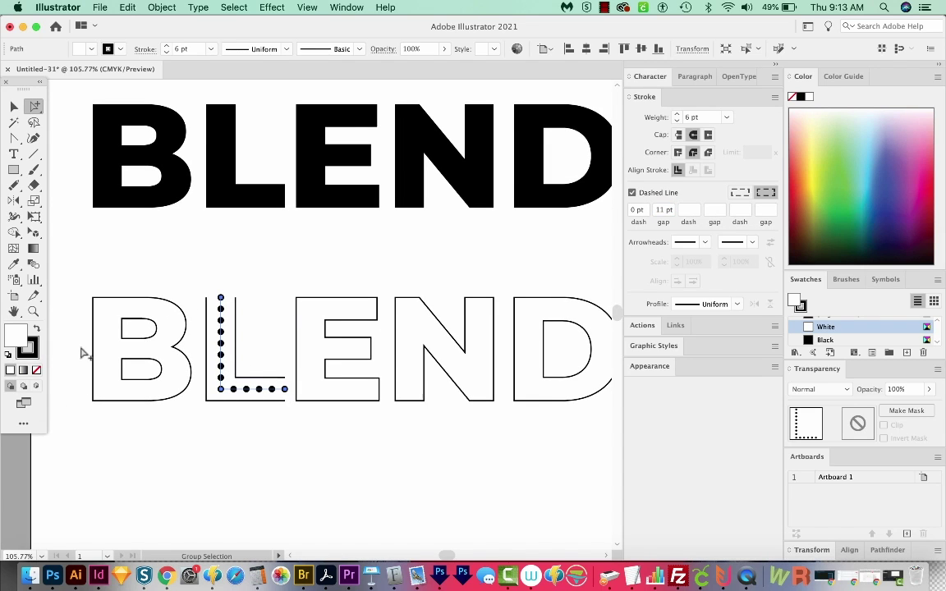
Step: Give the L's dotted path a white stroke and no fill, and move it onto the middle of the black L
{"action": "left_click", "coordinate": [37, 329]}
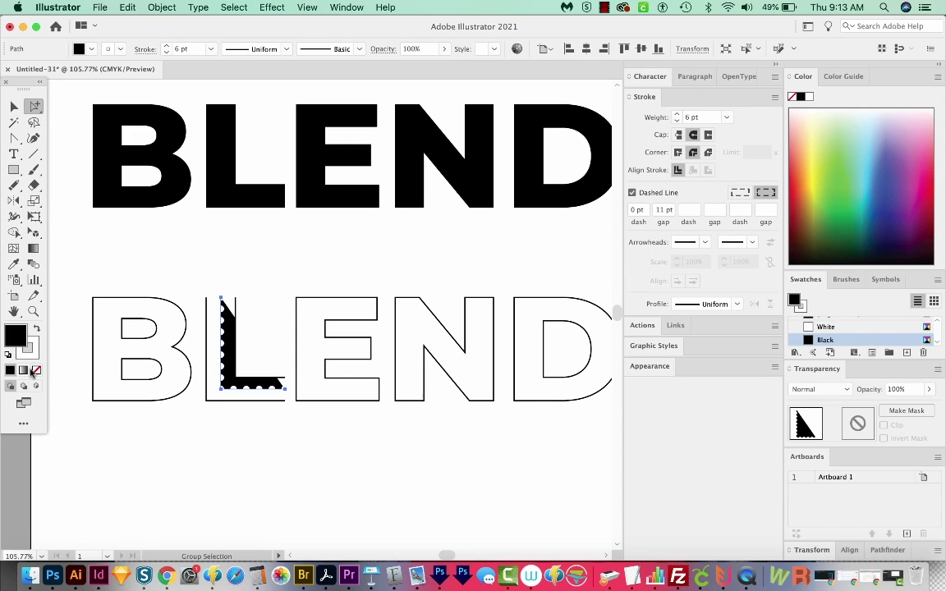
{"action": "left_click", "coordinate": [36, 371]}
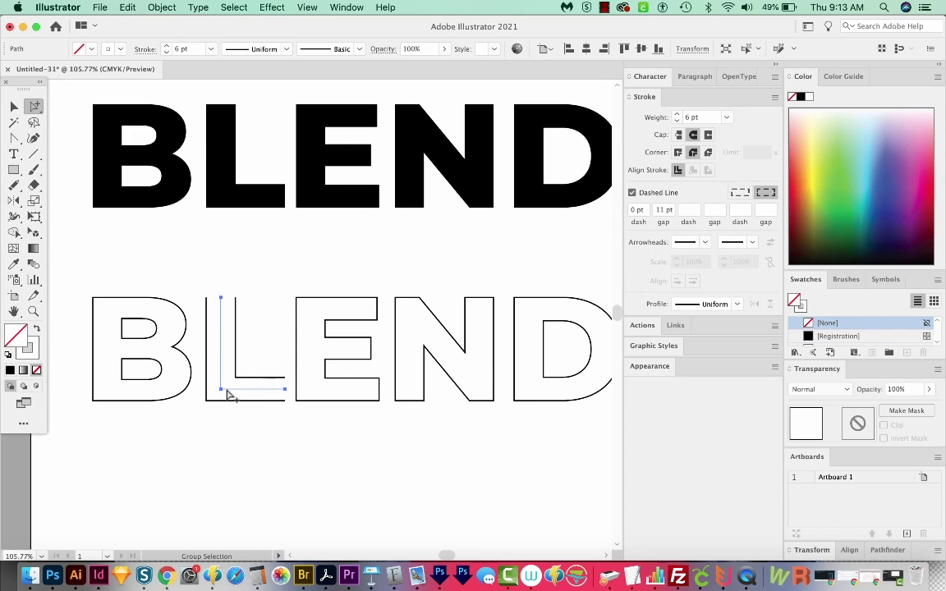
{"action": "left_click_drag", "start_coordinate": [227, 395], "coordinate": [220, 196]}
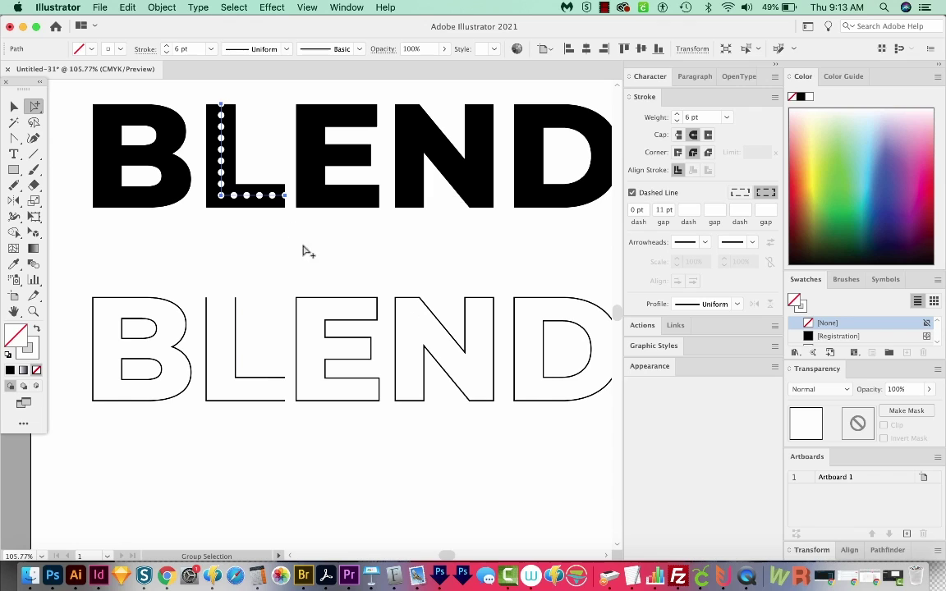
Step: Shorten the white dotted path by moving its foot end inward about 13 pt and its upper end down about 10 pt
{"action": "scroll", "coordinate": [416, 381], "scroll_direction": "right", "scroll_amount": 1}
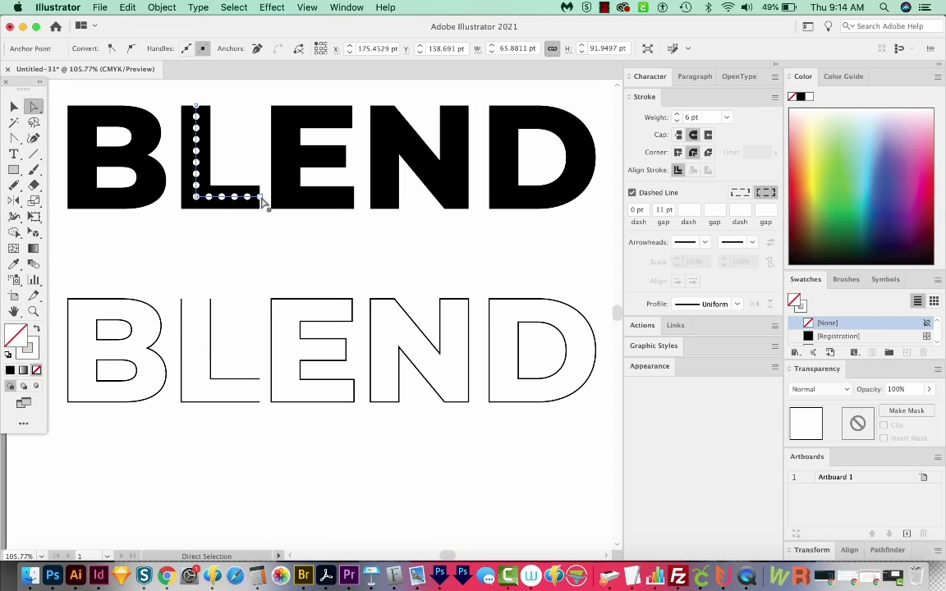
{"action": "left_click", "coordinate": [259, 199]}
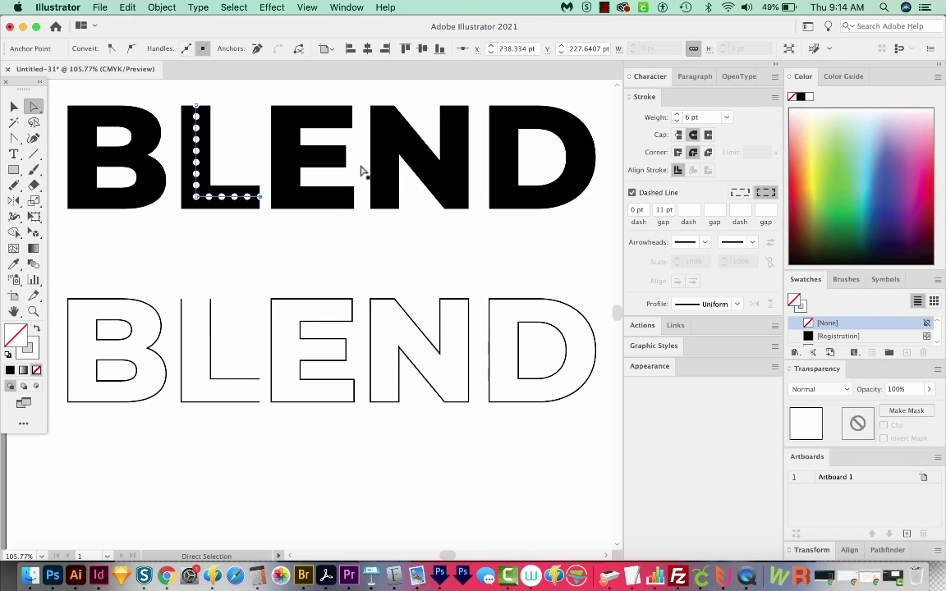
{"action": "key", "text": "shift+Left"}
{"action": "key", "text": "Left"}
{"action": "key", "text": "Left"}
{"action": "key", "text": "Left"}
{"action": "left_click", "coordinate": [196, 112]}
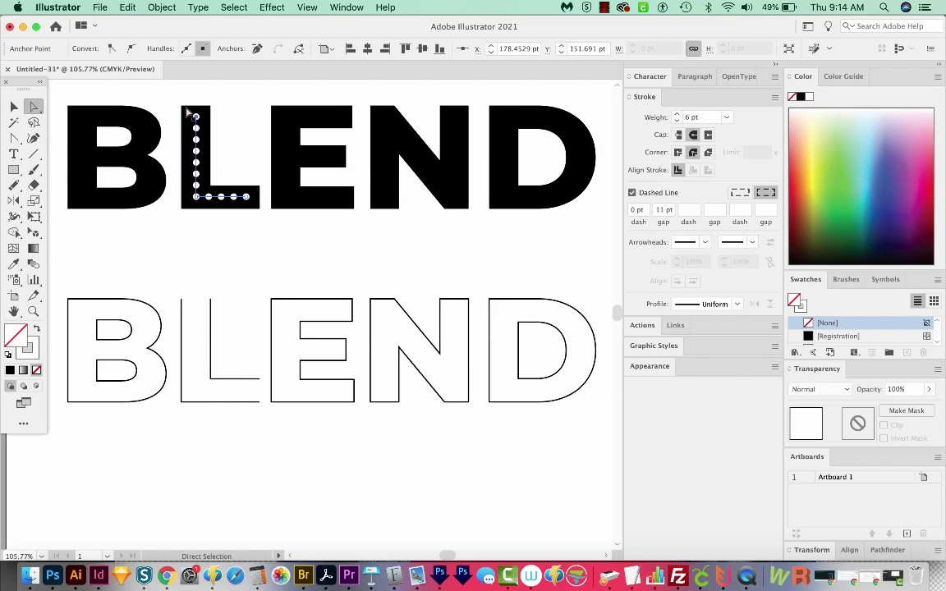
{"action": "left_click", "coordinate": [277, 451]}
{"action": "mouse_move", "coordinate": [276, 450]}
{"action": "left_mouse_down"}
{"action": "mouse_move", "coordinate": [293, 418]}
{"action": "mouse_move", "coordinate": [284, 442]}
{"action": "left_mouse_up"}
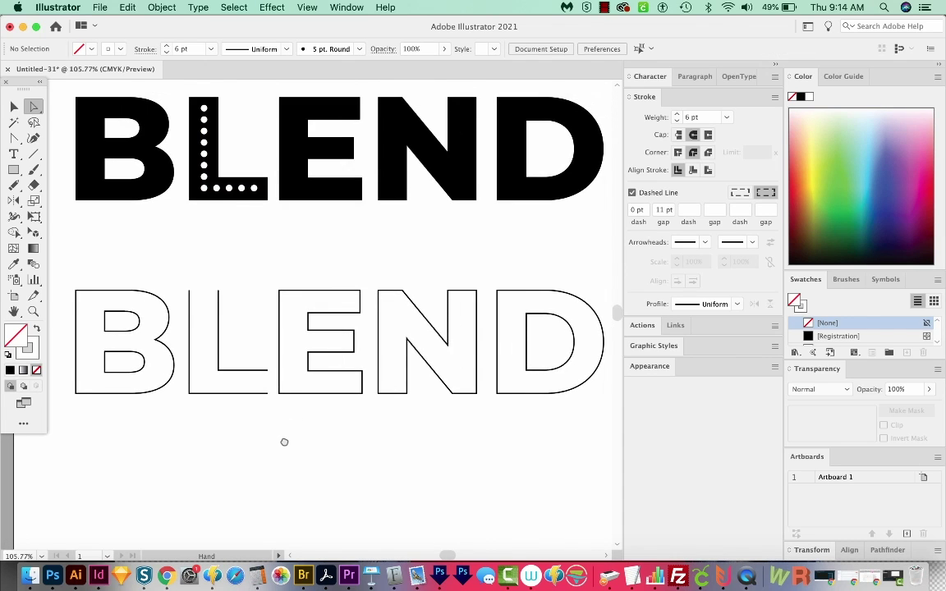
{"action": "left_click_drag", "start_coordinate": [414, 449], "coordinate": [393, 450]}
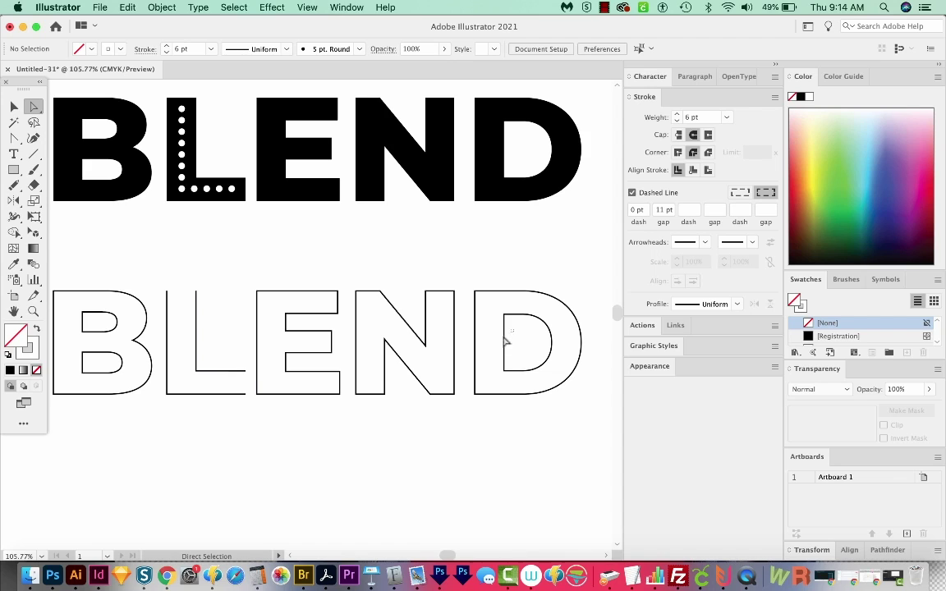
{"action": "left_click", "coordinate": [466, 361]}
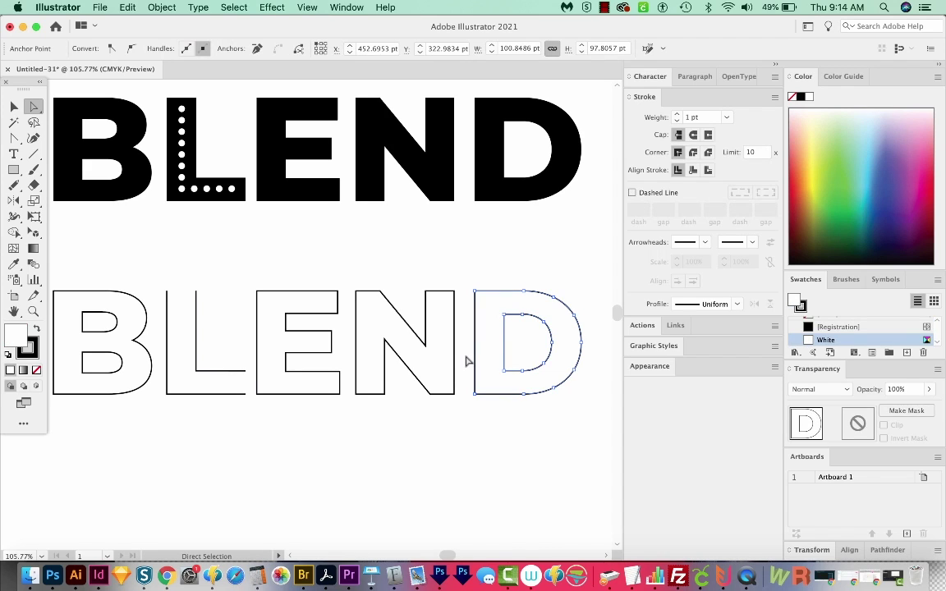
{"action": "key", "text": "Delete"}
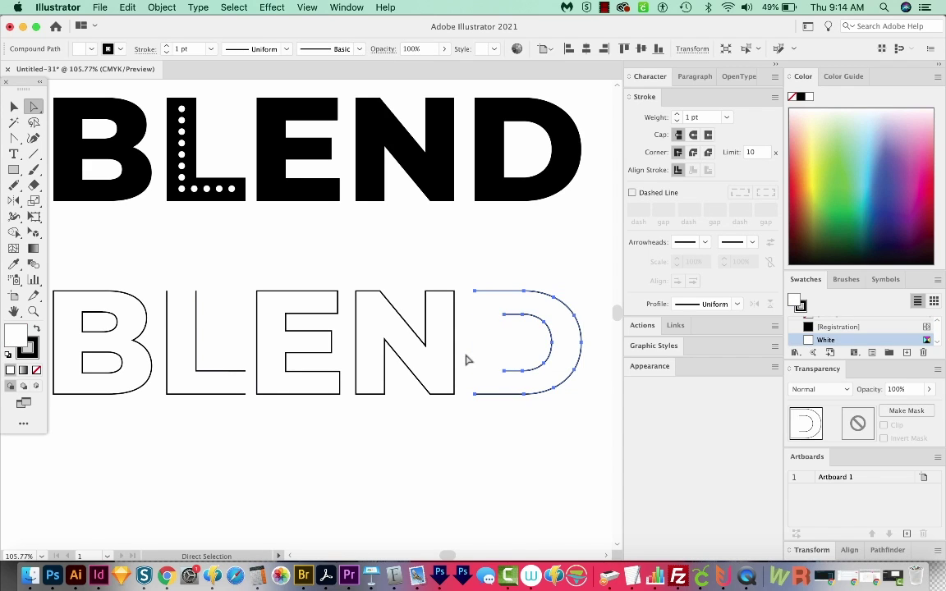
{"action": "key", "text": "v"}
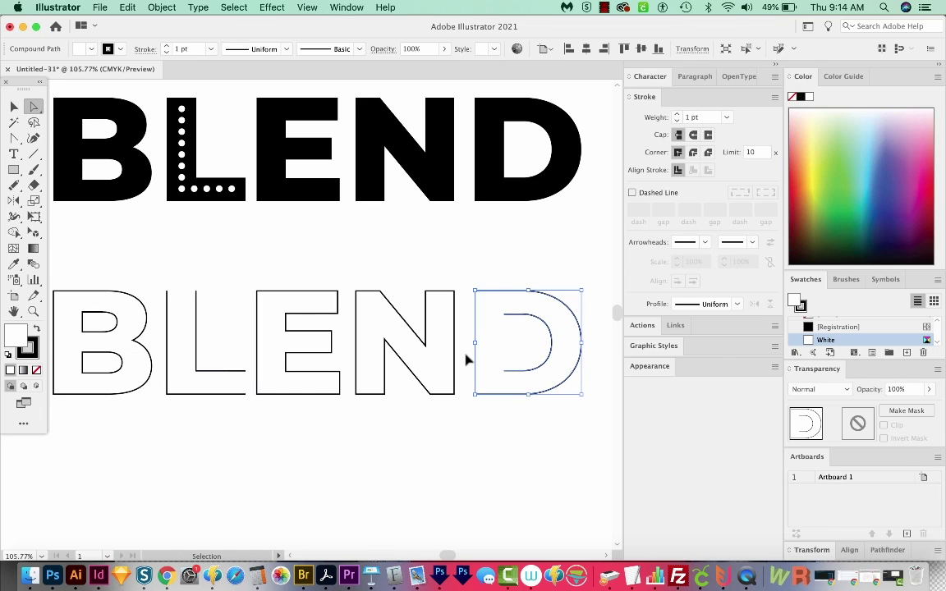
{"action": "key", "text": "super+z"}
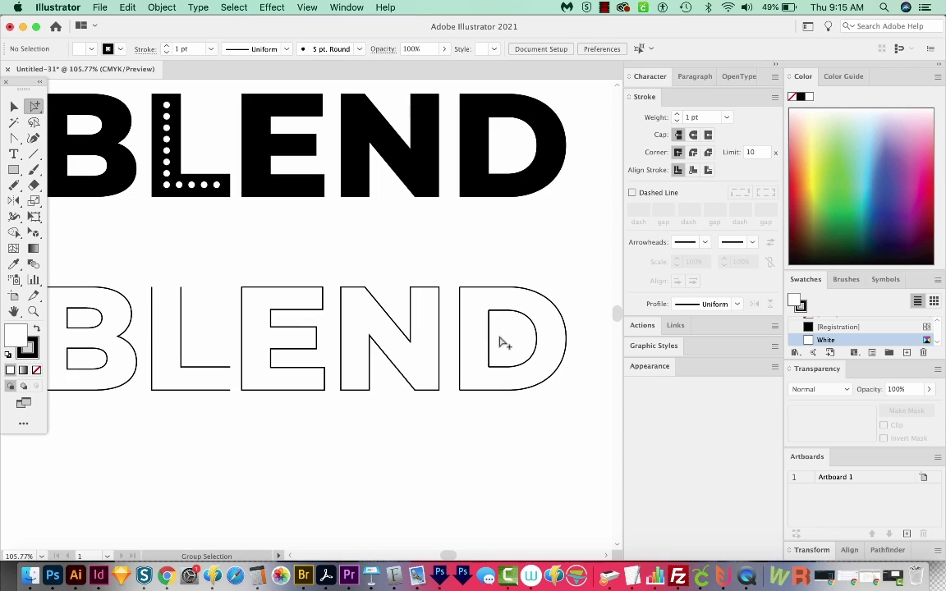
Step: Blend the outlined D's separated outer and inner straight edges and expand the blend
{"action": "left_click_drag", "start_coordinate": [499, 337], "coordinate": [455, 352]}
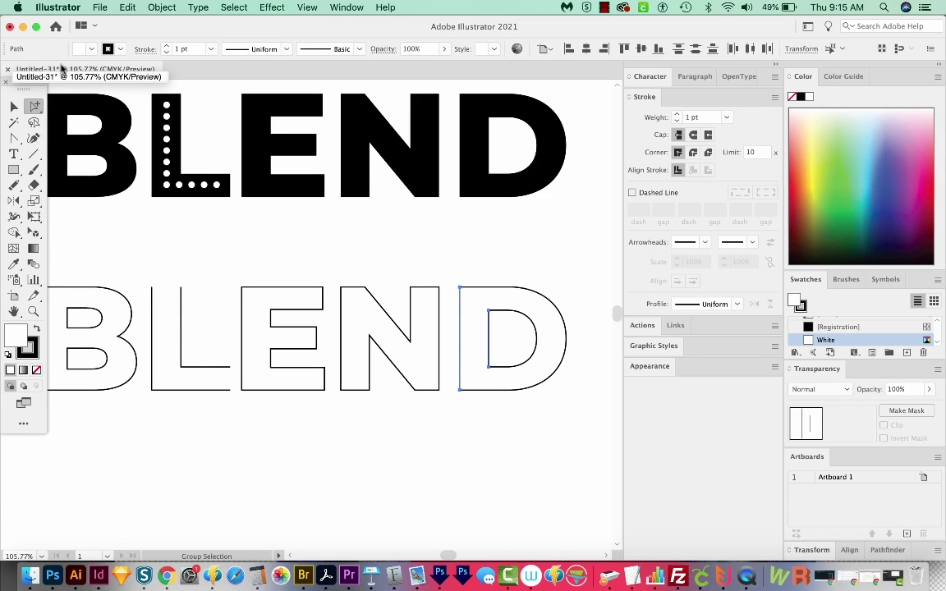
{"action": "key", "text": "alt+super+b"}
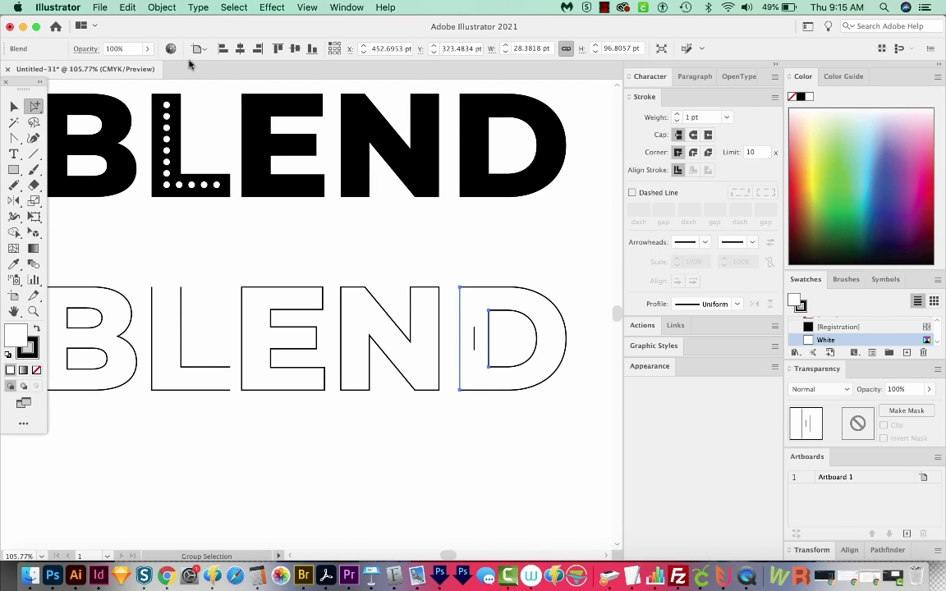
{"action": "left_click", "coordinate": [167, 10]}
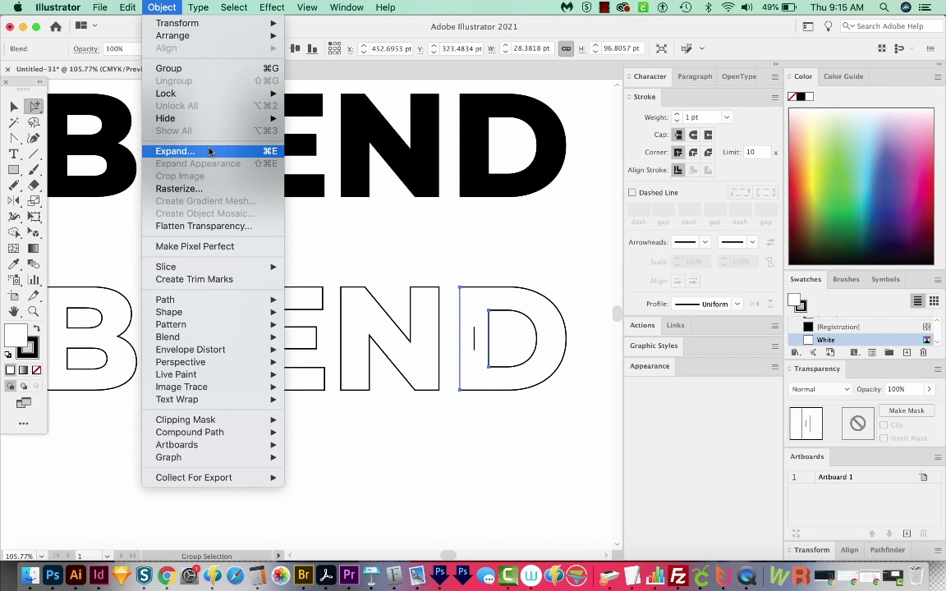
{"action": "left_click", "coordinate": [189, 150]}
{"action": "left_click", "coordinate": [114, 269]}
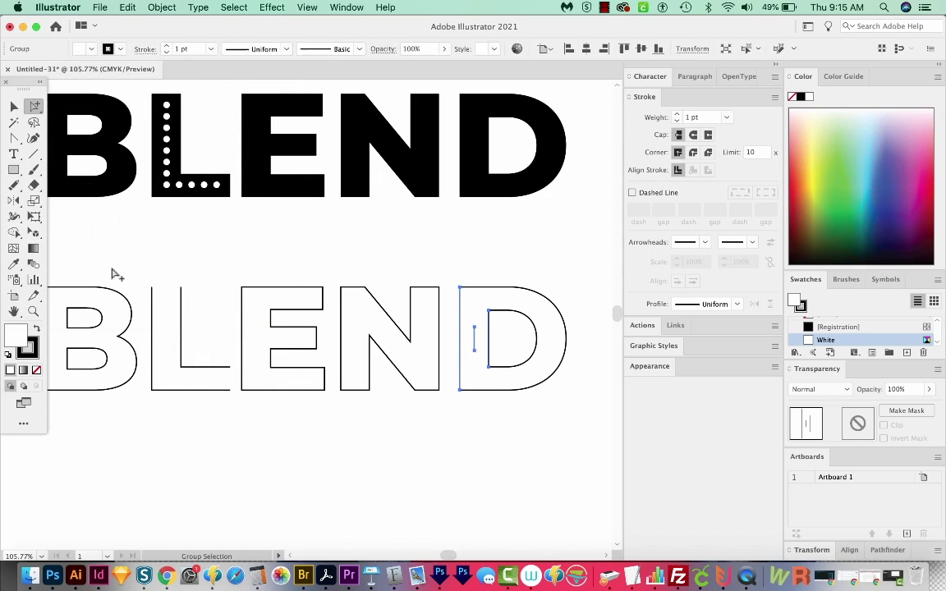
Step: Extend both ends of the D's short vertical middle line to the centres of the letter's upper and lower bars
{"action": "left_click", "coordinate": [448, 333]}
{"action": "left_click_drag", "start_coordinate": [474, 327], "coordinate": [481, 306]}
{"action": "left_click_drag", "start_coordinate": [474, 350], "coordinate": [473, 380]}
{"action": "left_click_drag", "start_coordinate": [323, 395], "coordinate": [364, 400]}
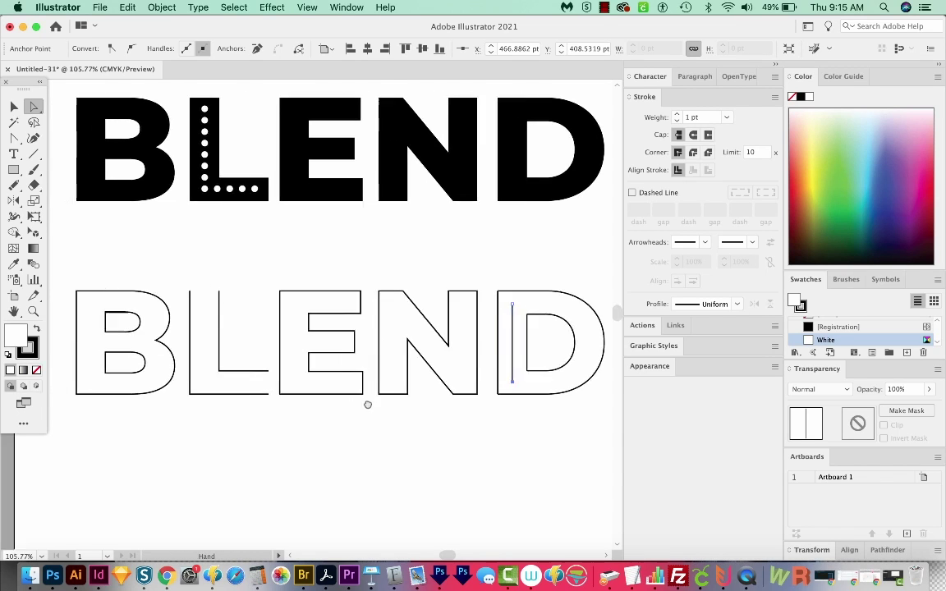
Step: Delete the straight inner and outer edges on either side of the D's vertical middle line
{"action": "left_click", "coordinate": [528, 339]}
{"action": "left_click_drag", "start_coordinate": [536, 337], "coordinate": [454, 318]}
{"action": "left_click", "coordinate": [444, 332]}
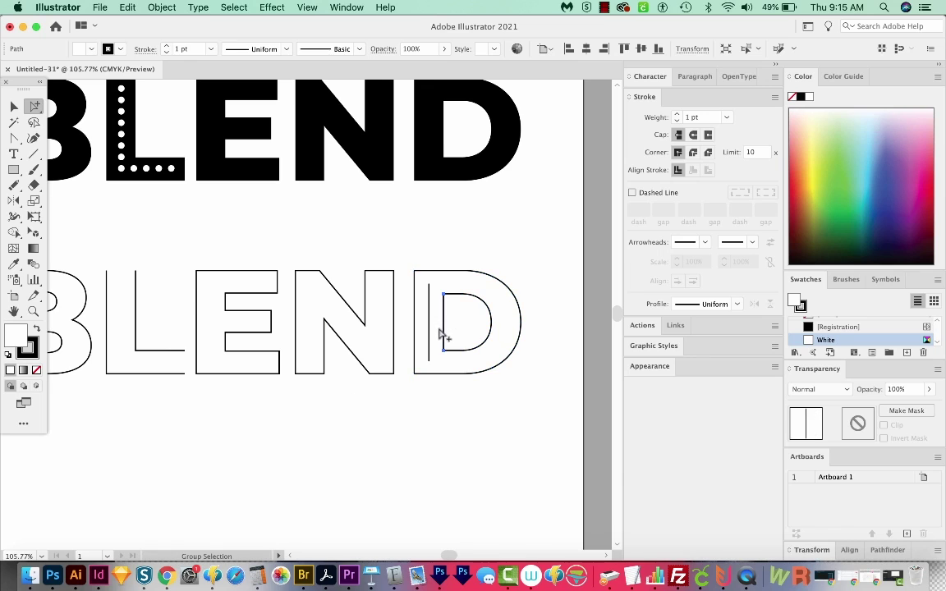
{"action": "left_click", "coordinate": [414, 326]}
{"action": "key", "text": "Delete"}
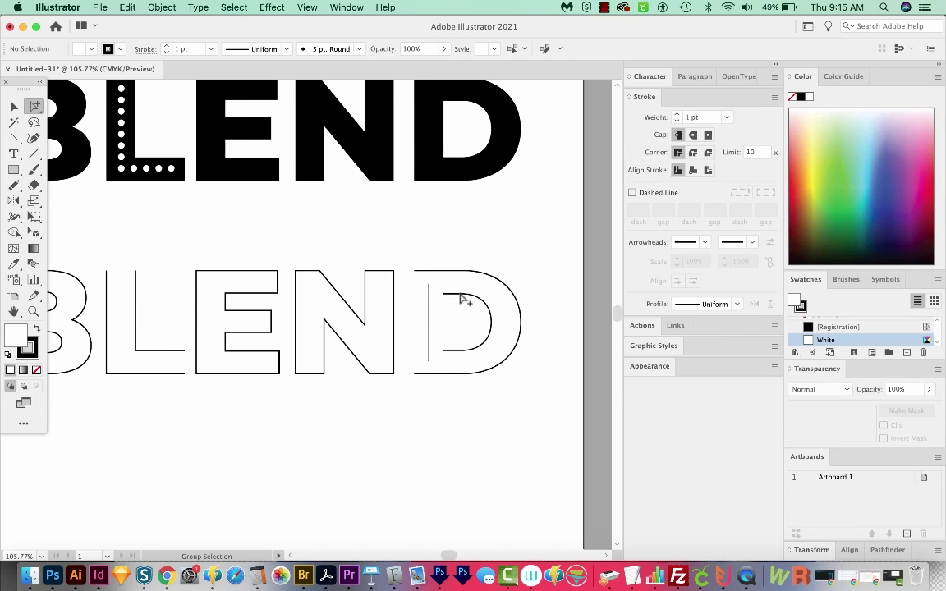
Step: Set the fill of all the outlined BLEND lettering to None
{"action": "left_click_drag", "start_coordinate": [460, 293], "coordinate": [510, 277]}
{"action": "key", "text": "v"}
{"action": "left_click", "coordinate": [473, 252]}
{"action": "left_click_drag", "start_coordinate": [490, 235], "coordinate": [156, 370]}
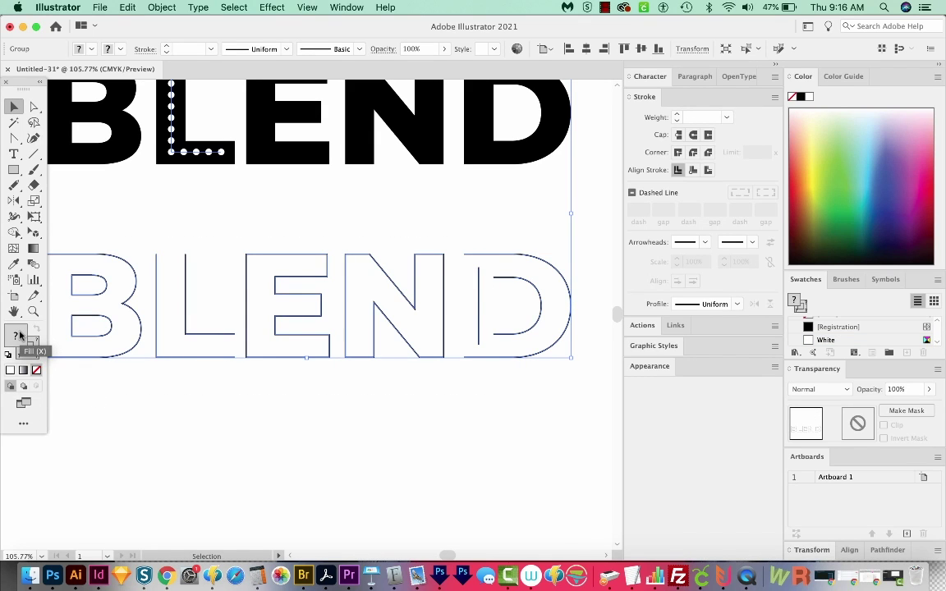
{"action": "key", "text": "slash"}
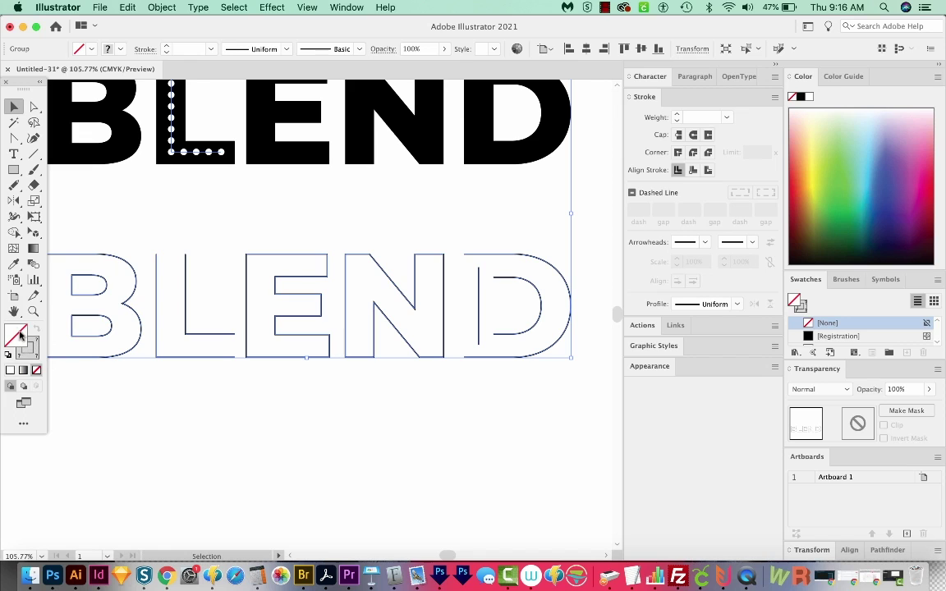
{"action": "left_click_drag", "start_coordinate": [244, 429], "coordinate": [257, 431]}
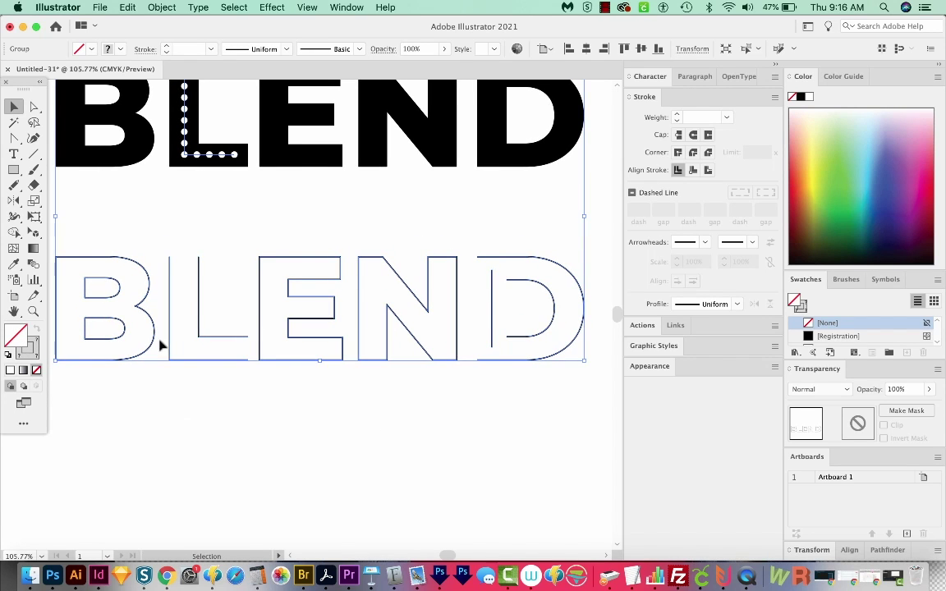
{"action": "left_click", "coordinate": [414, 450]}
Step: Extend both open ends of the D's inner curve leftward past the vertical line, nearly level with the outer curve's ends
{"action": "left_click", "coordinate": [31, 106]}
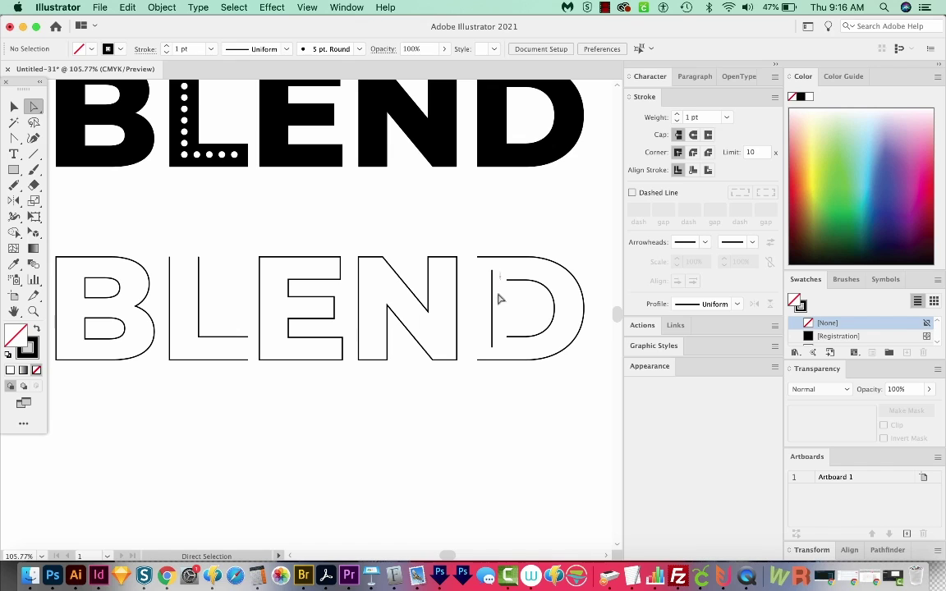
{"action": "left_click", "coordinate": [521, 345]}
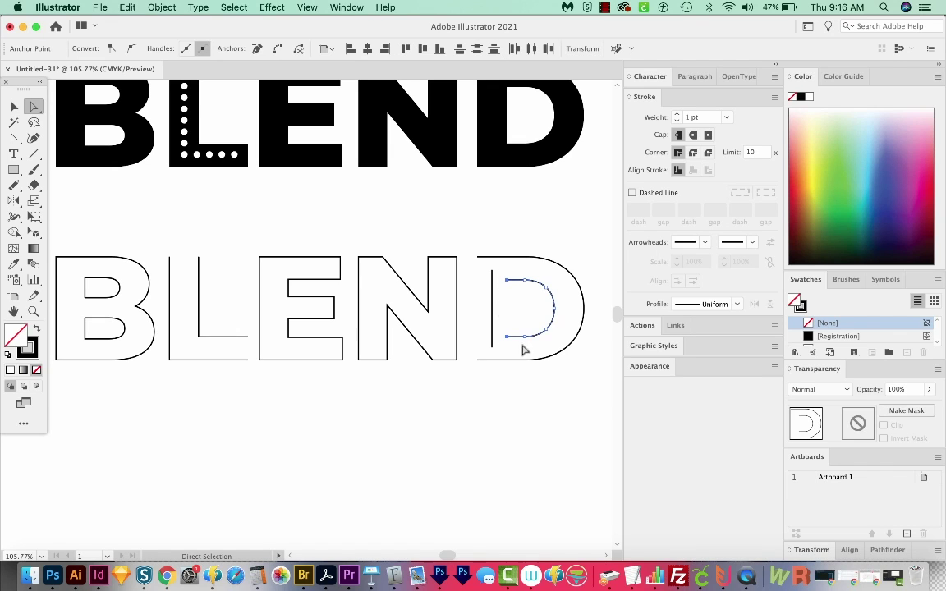
{"action": "key", "text": "shift+Left"}
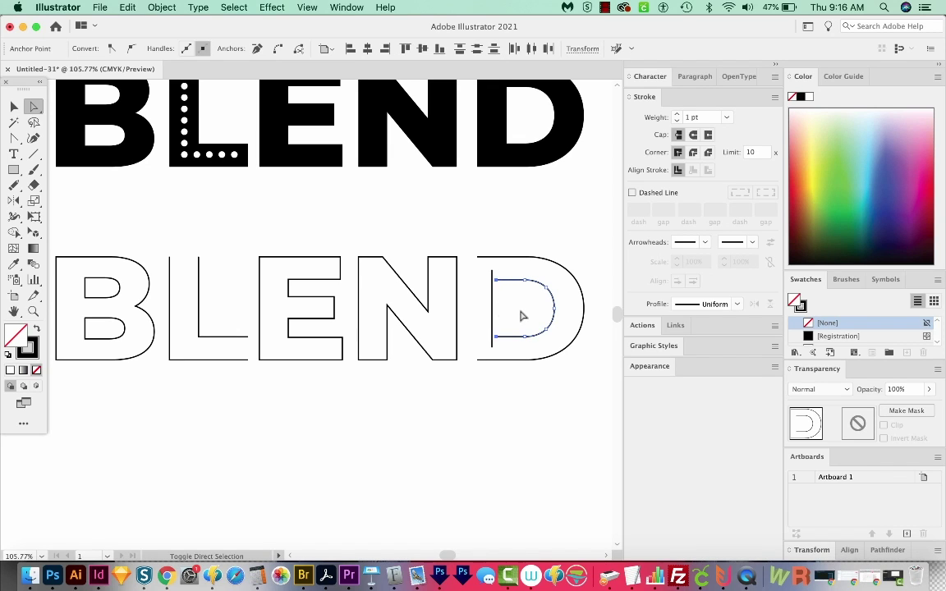
{"action": "key", "text": "shift+Left"}
{"action": "left_click", "coordinate": [490, 399]}
{"action": "left_click_drag", "start_coordinate": [535, 353], "coordinate": [546, 342]}
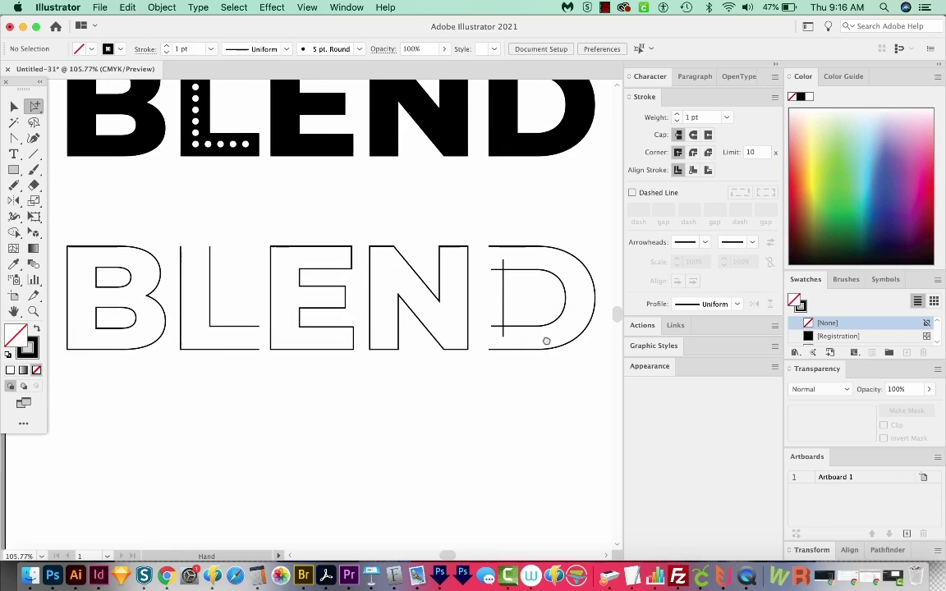
Step: Ungroup the outlined lettering and release the D's compound path into separate paths
{"action": "key", "text": "v"}
{"action": "key", "text": "super+a"}
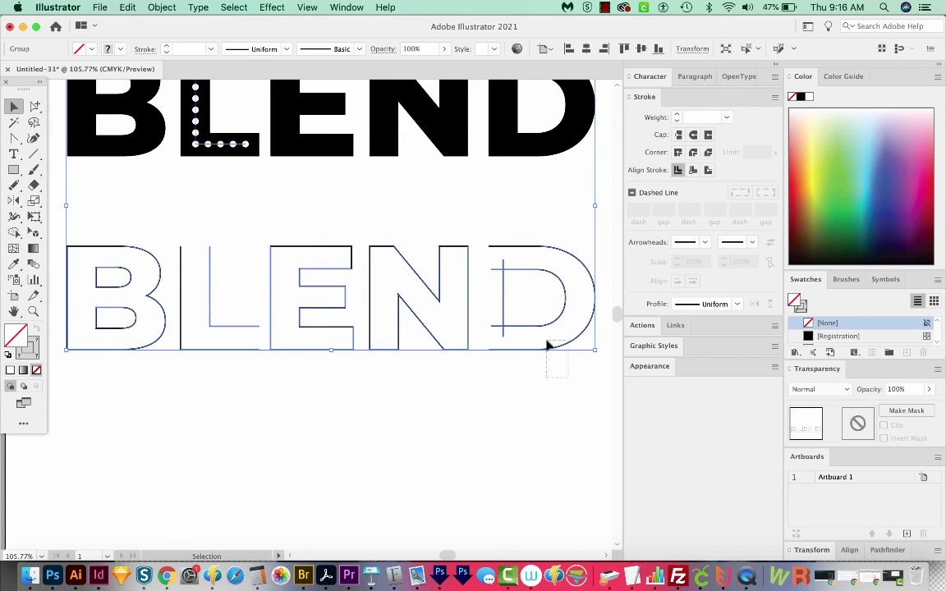
{"action": "left_click", "coordinate": [426, 252], "text": "shift"}
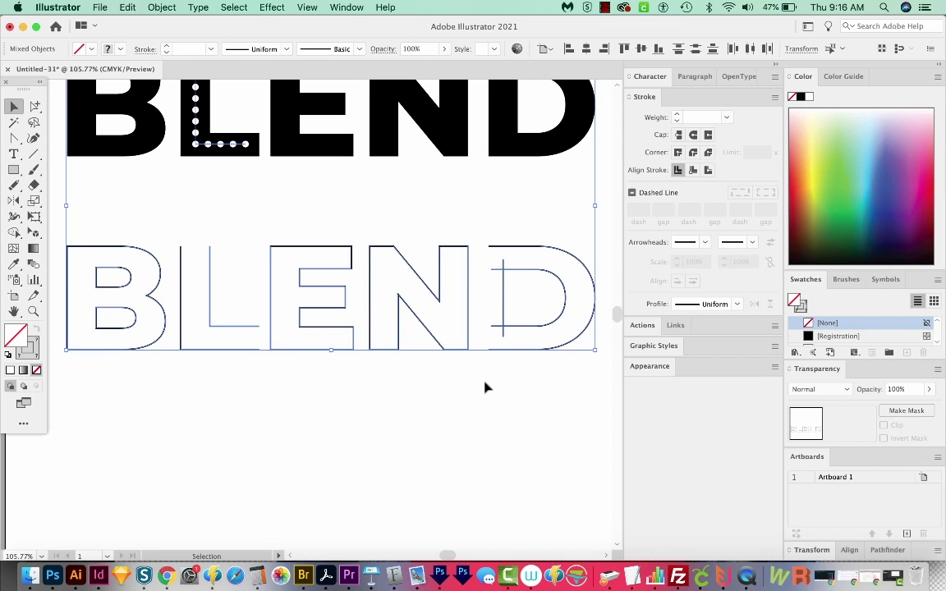
{"action": "left_click", "coordinate": [571, 393]}
{"action": "left_click", "coordinate": [542, 351]}
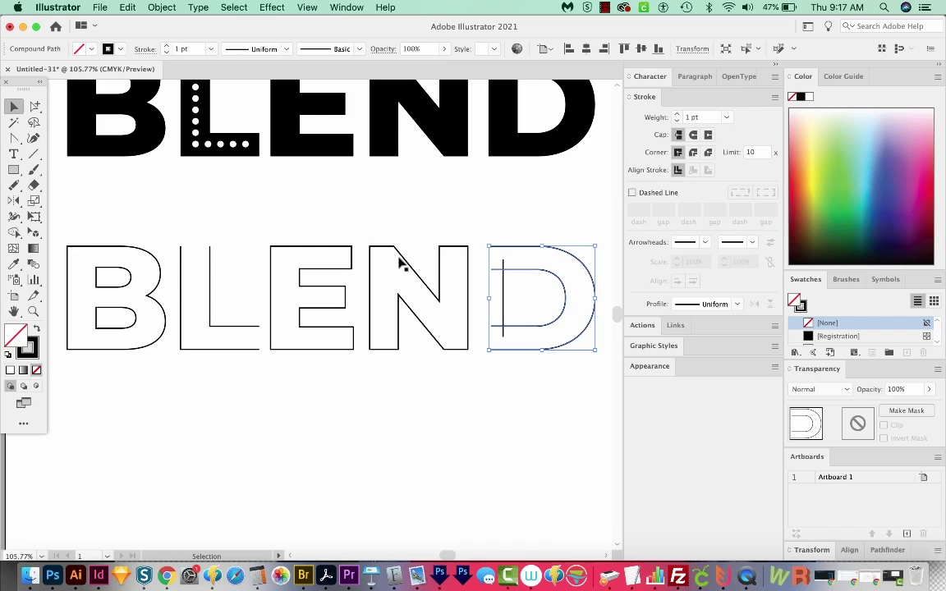
{"action": "key", "text": "alt+shift+super+8"}
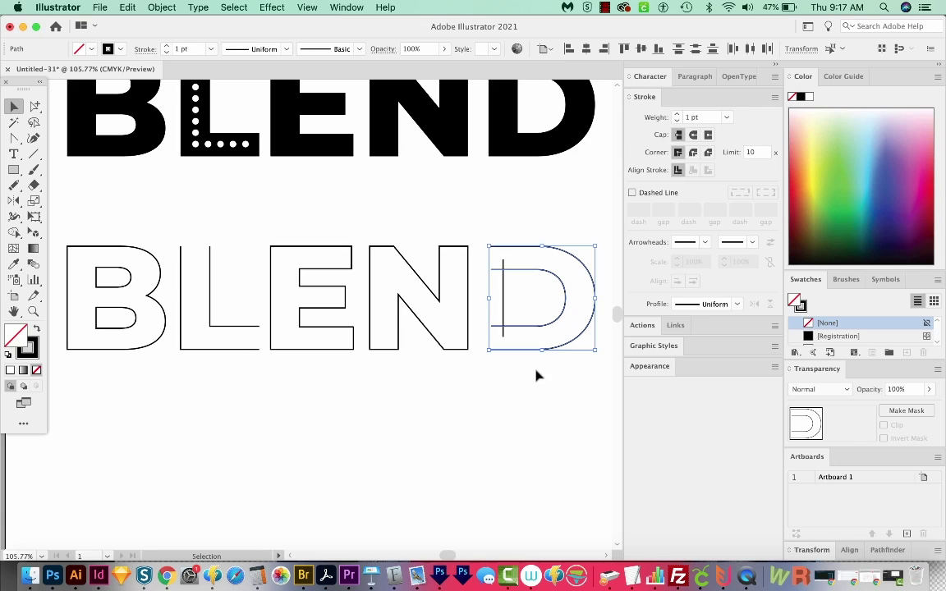
Step: Blend the D's outer and inner curves and expand the blend with Object, Fill and Stroke included
{"action": "left_click", "coordinate": [166, 7]}
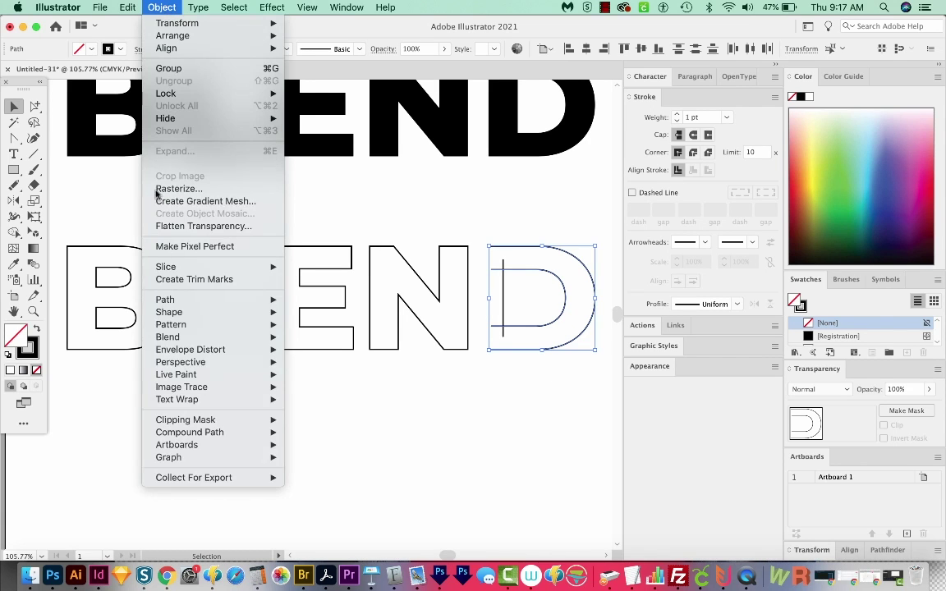
{"action": "mouse_move", "coordinate": [246, 336]}
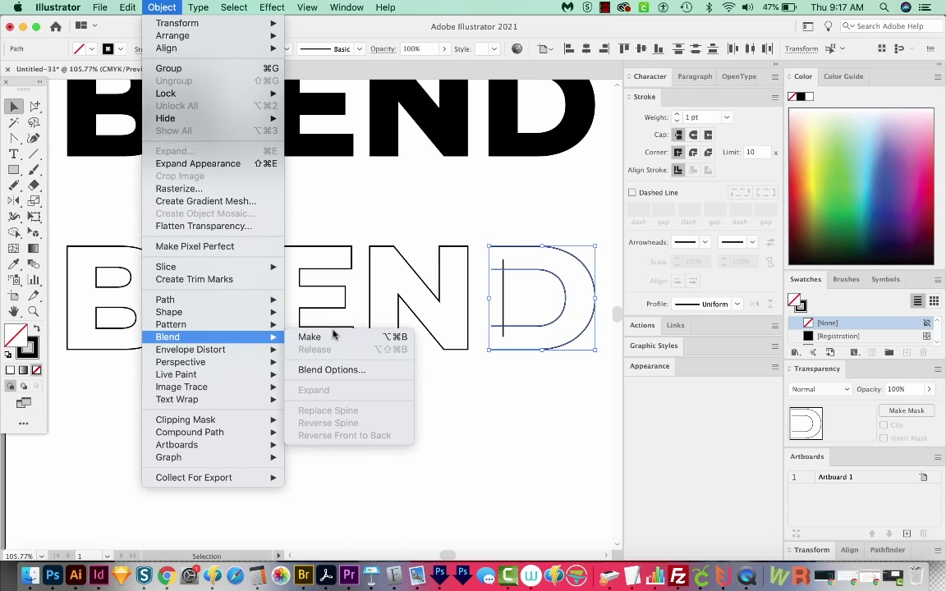
{"action": "left_click", "coordinate": [331, 337]}
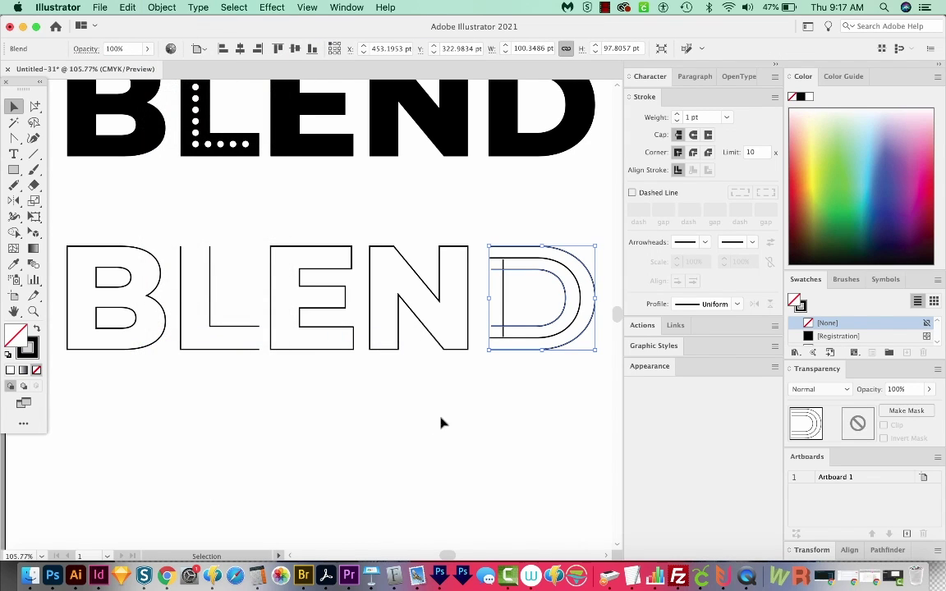
{"action": "key", "text": "alt+super+e"}
{"action": "left_click", "coordinate": [83, 267]}
{"action": "key", "text": "alt+super+e"}
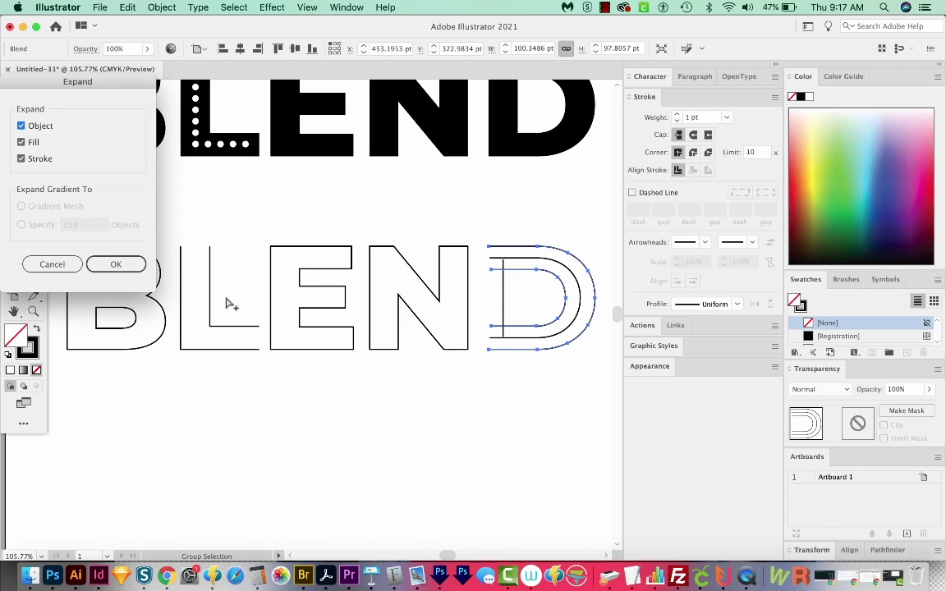
{"action": "left_click", "coordinate": [116, 264]}
Step: Delete the D's outer and inner curves, keeping only the blended centre curve and the vertical line
{"action": "left_click", "coordinate": [526, 306]}
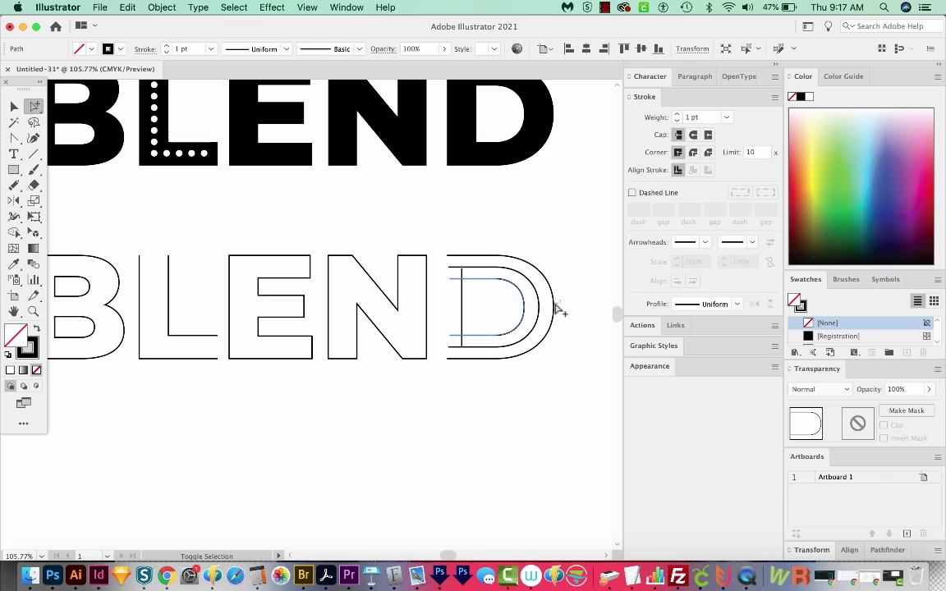
{"action": "key", "text": "Delete"}
{"action": "left_click", "coordinate": [543, 342]}
{"action": "key", "text": "Delete"}
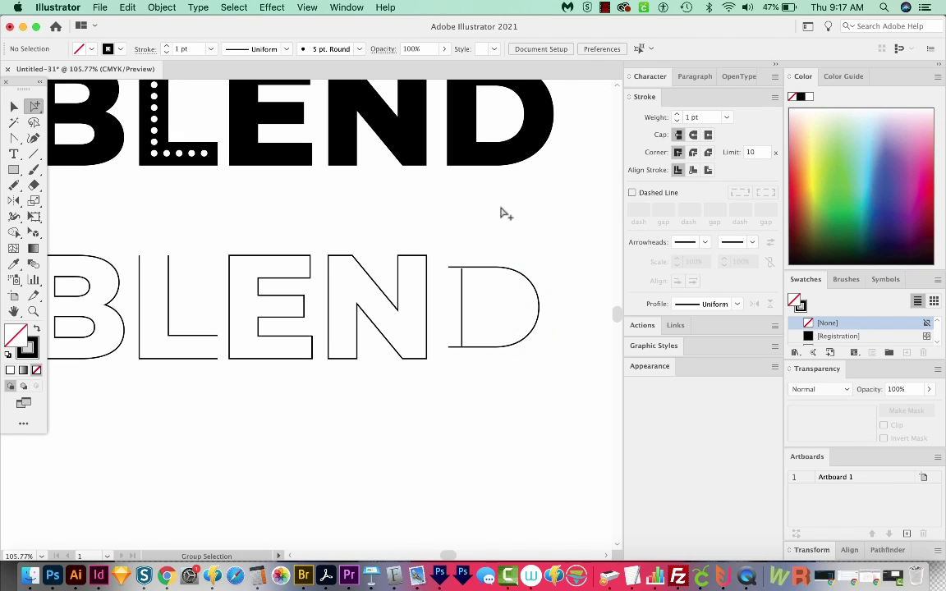
Step: Move both open ends of the D's centre curve right to meet the ends of the vertical line
{"action": "key", "text": "z"}
{"action": "left_click", "coordinate": [484, 261]}
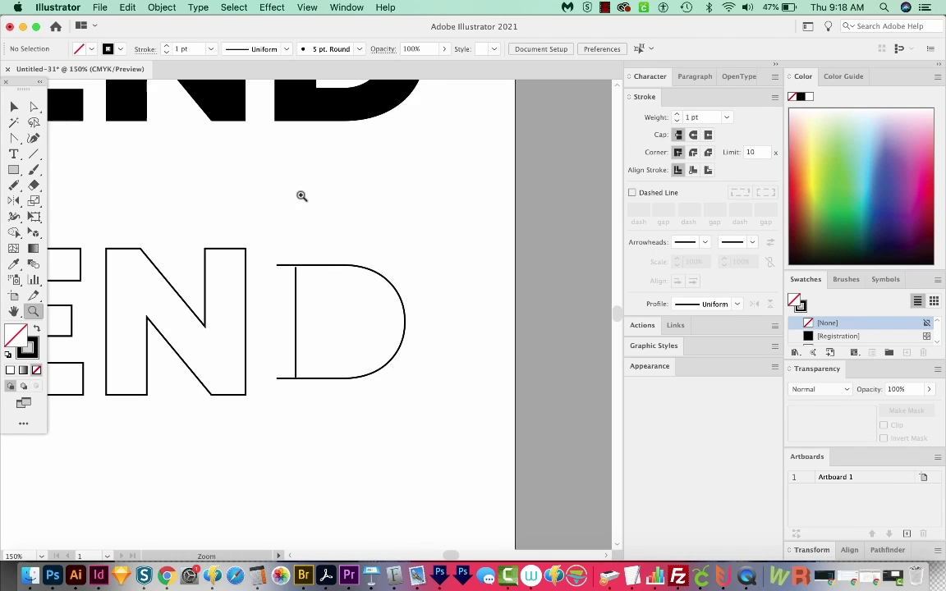
{"action": "left_click_drag", "start_coordinate": [204, 206], "coordinate": [466, 428]}
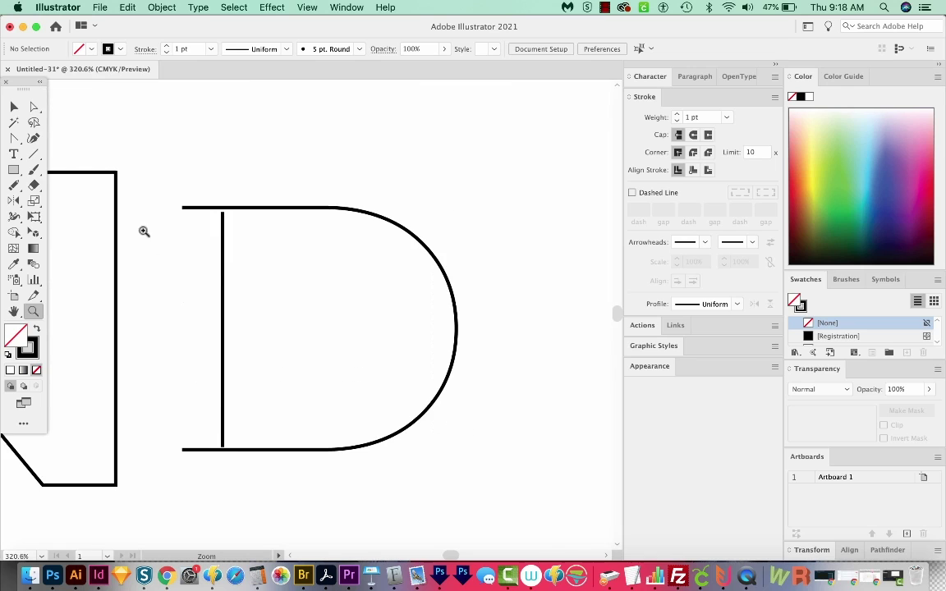
{"action": "key", "text": "a"}
{"action": "left_click_drag", "start_coordinate": [156, 193], "coordinate": [230, 222]}
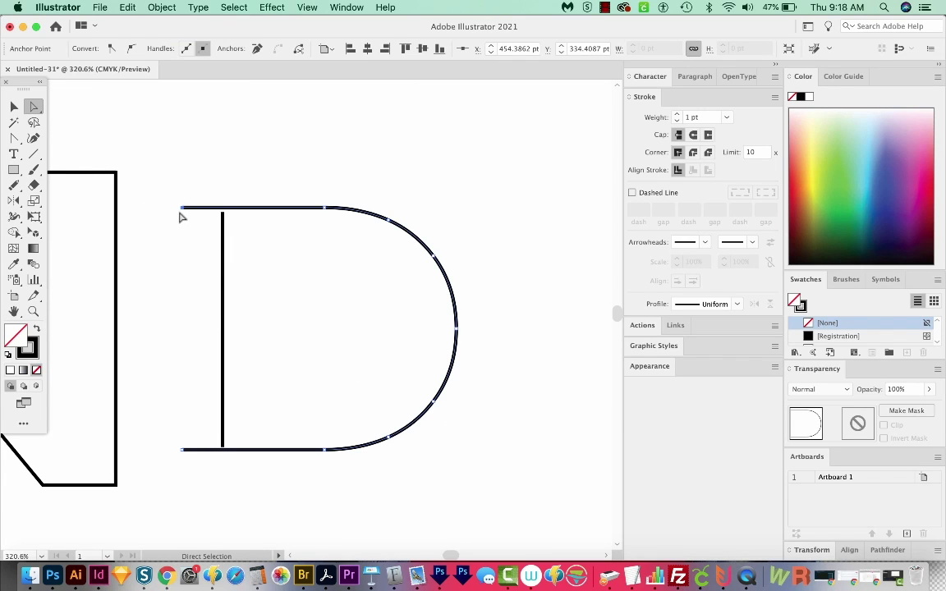
{"action": "left_click_drag", "start_coordinate": [165, 178], "coordinate": [197, 469]}
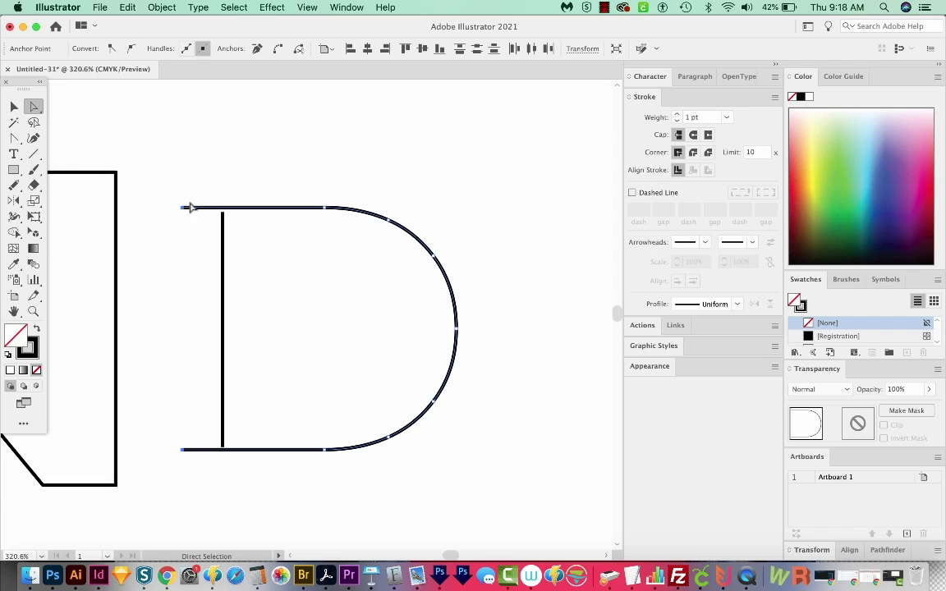
{"action": "left_click_drag", "start_coordinate": [183, 213], "coordinate": [242, 247]}
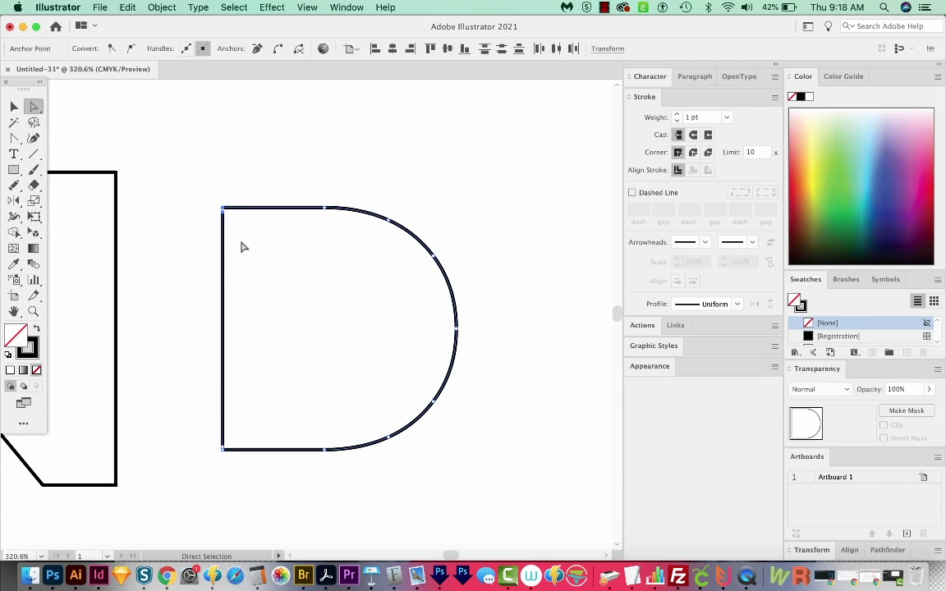
Step: Join the D's centre curve to the vertical line at the upper-left and lower-left corners
{"action": "key", "text": "super+j"}
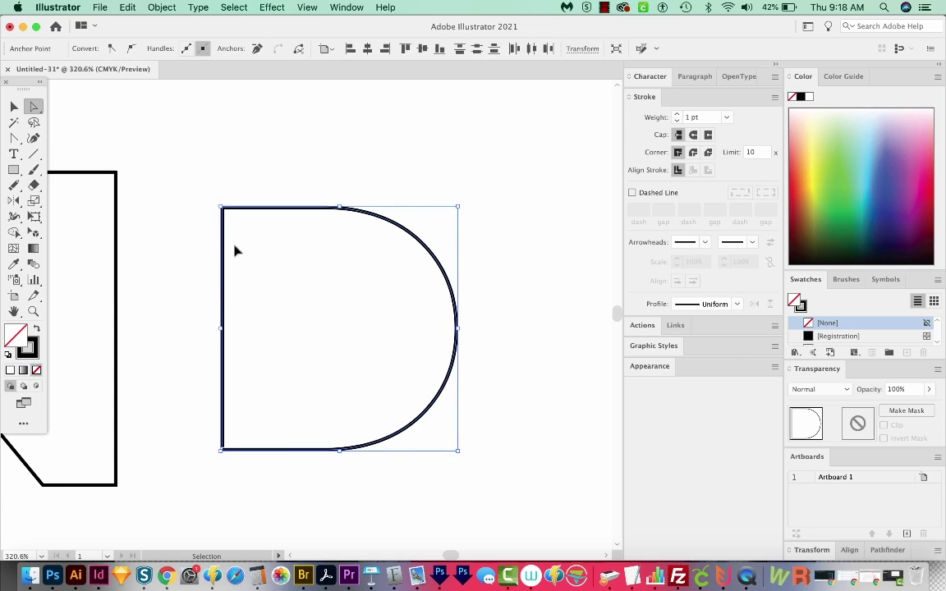
{"action": "left_click_drag", "start_coordinate": [207, 433], "coordinate": [252, 480]}
{"action": "key", "text": "super+j"}
{"action": "scroll", "coordinate": [240, 483], "scroll_direction": "down", "scroll_amount": 5}
{"action": "left_click", "coordinate": [405, 342], "text": "alt"}
{"action": "left_click", "coordinate": [425, 306], "text": "alt"}
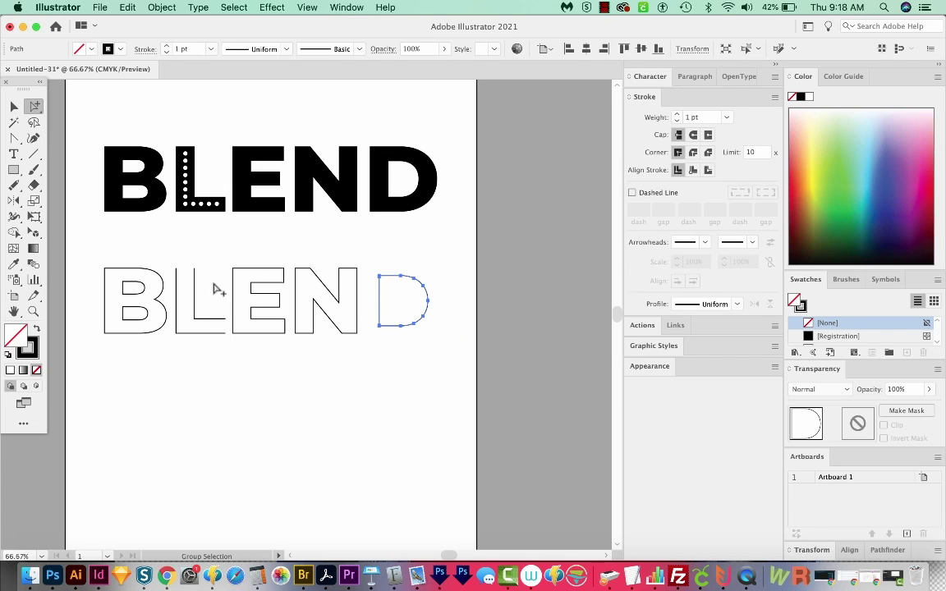
Step: Delete the N's short end edges at the upper right and lower left, and release its compound path into two open paths
{"action": "key", "text": "z"}
{"action": "left_click_drag", "start_coordinate": [426, 199], "coordinate": [351, 377]}
{"action": "key", "text": "space"}
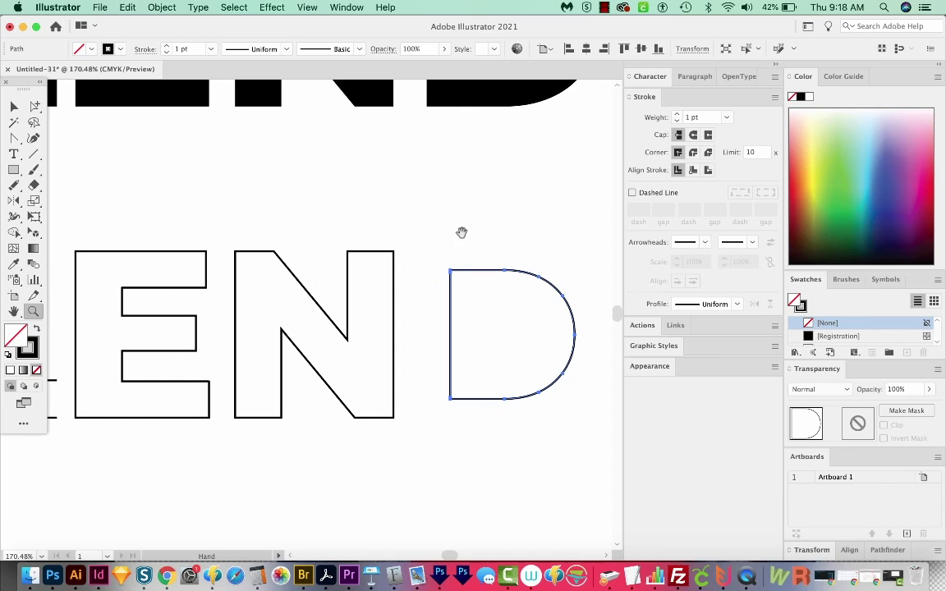
{"action": "key", "text": "a"}
{"action": "left_click_drag", "start_coordinate": [361, 240], "coordinate": [381, 272]}
{"action": "left_click_drag", "start_coordinate": [263, 416], "coordinate": [252, 404]}
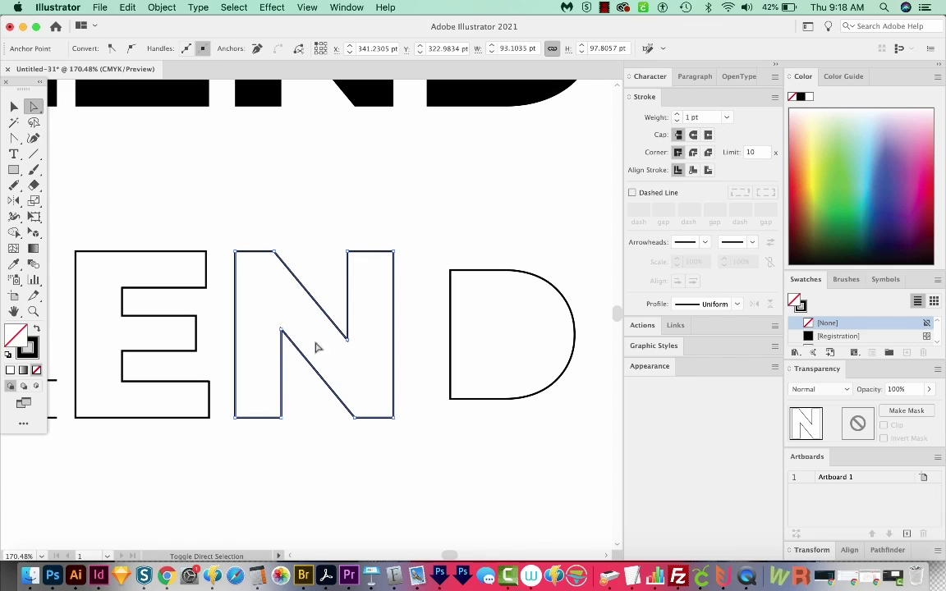
{"action": "left_click", "coordinate": [346, 383]}
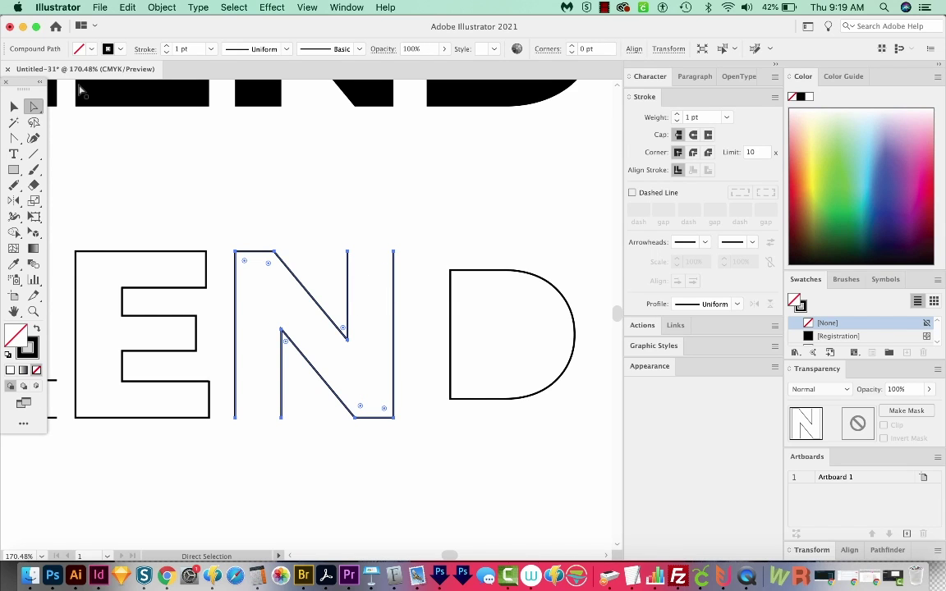
{"action": "key", "text": "alt+shift+super+8"}
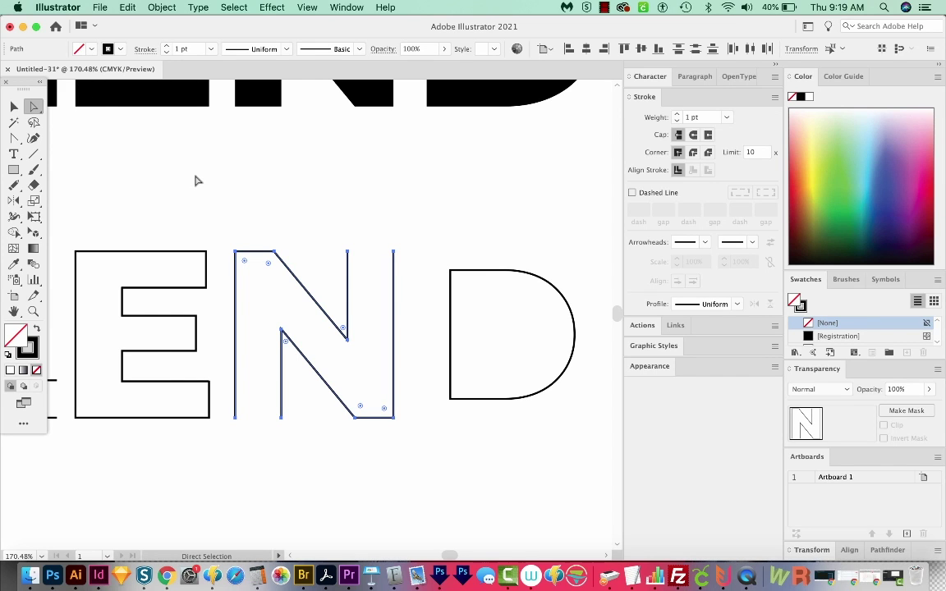
Step: Blend the N's two open paths and expand the blend with Object, Fill and Stroke included
{"action": "key", "text": "alt+super+b"}
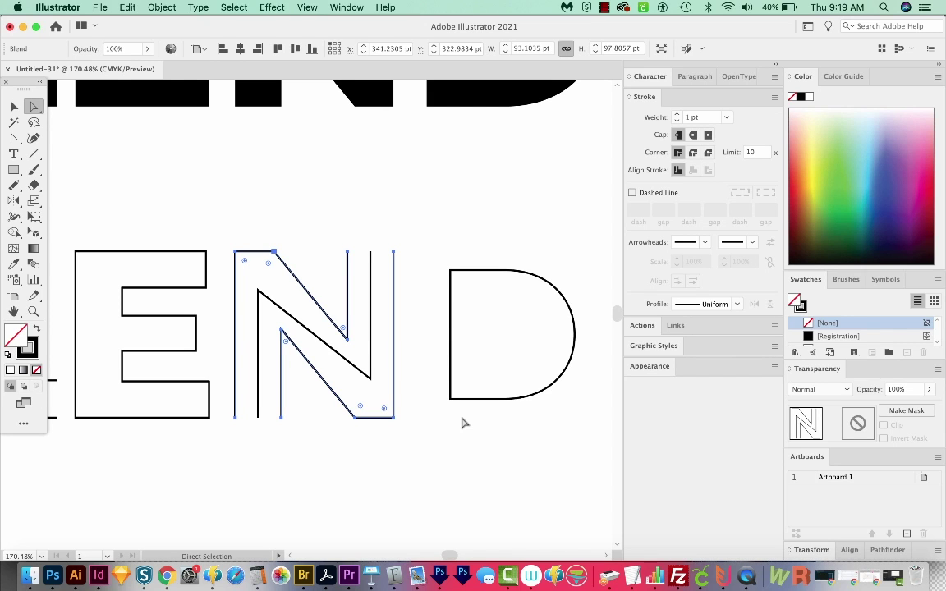
{"action": "key", "text": "super+e"}
{"action": "key", "text": "shift+super+e"}
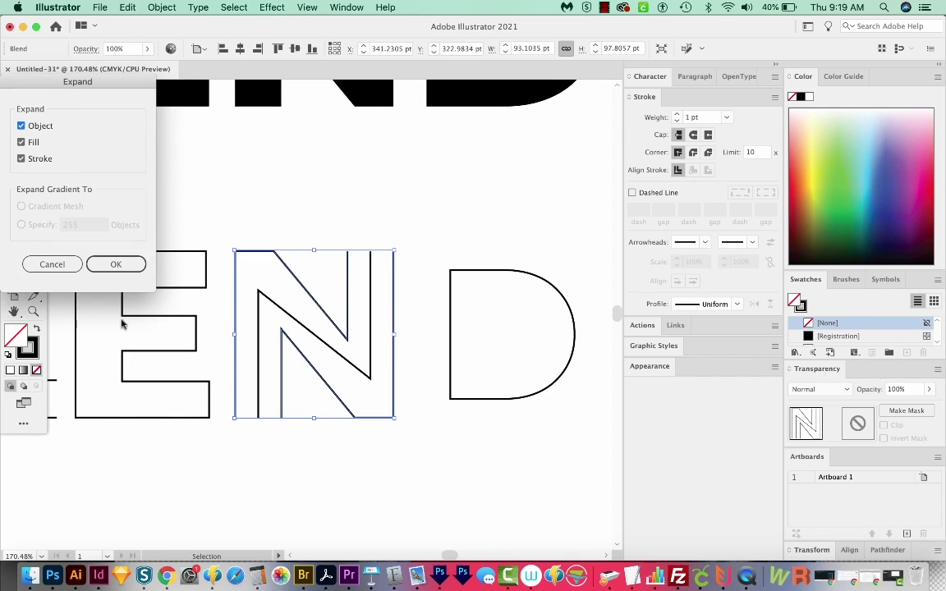
{"action": "key", "text": "Return"}
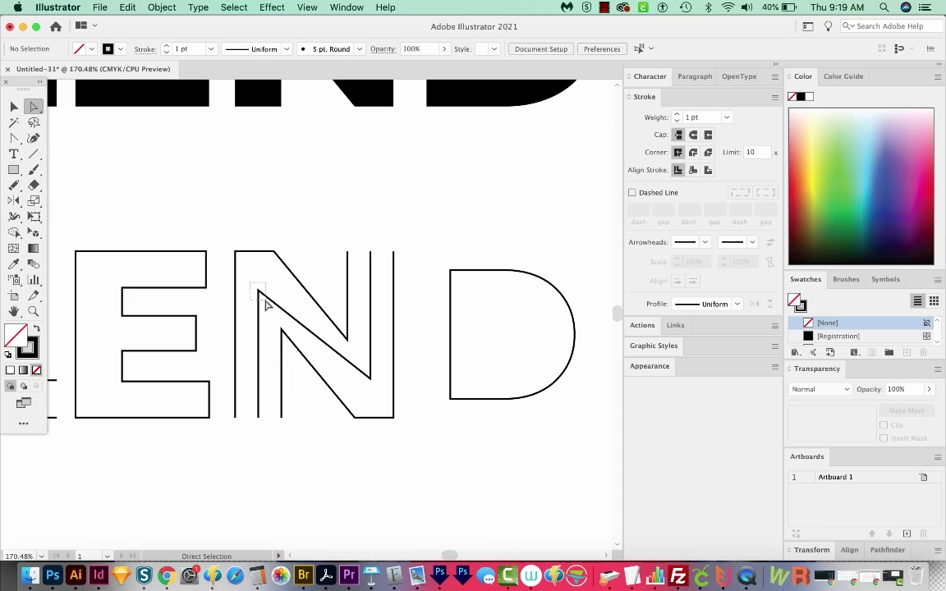
Step: Raise the upper-left corner and lower the lower-right corner of the N's centre path to make its diagonal straight
{"action": "left_click_drag", "start_coordinate": [264, 304], "coordinate": [263, 307]}
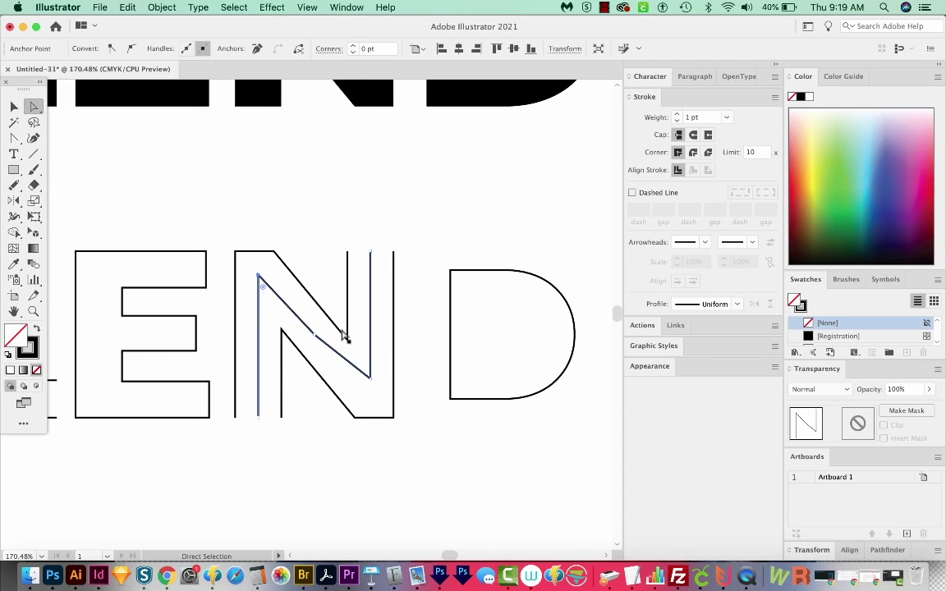
{"action": "left_click_drag", "start_coordinate": [382, 362], "coordinate": [353, 392]}
{"action": "key", "text": "Down"}
{"action": "key", "text": "Down"}
{"action": "key", "text": "Down"}
{"action": "key", "text": "Down"}
{"action": "key", "text": "Down"}
{"action": "key", "text": "Down"}
{"action": "key", "text": "Down"}
{"action": "key", "text": "Down"}
{"action": "key", "text": "Down"}
{"action": "key", "text": "Down"}
{"action": "key", "text": "Down"}
{"action": "key", "text": "Down"}
{"action": "key", "text": "Down"}
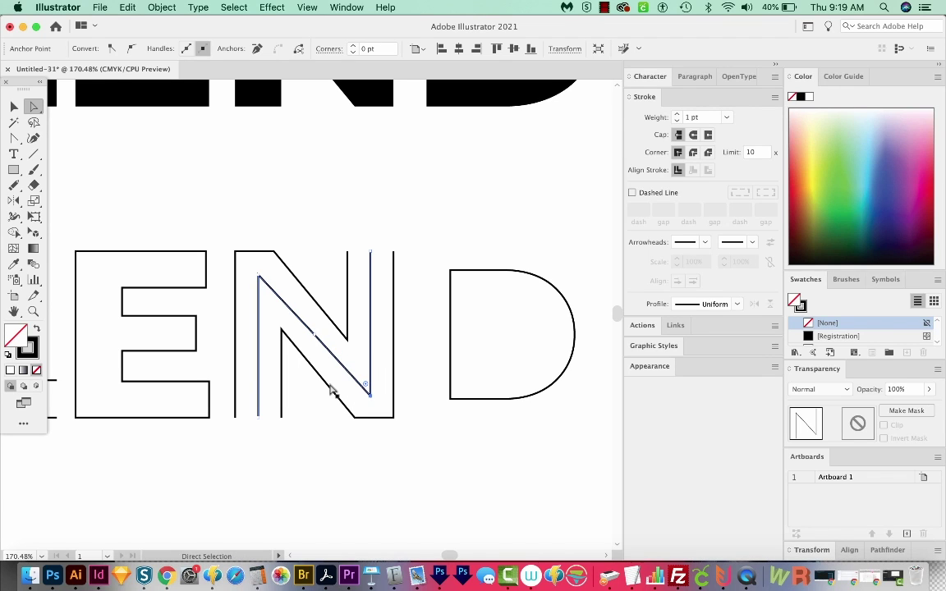
Step: Delete the two original edge paths of the N, keeping only its centre path
{"action": "scroll", "coordinate": [262, 437], "scroll_direction": "left", "scroll_amount": 2}
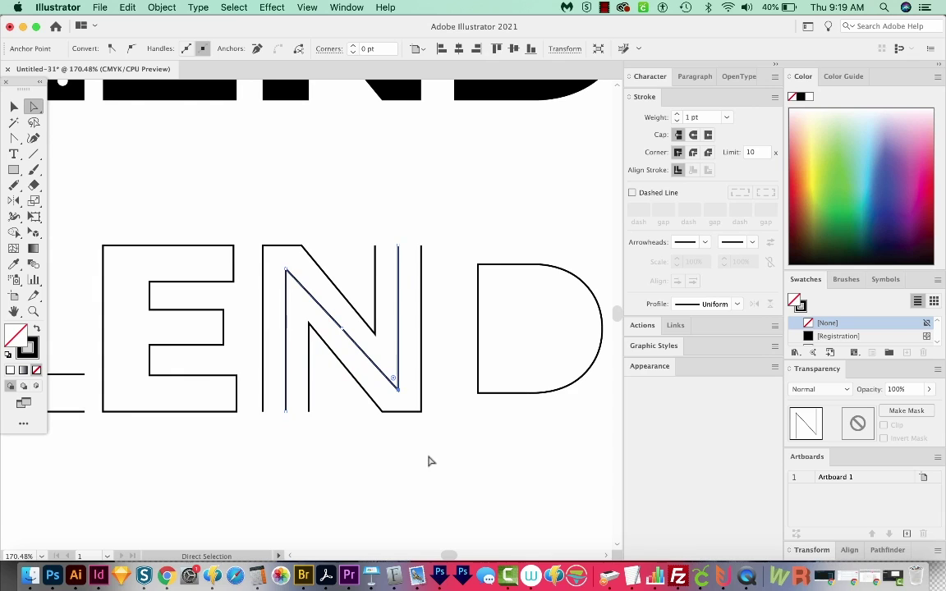
{"action": "left_click", "coordinate": [384, 411]}
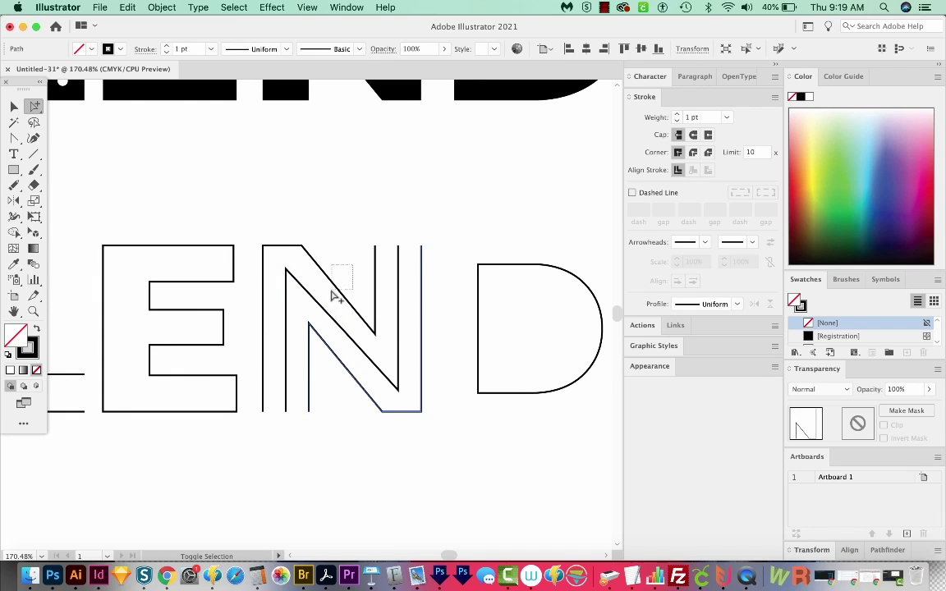
{"action": "key", "text": "backslash"}
{"action": "key", "text": "Delete"}
Step: Split the E's middle arm into separate horizontal edges in place without its end edge, and apply a blend to them
{"action": "left_click_drag", "start_coordinate": [322, 291], "coordinate": [392, 308]}
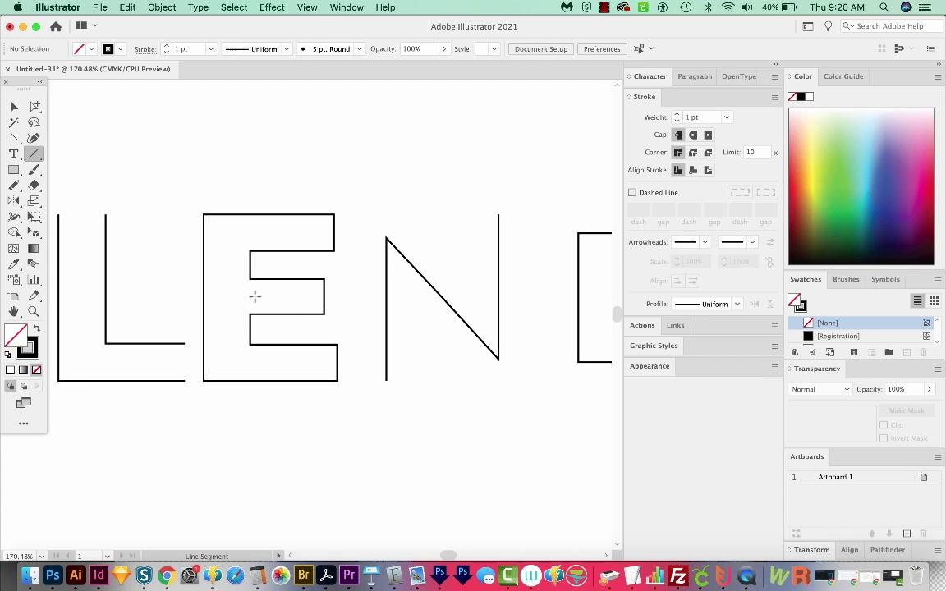
{"action": "key", "text": "a"}
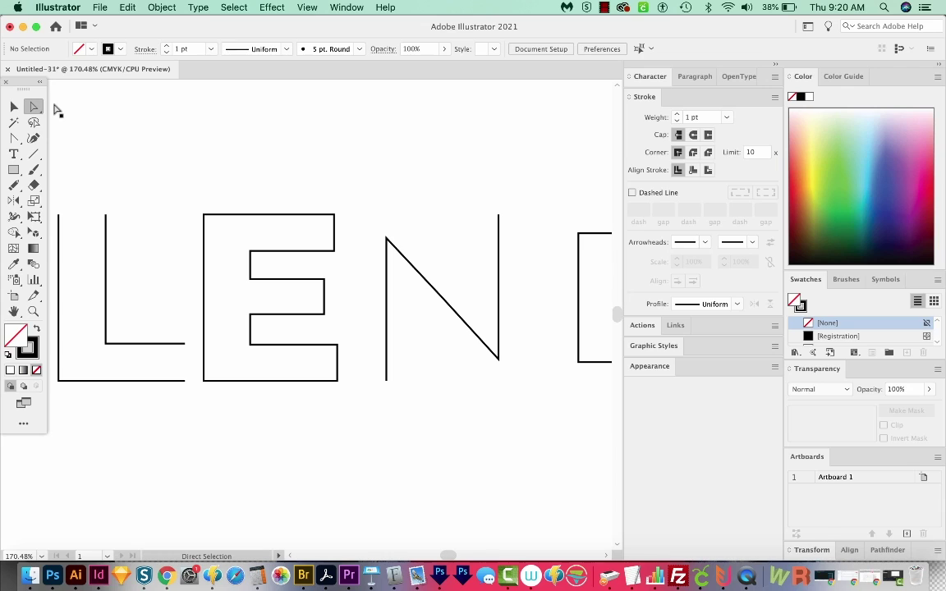
{"action": "left_click_drag", "start_coordinate": [306, 269], "coordinate": [265, 323]}
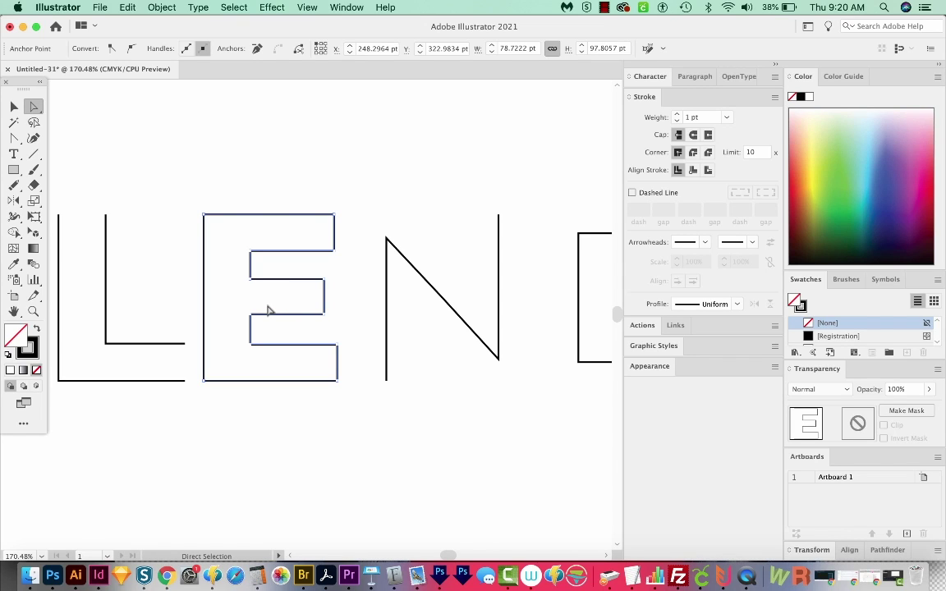
{"action": "key", "text": "Delete"}
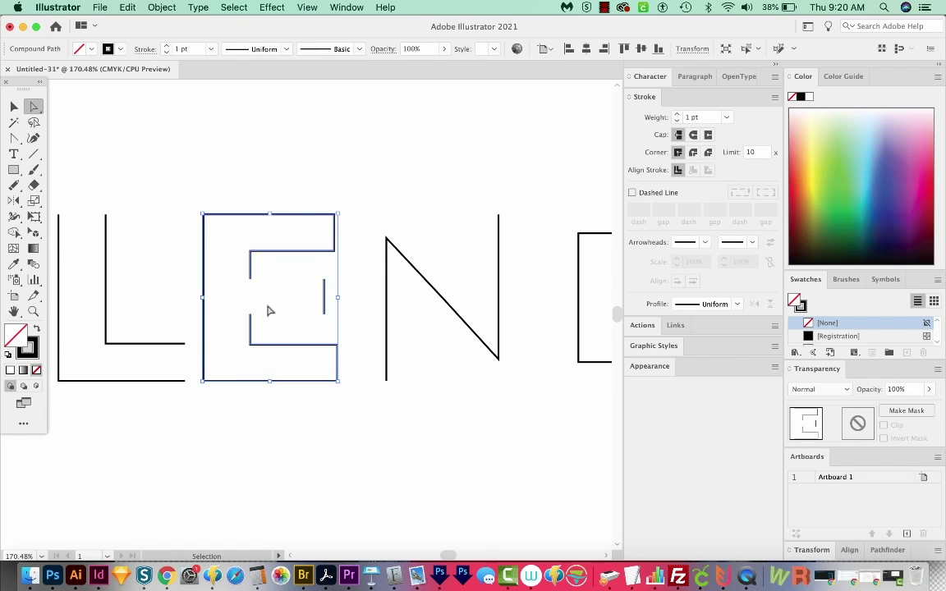
{"action": "left_click_drag", "start_coordinate": [343, 308], "coordinate": [304, 307]}
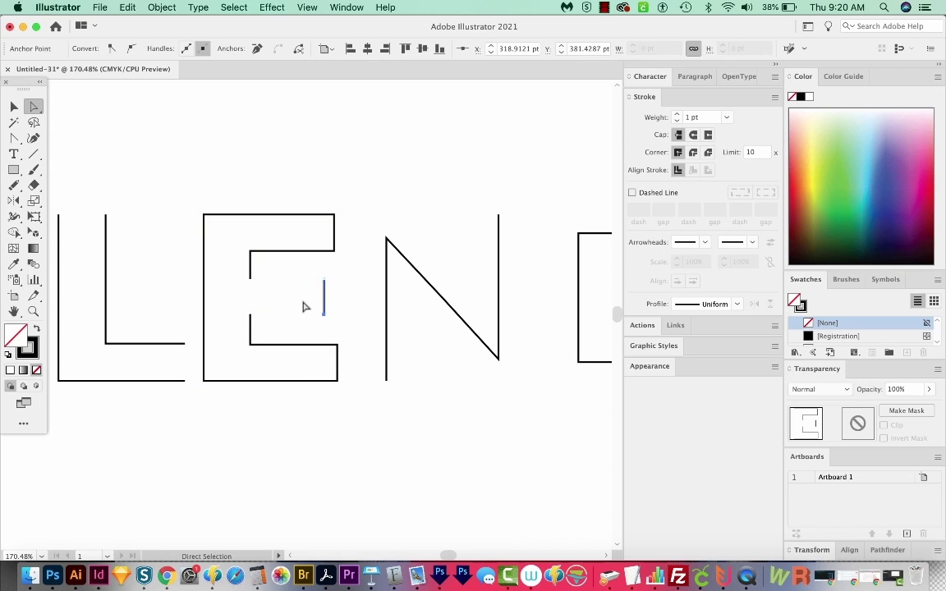
{"action": "key", "text": "Delete"}
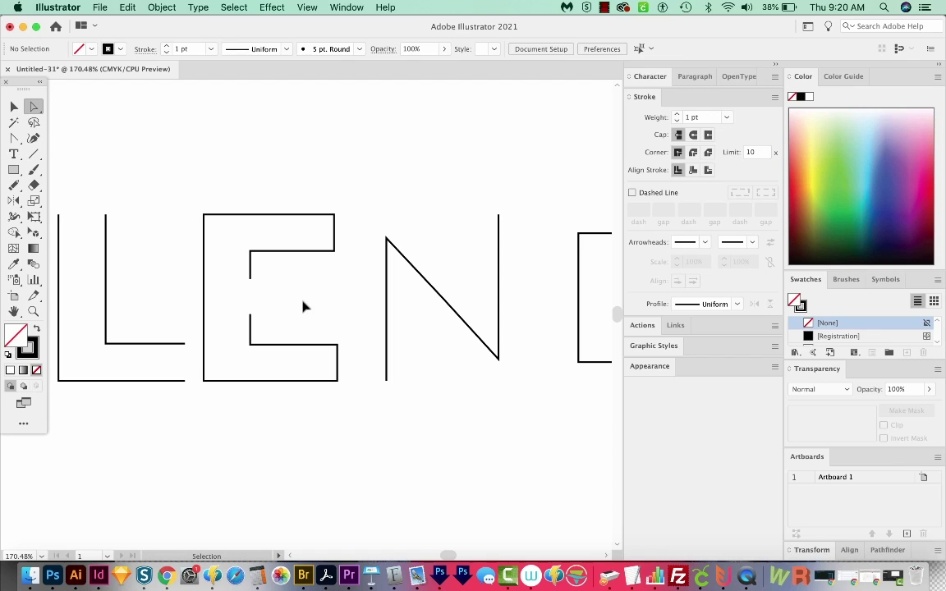
{"action": "key", "text": "super+z"}
{"action": "key", "text": "super+g"}
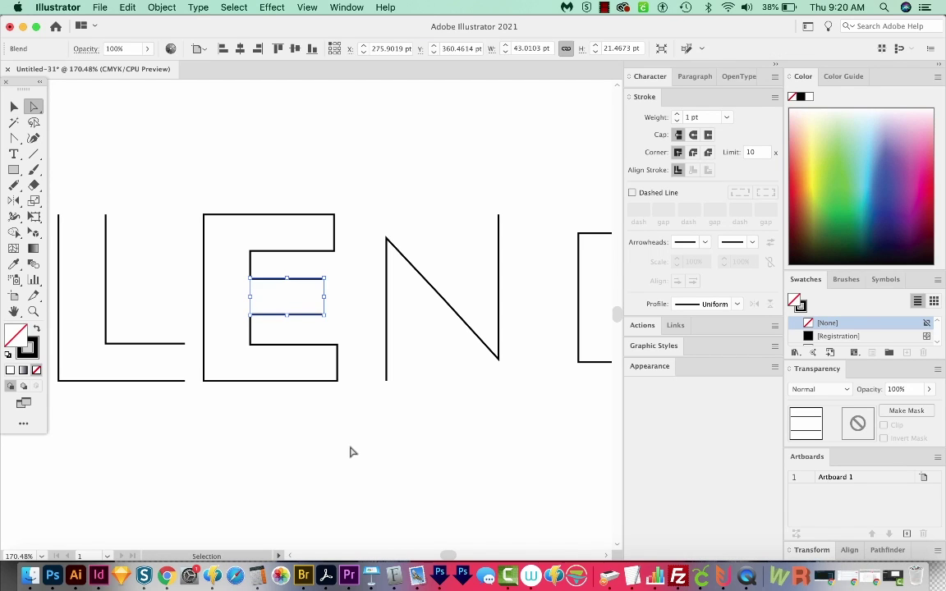
Step: Join the open ends of the E's remaining outline to make its inner stem edge one continuous line
{"action": "key", "text": "v"}
{"action": "left_click", "coordinate": [338, 359]}
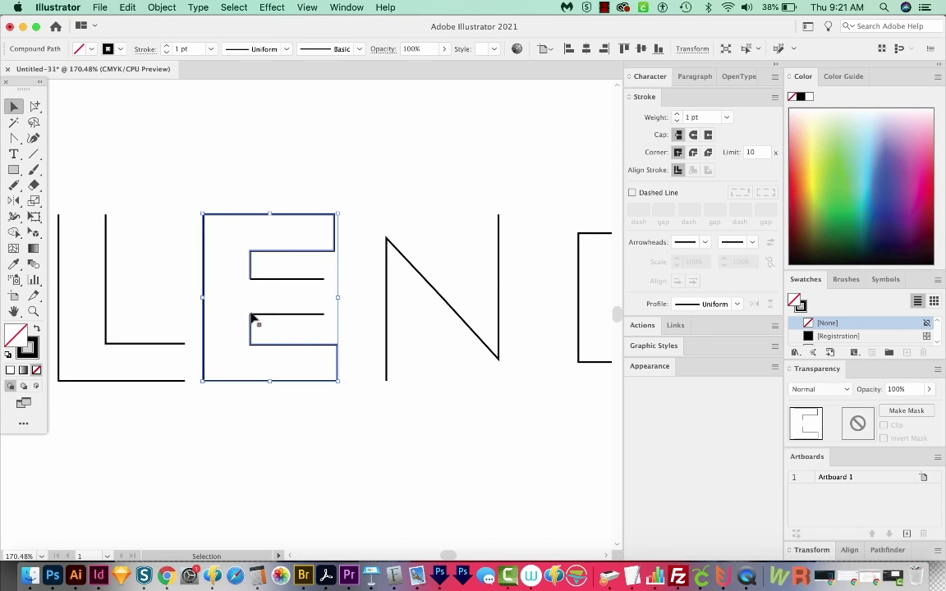
{"action": "key", "text": "super+j"}
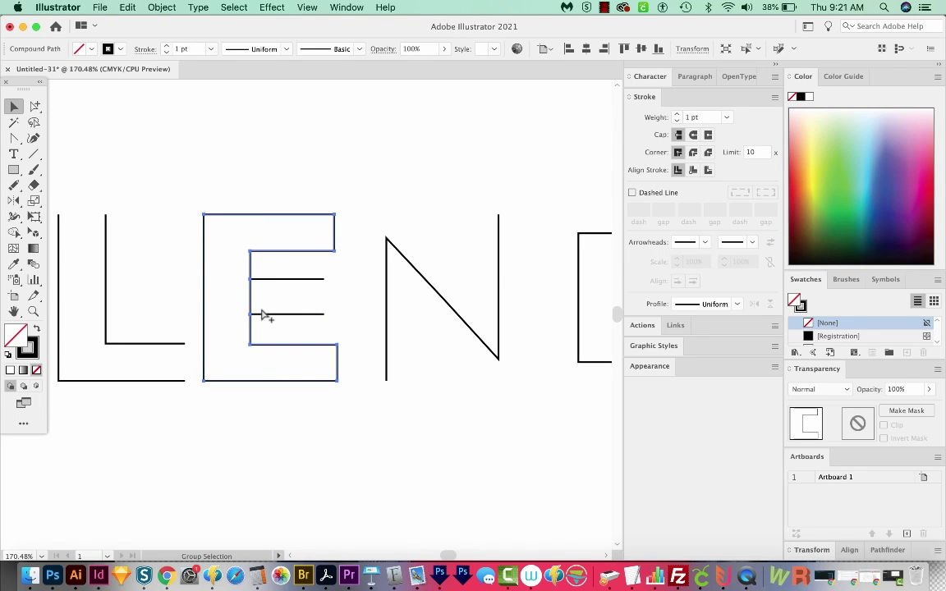
{"action": "key", "text": "v"}
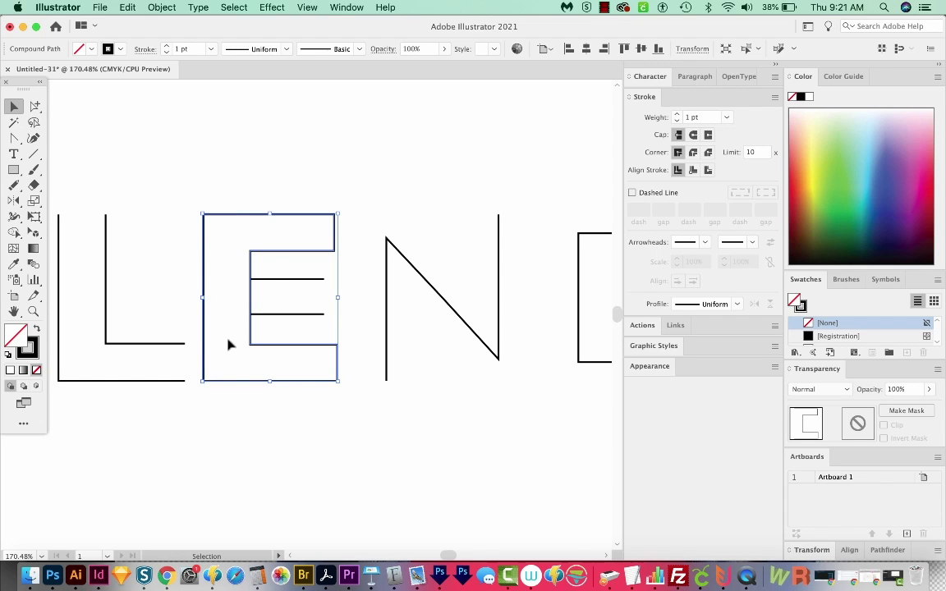
{"action": "key", "text": "a"}
{"action": "left_click", "coordinate": [350, 230]}
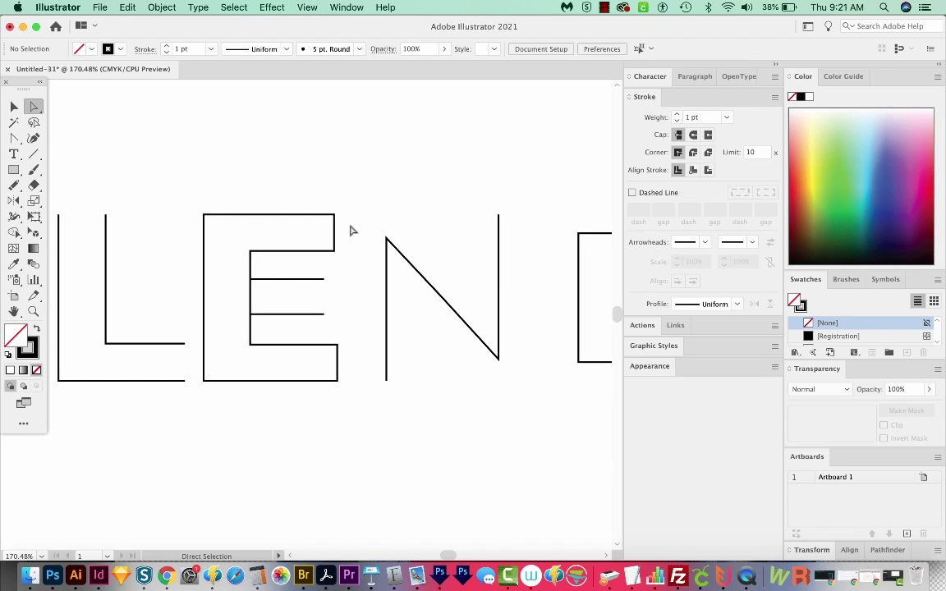
Step: Delete the end edges of the E's upper and lower arms and release the outline's compound path
{"action": "mouse_move", "coordinate": [337, 236]}
{"action": "left_mouse_down"}
{"action": "mouse_move", "coordinate": [316, 241]}
{"action": "mouse_move", "coordinate": [351, 232]}
{"action": "left_mouse_up"}
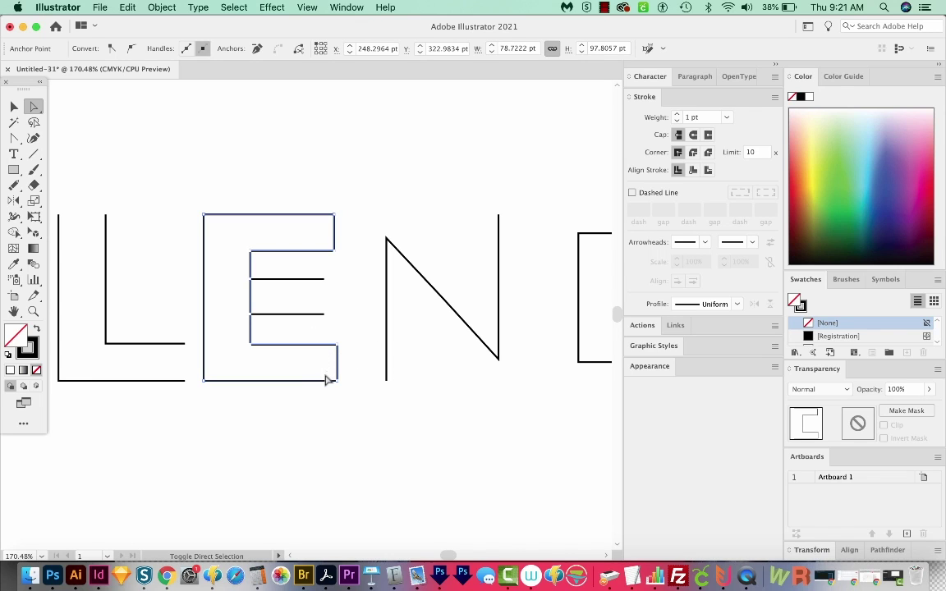
{"action": "left_click", "coordinate": [339, 344]}
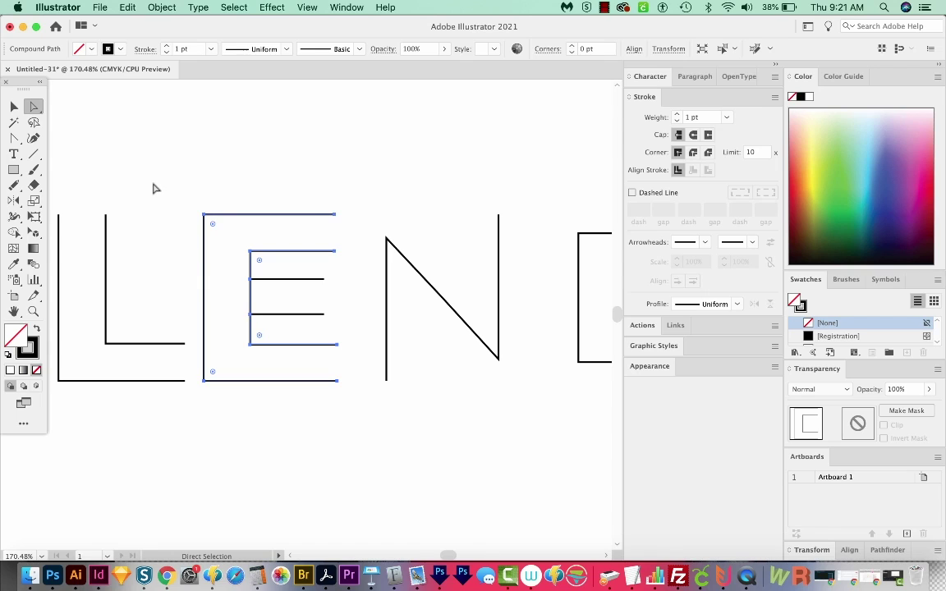
{"action": "key", "text": "alt+shift+super+8"}
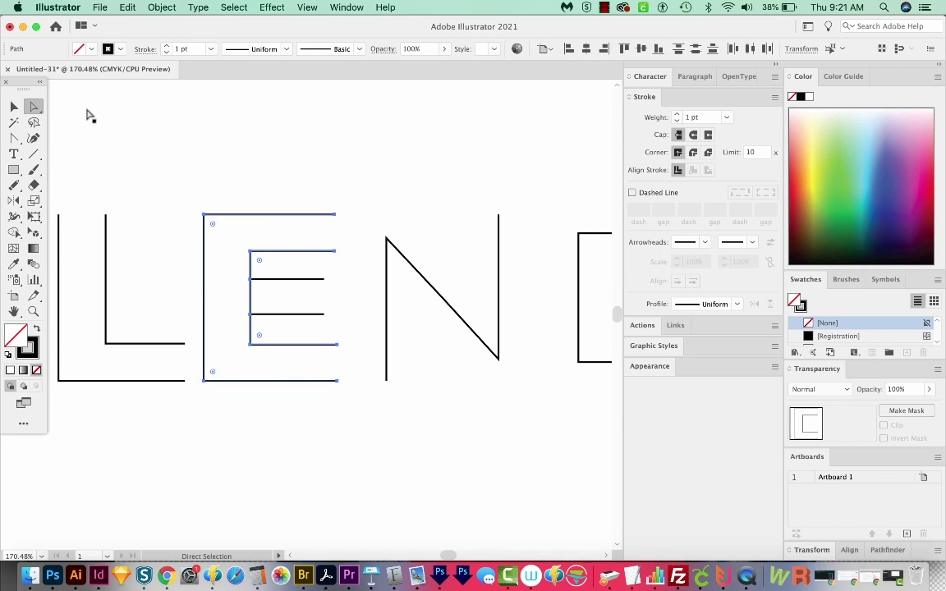
Step: Blend the E's outer and inner C-shaped paths to create a centre path
{"action": "key", "text": "alt+super+b"}
{"action": "key", "text": "a"}
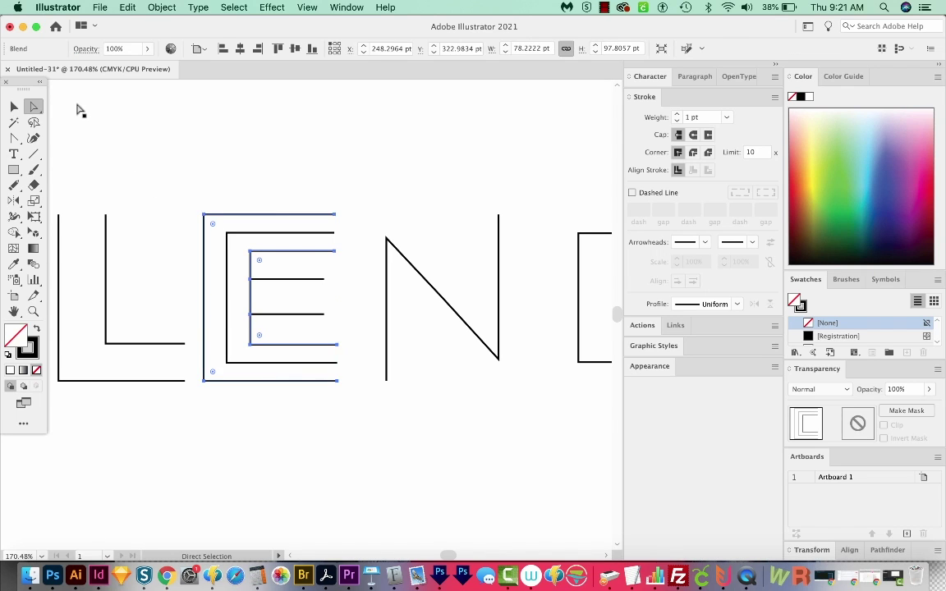
Step: Expand the E's C-shaped blend and delete its outer and inner source paths, keeping only the centre path
{"action": "key", "text": "super+e"}
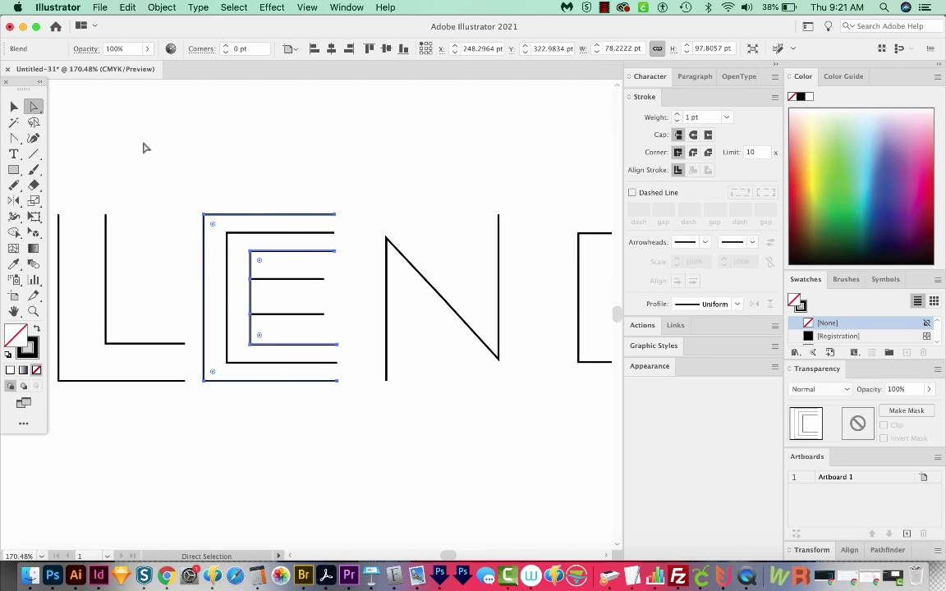
{"action": "key", "text": "super+e"}
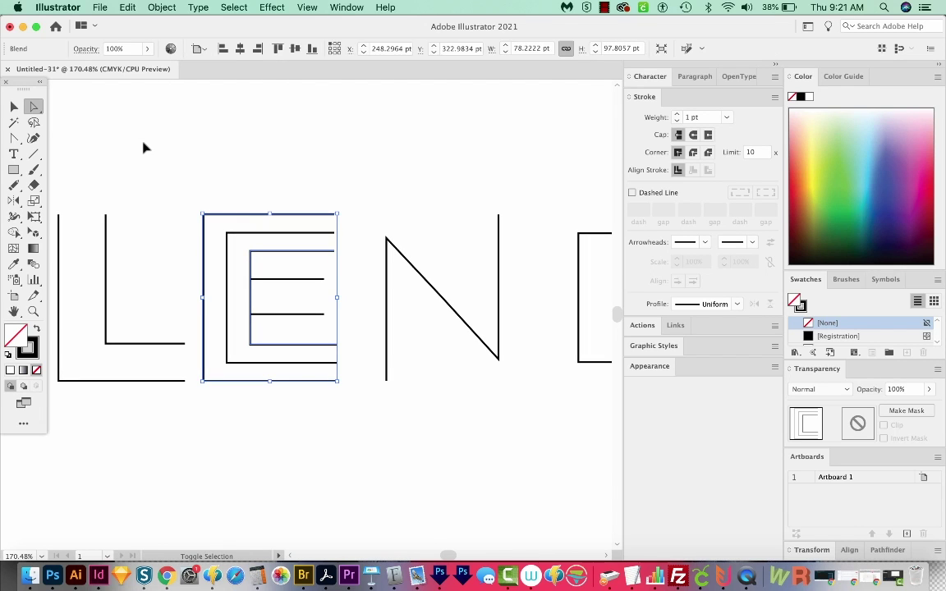
{"action": "key", "text": "super+shift+e"}
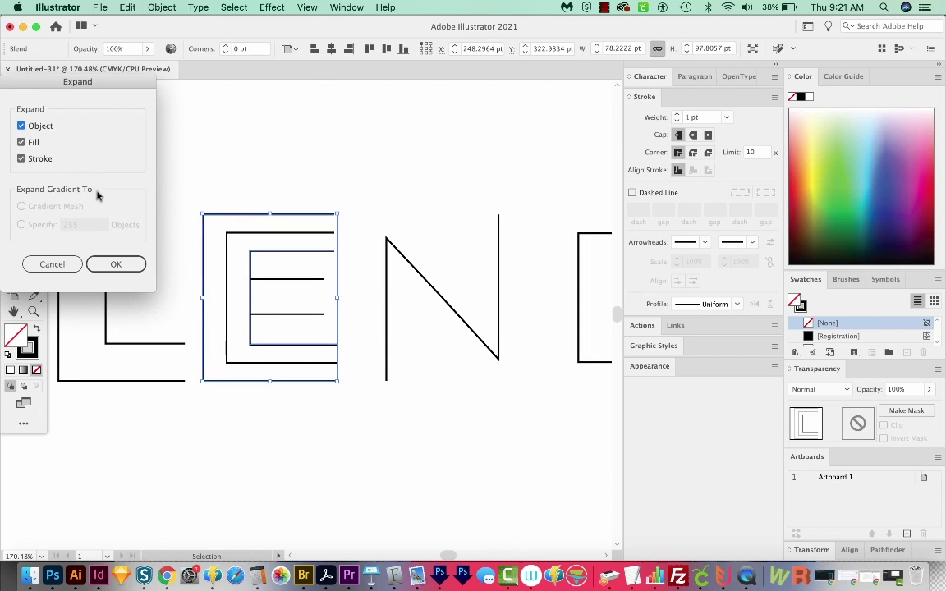
{"action": "left_click", "coordinate": [115, 265]}
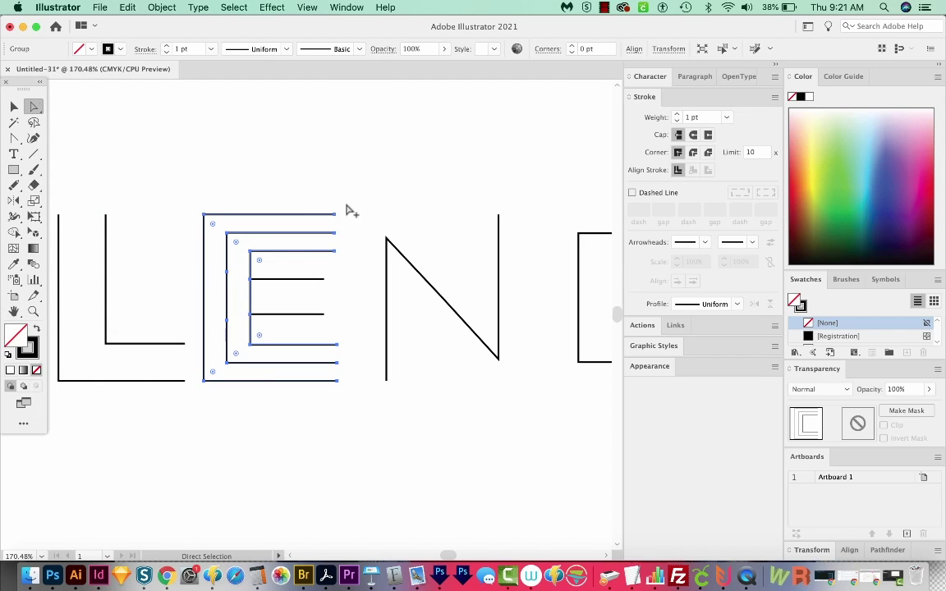
{"action": "key", "text": "a"}
{"action": "left_click_drag", "start_coordinate": [322, 227], "coordinate": [330, 260]}
{"action": "key", "text": "Delete"}
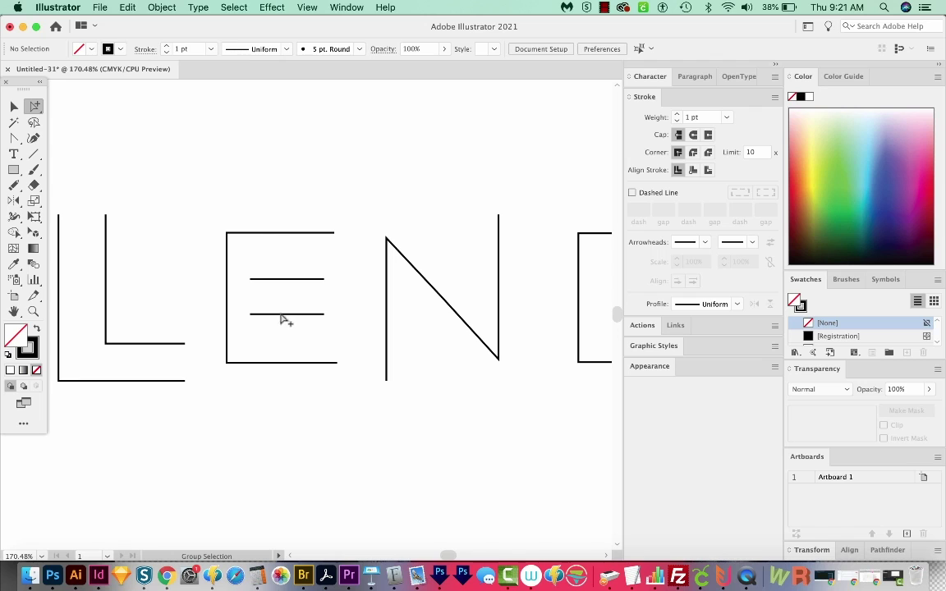
Step: Duplicate the upper edge of the E's middle arm and position the copy midway between the two edges
{"action": "left_click_drag", "start_coordinate": [357, 262], "coordinate": [307, 336]}
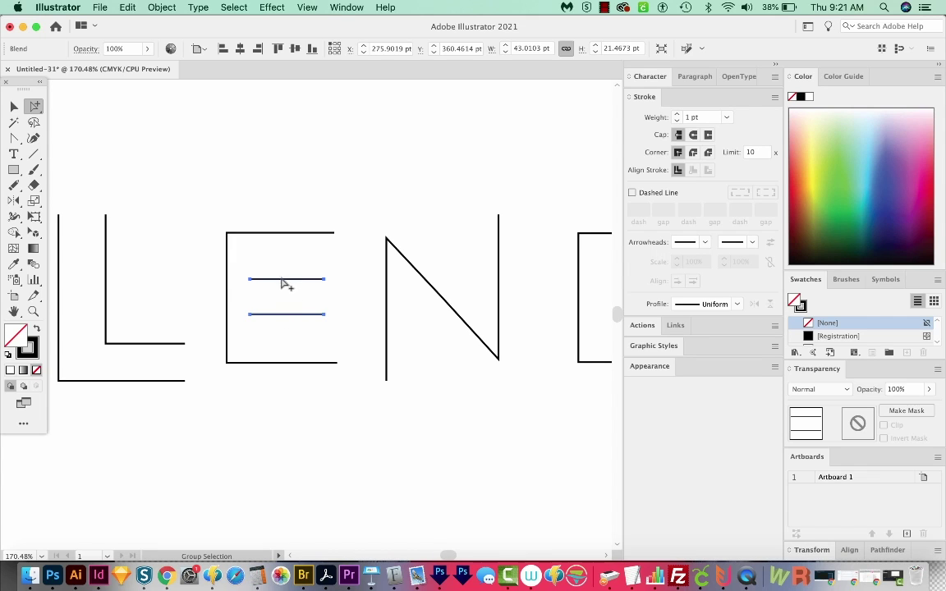
{"action": "left_click", "coordinate": [354, 297]}
{"action": "left_click_drag", "start_coordinate": [324, 258], "coordinate": [296, 325]}
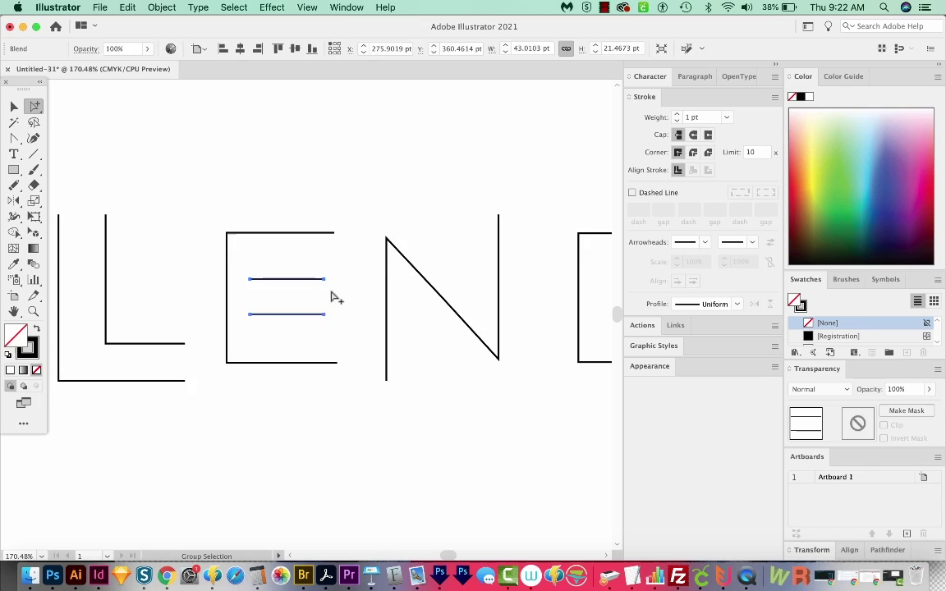
{"action": "scroll", "coordinate": [320, 292], "scroll_direction": "up", "scroll_amount": 5}
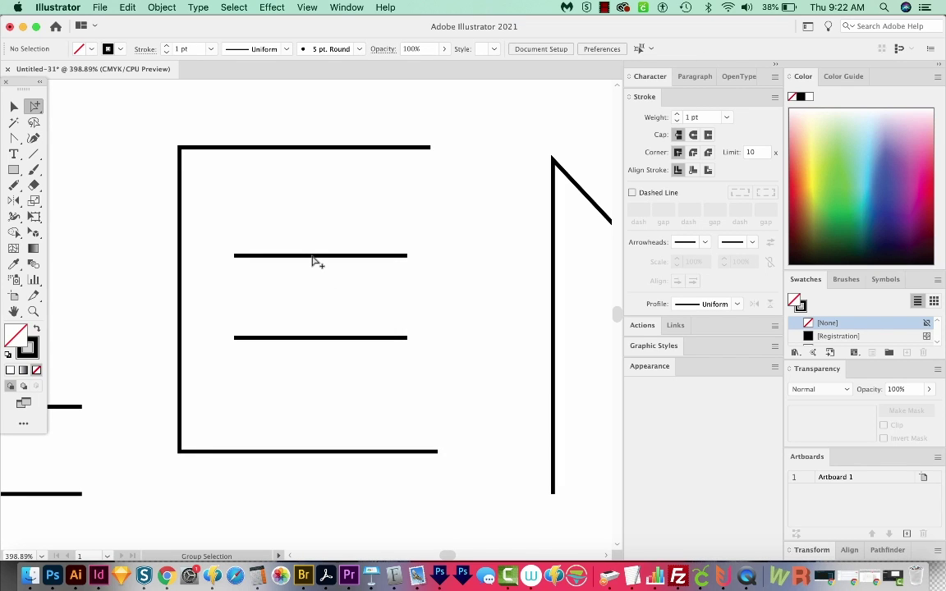
{"action": "left_click", "coordinate": [315, 256]}
{"action": "key", "text": "super+x"}
{"action": "key", "text": "super+z"}
{"action": "key", "text": "alt+shift+Down"}
{"action": "key", "text": "shift+Down"}
{"action": "key", "text": "shift+Up"}
{"action": "key", "text": "shift+Up"}
{"action": "key", "text": "shift+Down"}
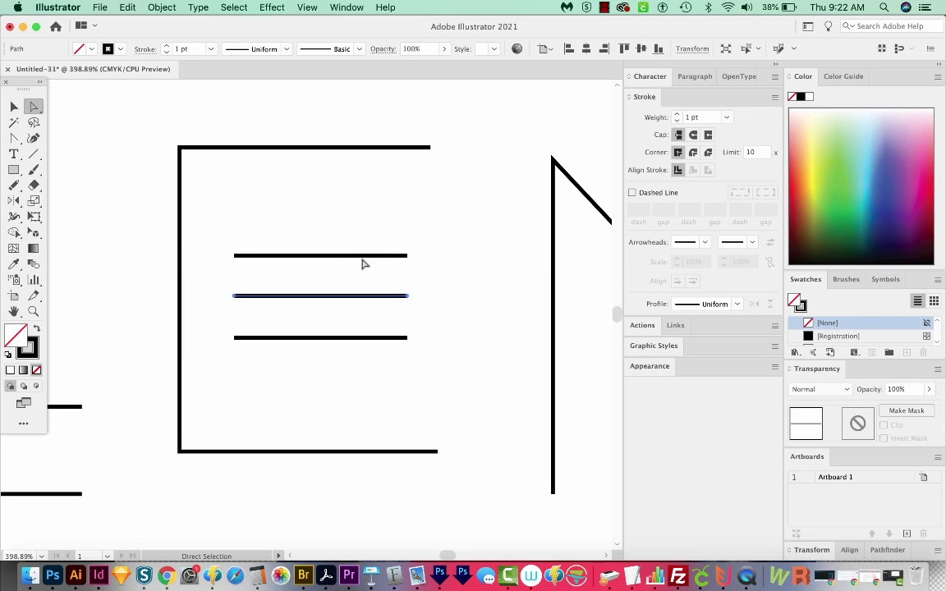
Step: Delete the original upper and lower edges of the E's middle arm, keeping only its centre line
{"action": "left_click", "coordinate": [400, 255], "text": "alt"}
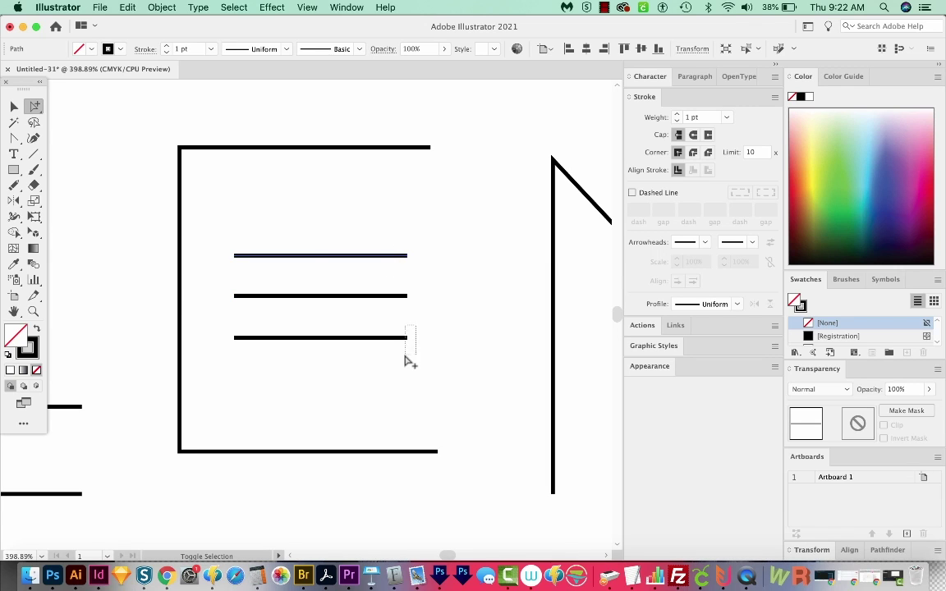
{"action": "left_click", "coordinate": [373, 337], "text": "shift"}
{"action": "key", "text": "Delete"}
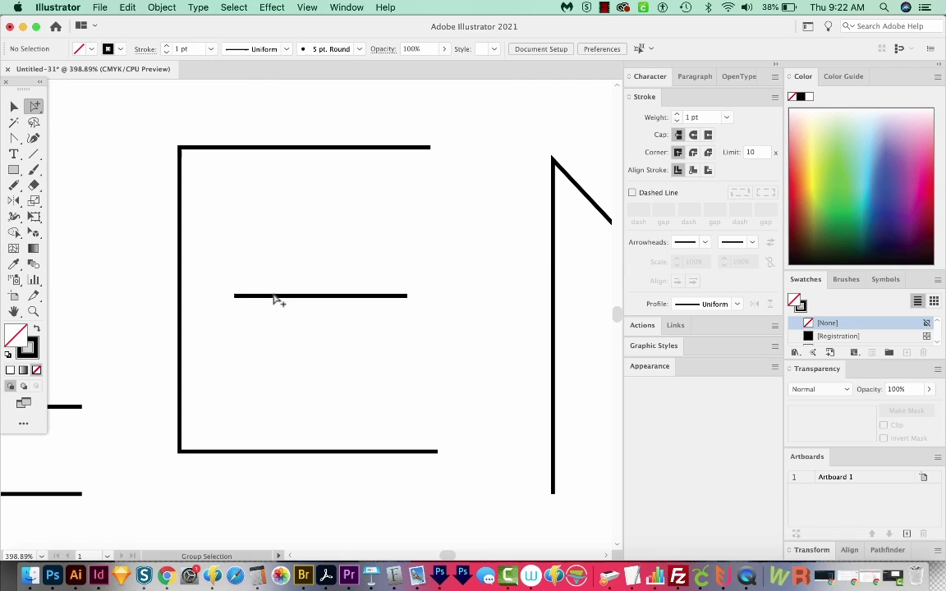
Step: Extend the left end of the E's middle line horizontally until it meets the stem's centre path
{"action": "left_click_drag", "start_coordinate": [193, 256], "coordinate": [192, 298]}
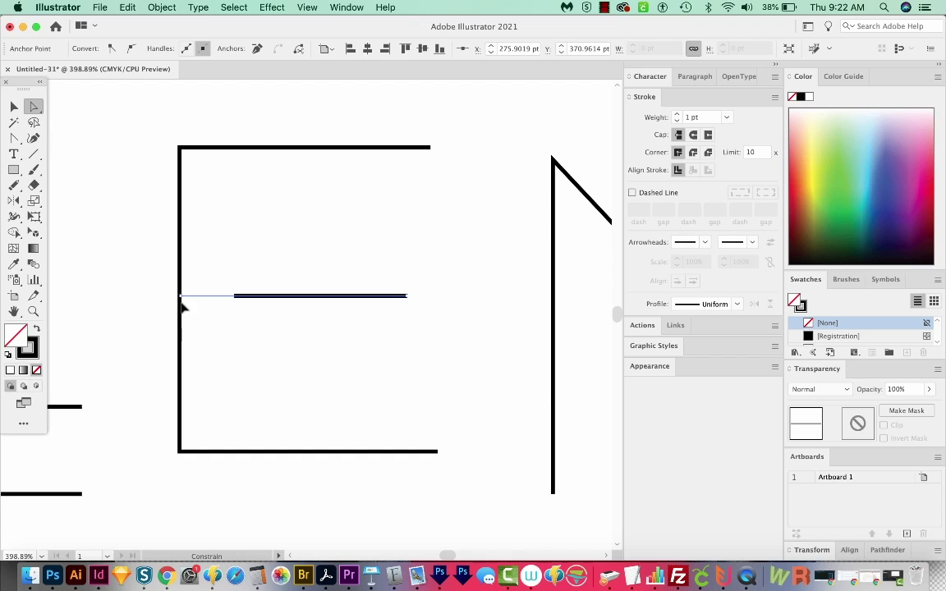
{"action": "left_click_drag", "start_coordinate": [181, 304], "coordinate": [182, 306]}
{"action": "key", "text": "super+minus"}
{"action": "key", "text": "super+minus"}
{"action": "key", "text": "super+minus"}
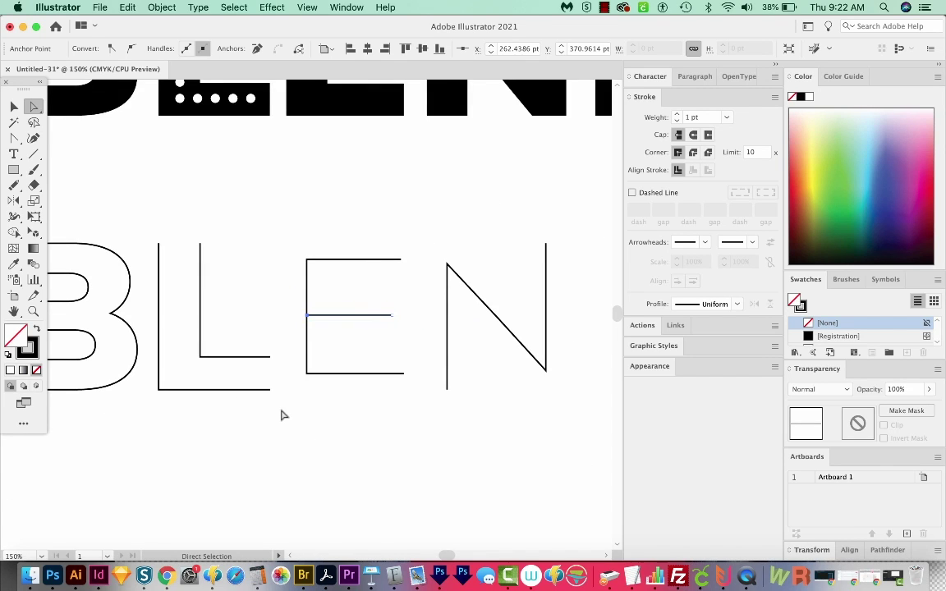
{"action": "key", "text": "super+minus"}
{"action": "key", "text": "super+minus"}
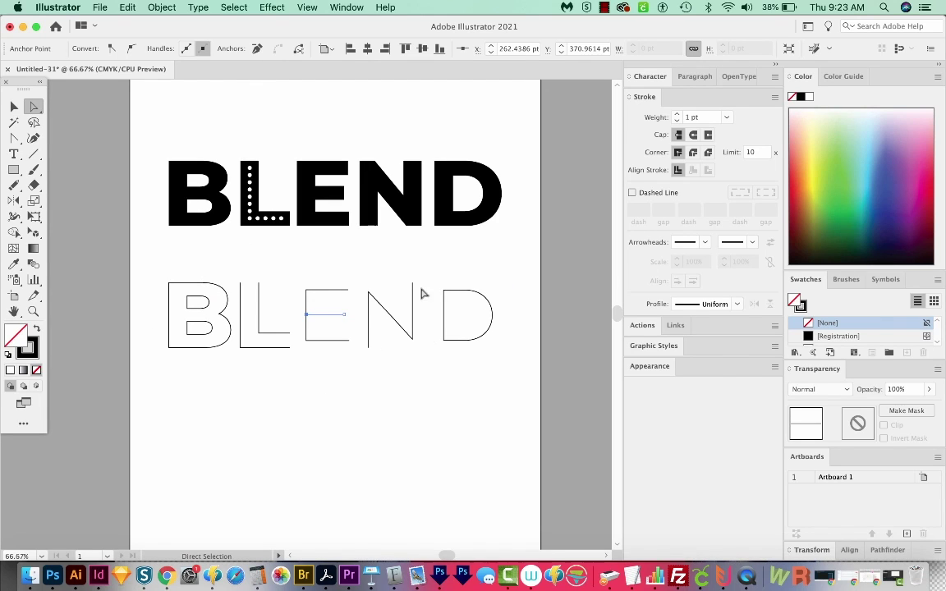
Step: Copy the B's upper-half outline with its upper counter, paste it in place in front, and hide the copy
{"action": "left_click_drag", "start_coordinate": [189, 319], "coordinate": [267, 308]}
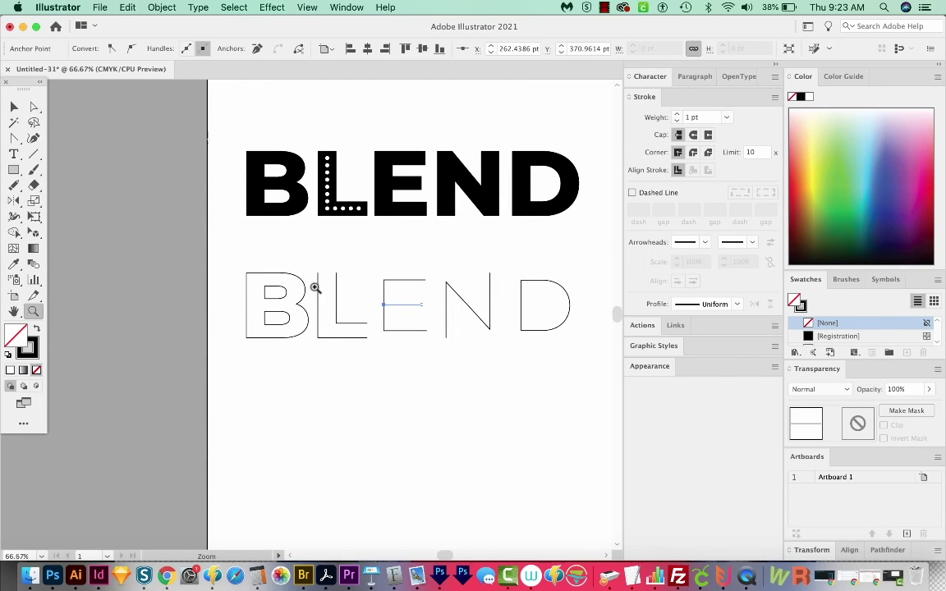
{"action": "left_click_drag", "start_coordinate": [194, 233], "coordinate": [369, 376]}
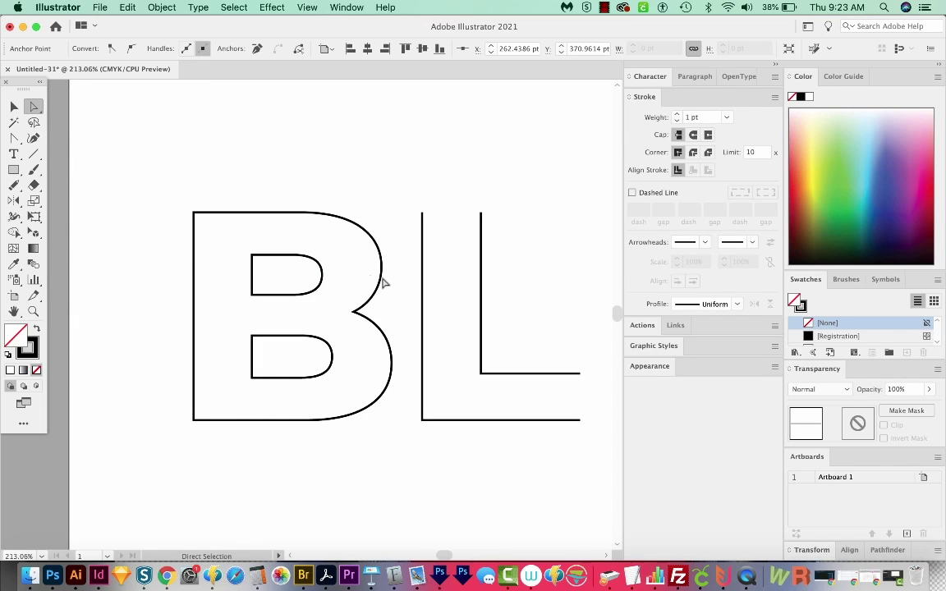
{"action": "left_click_drag", "start_coordinate": [170, 187], "coordinate": [391, 295]}
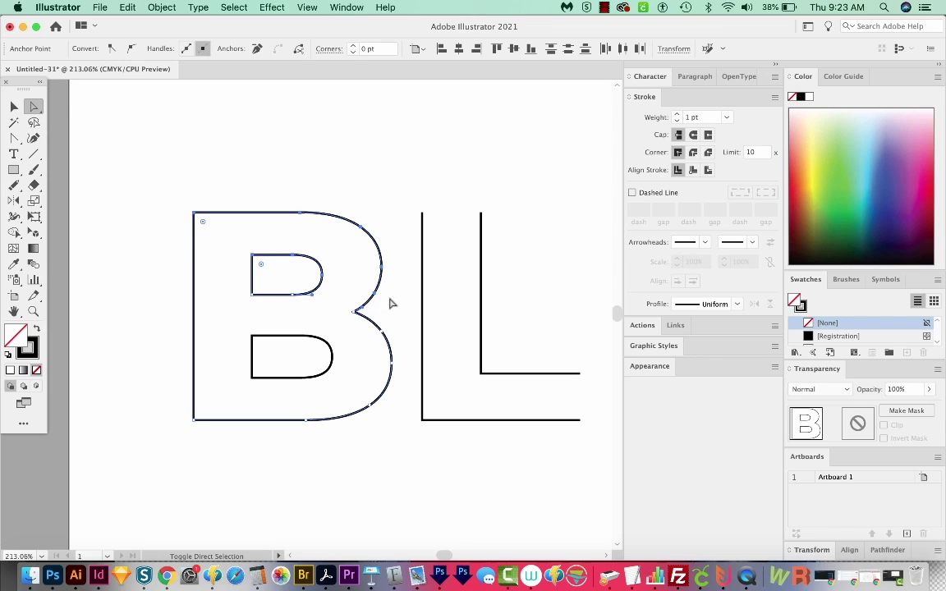
{"action": "key", "text": "v"}
{"action": "key", "text": "super+c"}
{"action": "key", "text": "shift+super+a"}
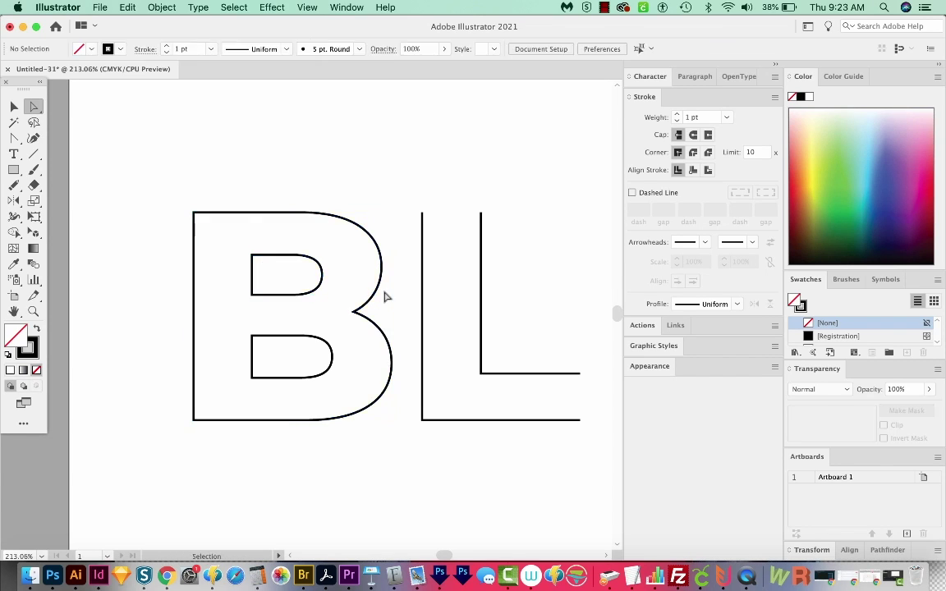
{"action": "key", "text": "super+f"}
{"action": "key", "text": "a"}
{"action": "key", "text": "space"}
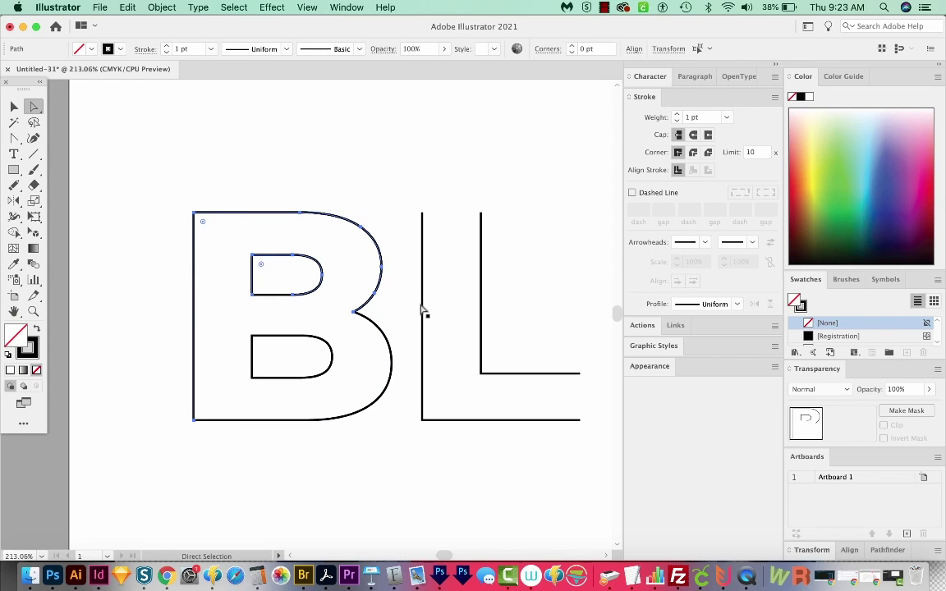
{"action": "key", "text": "shift+super+a"}
Step: Select the B's lower-half outline with its lower counter and duplicate it in place
{"action": "key", "text": "space"}
{"action": "left_click_drag", "start_coordinate": [327, 433], "coordinate": [316, 381]}
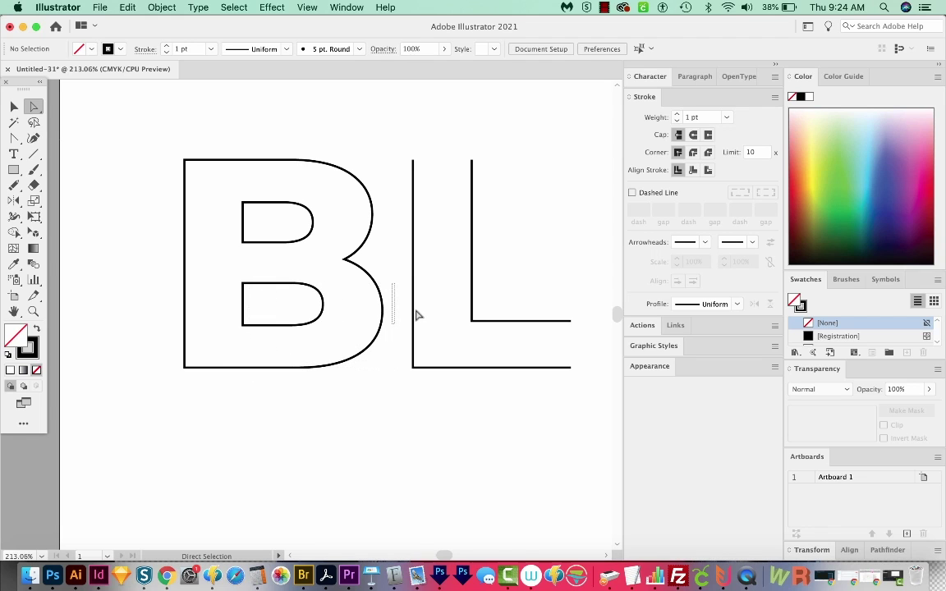
{"action": "left_click_drag", "start_coordinate": [396, 293], "coordinate": [168, 398]}
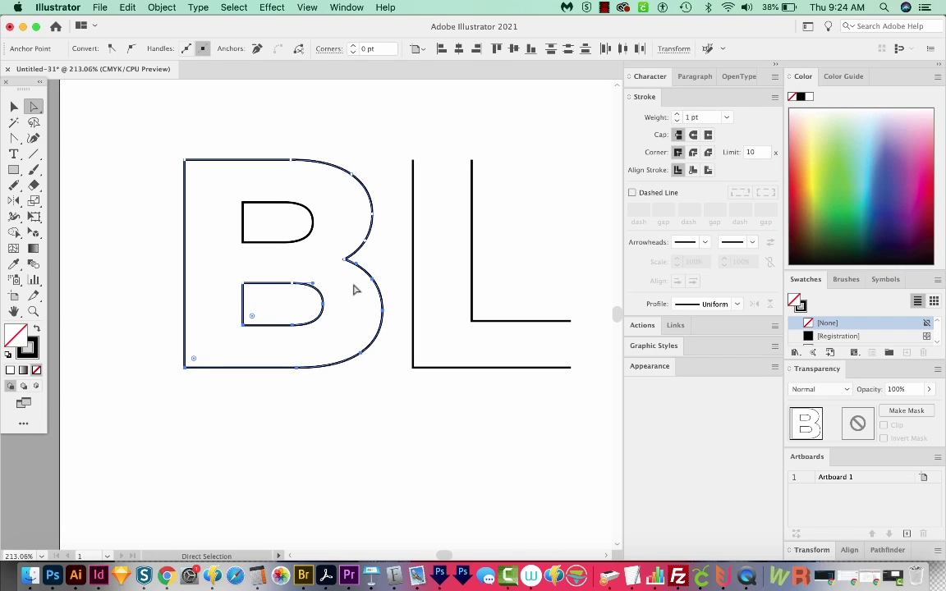
{"action": "key", "text": "Delete"}
{"action": "key", "text": "super+z"}
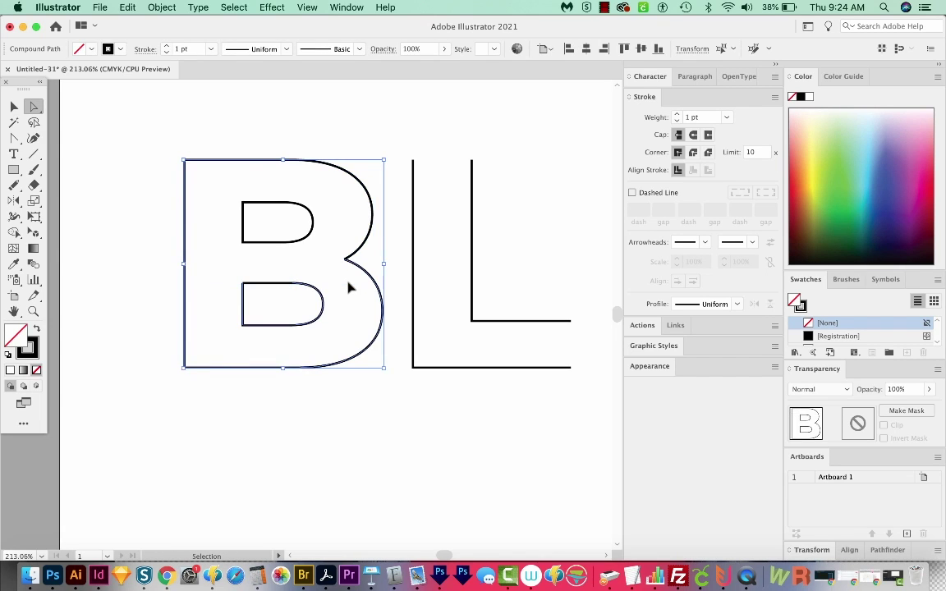
Step: Clear away the original B's remaining segments and show all hidden B paths again
{"action": "key", "text": "Delete"}
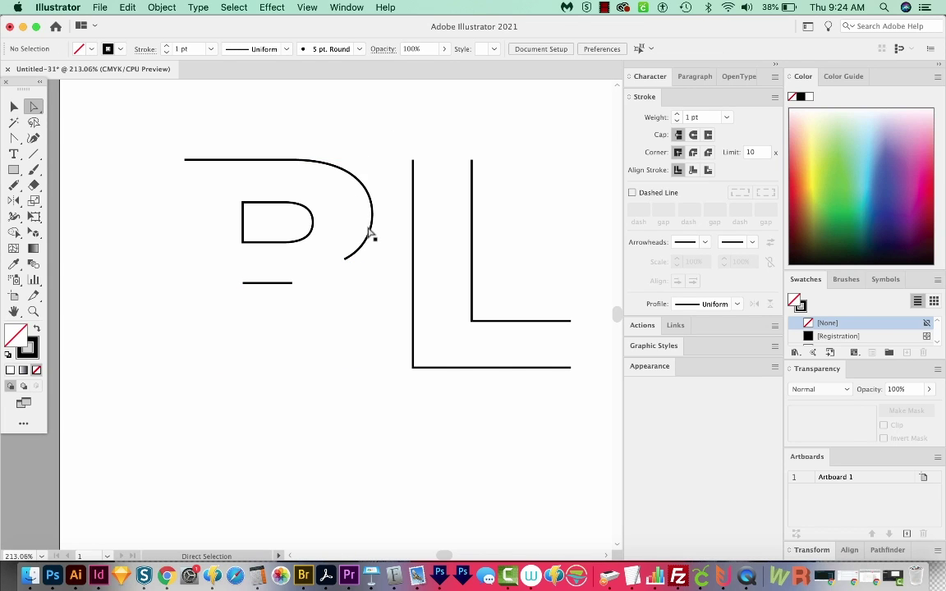
{"action": "left_click_drag", "start_coordinate": [351, 123], "coordinate": [151, 293]}
{"action": "key", "text": "Delete"}
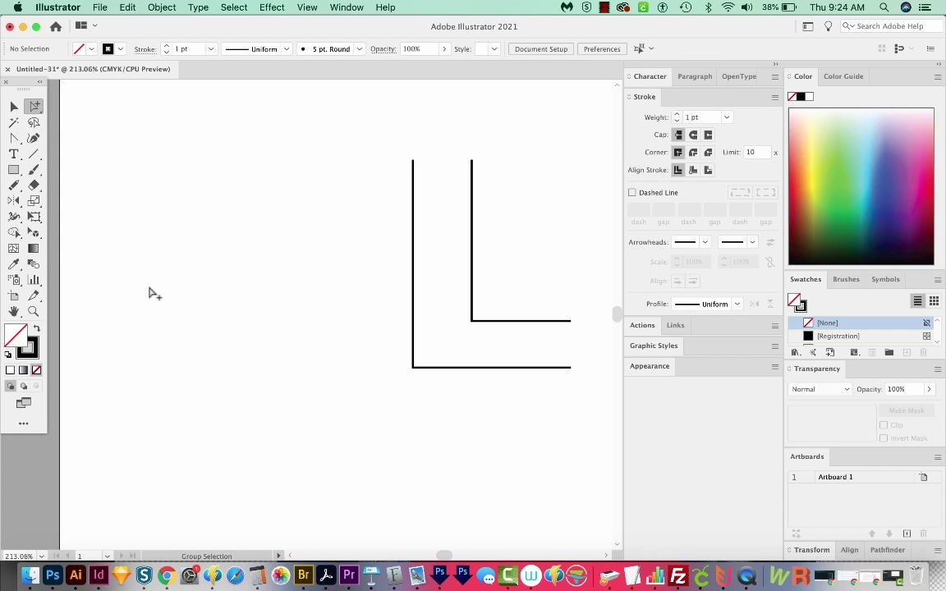
{"action": "left_click", "coordinate": [162, 7]}
{"action": "left_click", "coordinate": [184, 131]}
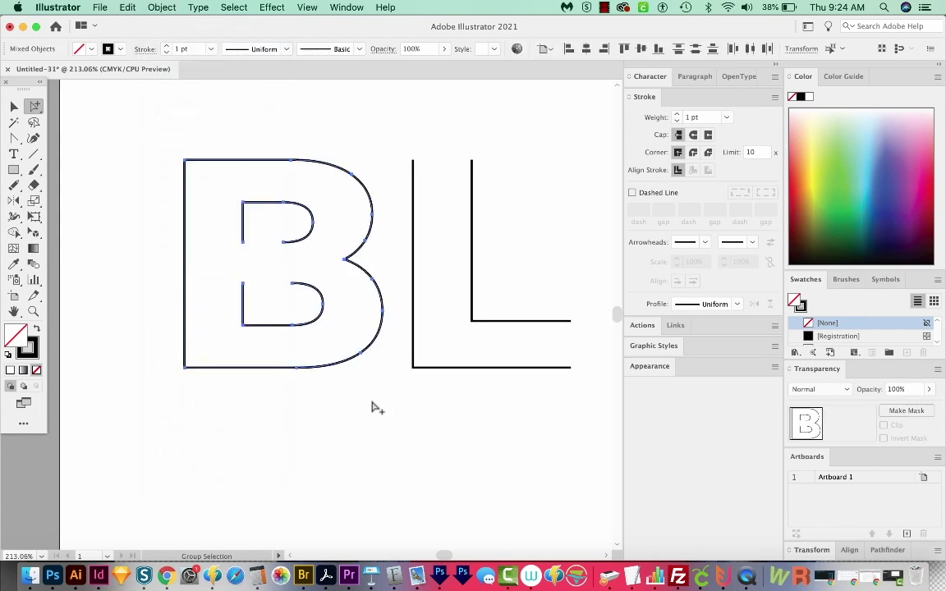
Step: Move the B's lower-half outer and counter paths straight down, clear of the upper half
{"action": "left_click_drag", "start_coordinate": [390, 282], "coordinate": [249, 394]}
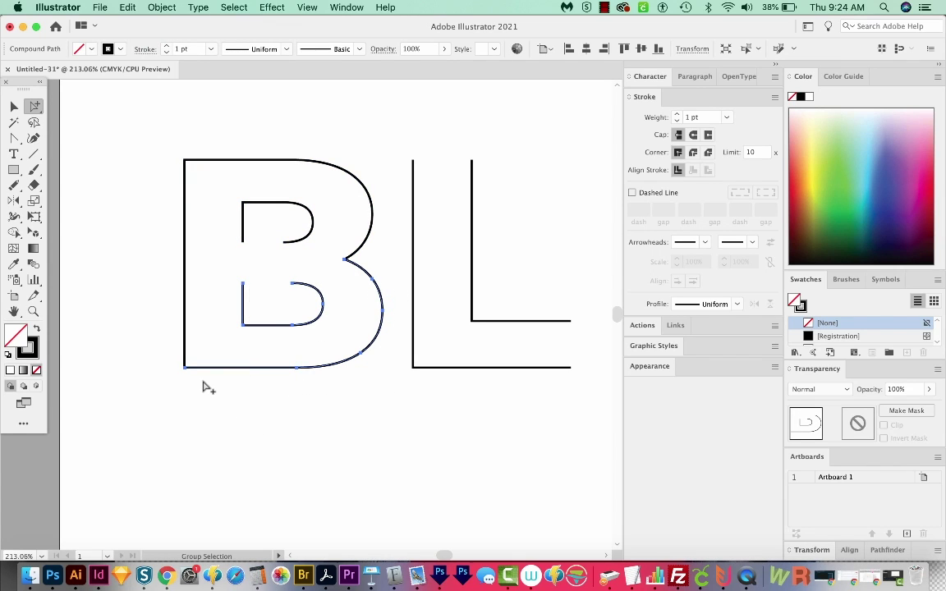
{"action": "key", "text": "shift+Down"}
{"action": "key", "text": "shift+Down"}
{"action": "key", "text": "shift+Down"}
{"action": "key", "text": "shift+Down"}
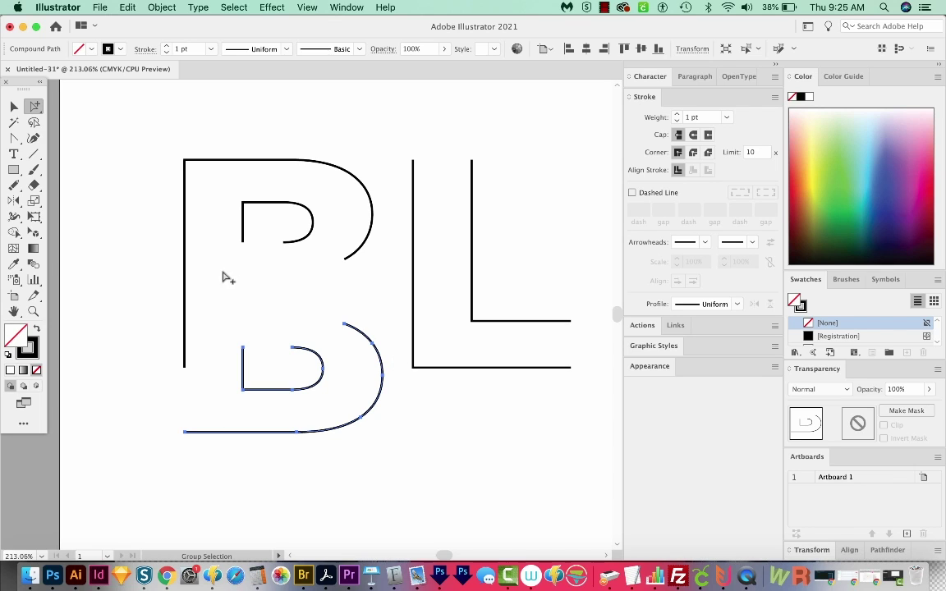
Step: Bring the stem ends of the B's upper outer and inner paths to nearly the same level and blend the two paths
{"action": "left_click", "coordinate": [179, 370]}
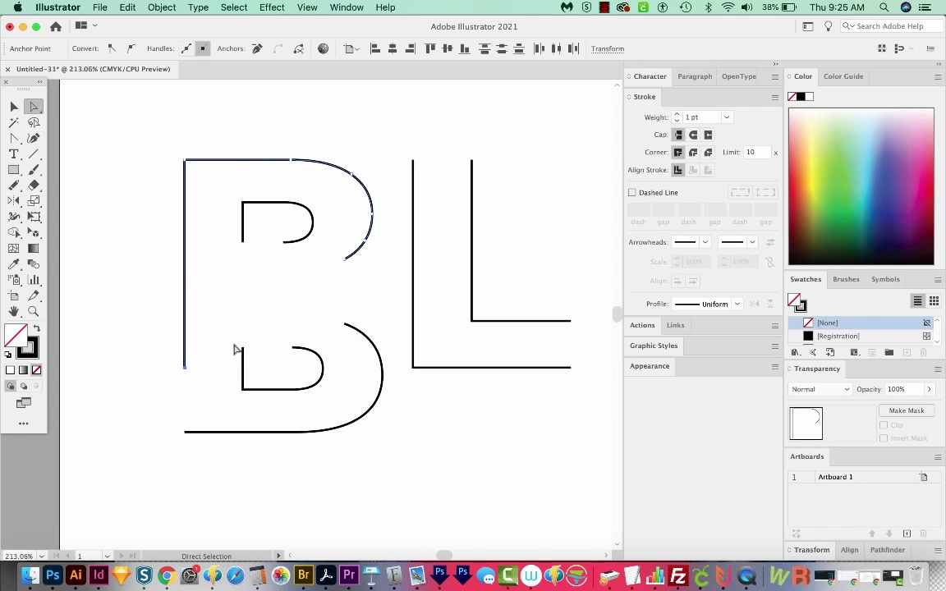
{"action": "left_click_drag", "start_coordinate": [178, 371], "coordinate": [186, 264]}
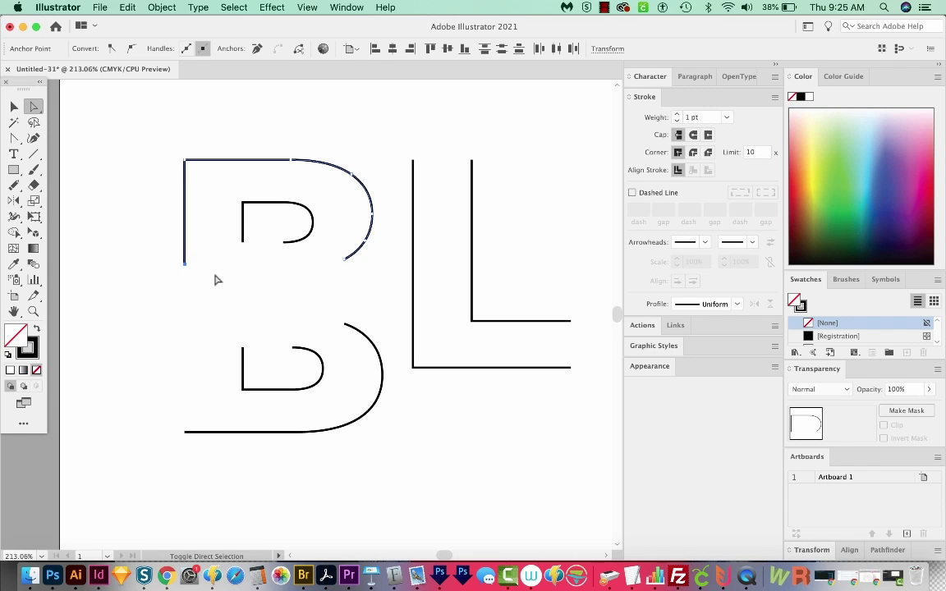
{"action": "left_click", "coordinate": [243, 242]}
{"action": "left_click_drag", "start_coordinate": [242, 242], "coordinate": [245, 262]}
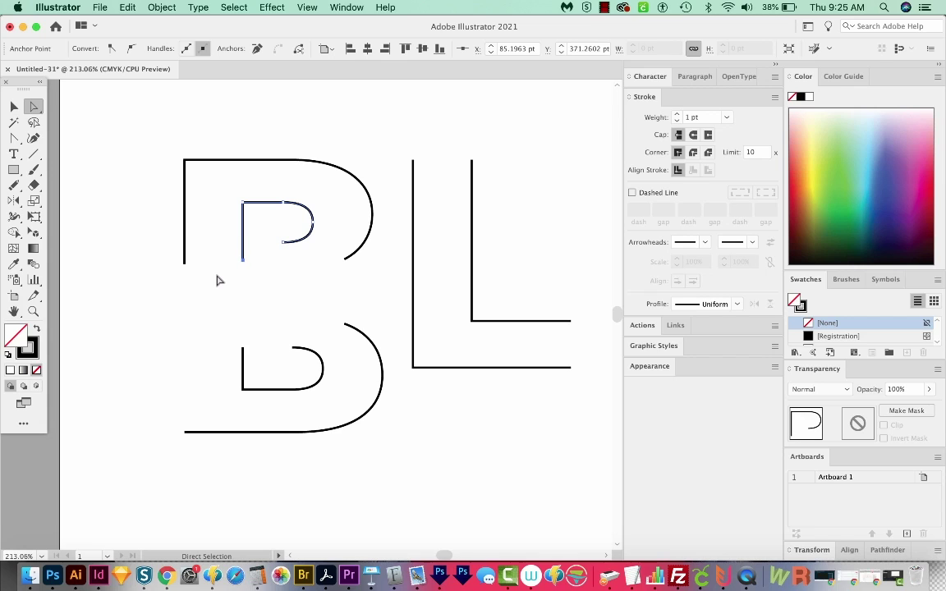
{"action": "left_click_drag", "start_coordinate": [333, 131], "coordinate": [212, 268]}
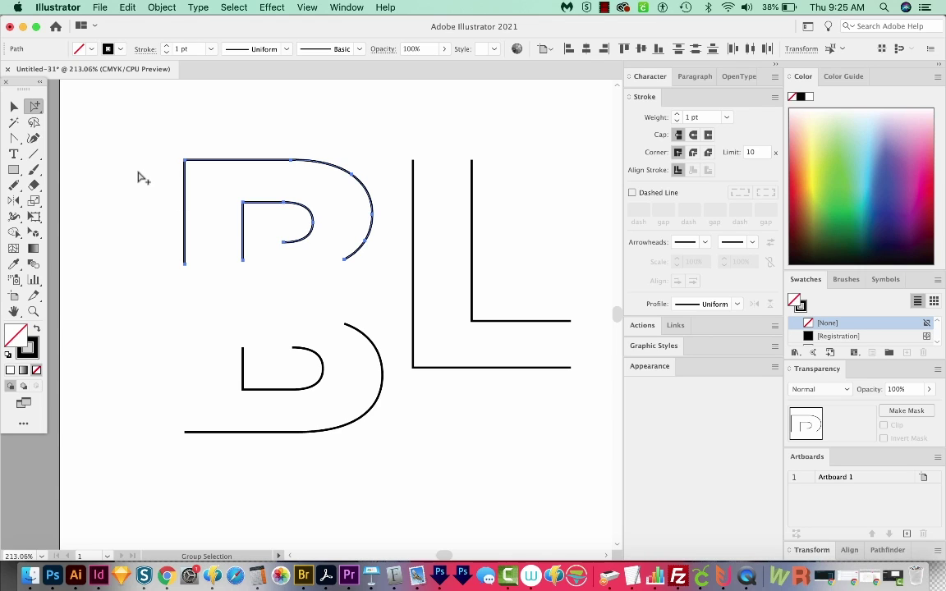
{"action": "key", "text": "super+alt+b"}
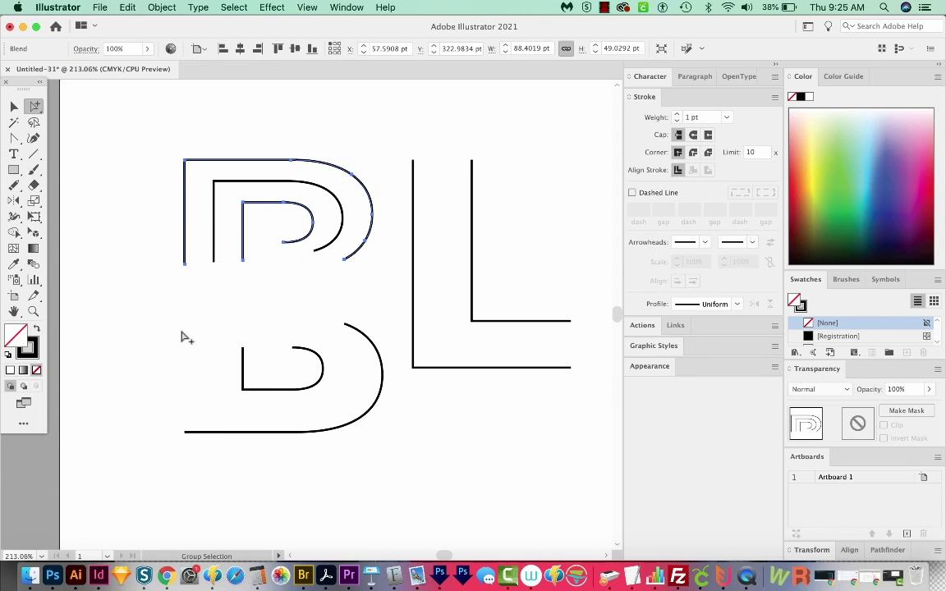
Step: Extend the B's lower outer path with a vertical Pen segment up from its left end, and select both lower paths
{"action": "key", "text": "p"}
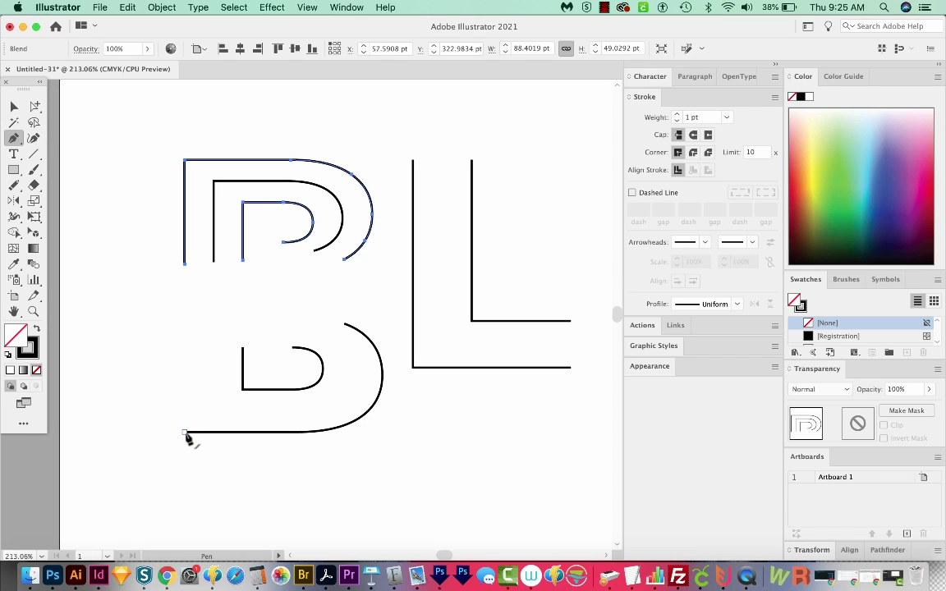
{"action": "left_click", "coordinate": [185, 433]}
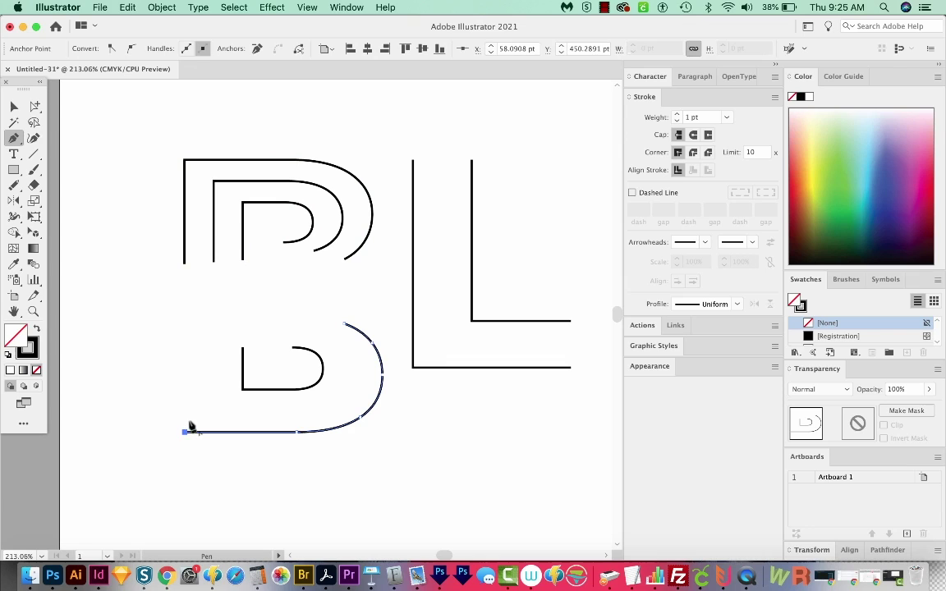
{"action": "left_click", "coordinate": [186, 346]}
{"action": "key", "text": "v"}
{"action": "left_click_drag", "start_coordinate": [316, 458], "coordinate": [267, 375]}
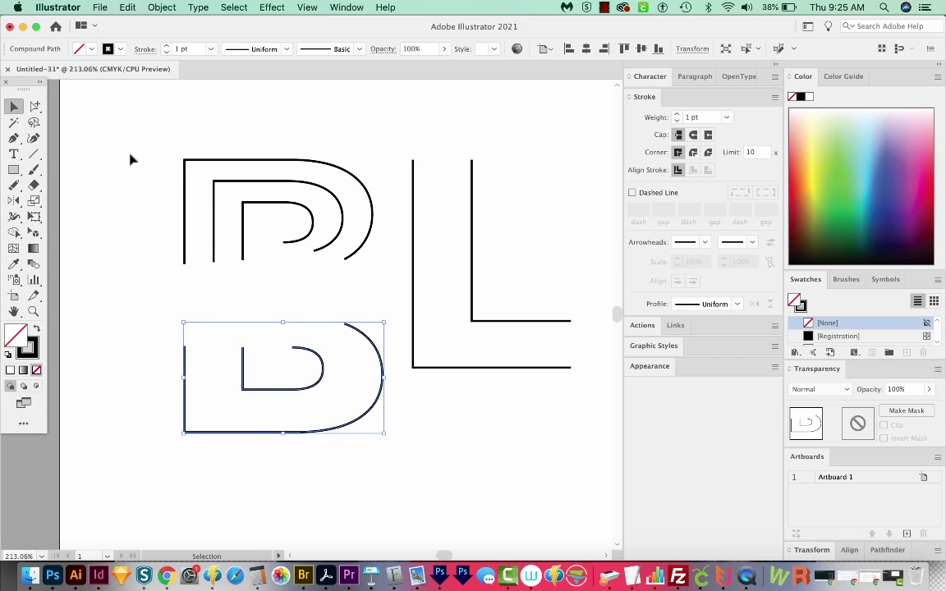
Step: Release the compound path of the B's lower half and blend its outer and counter paths
{"action": "left_click", "coordinate": [149, 7]}
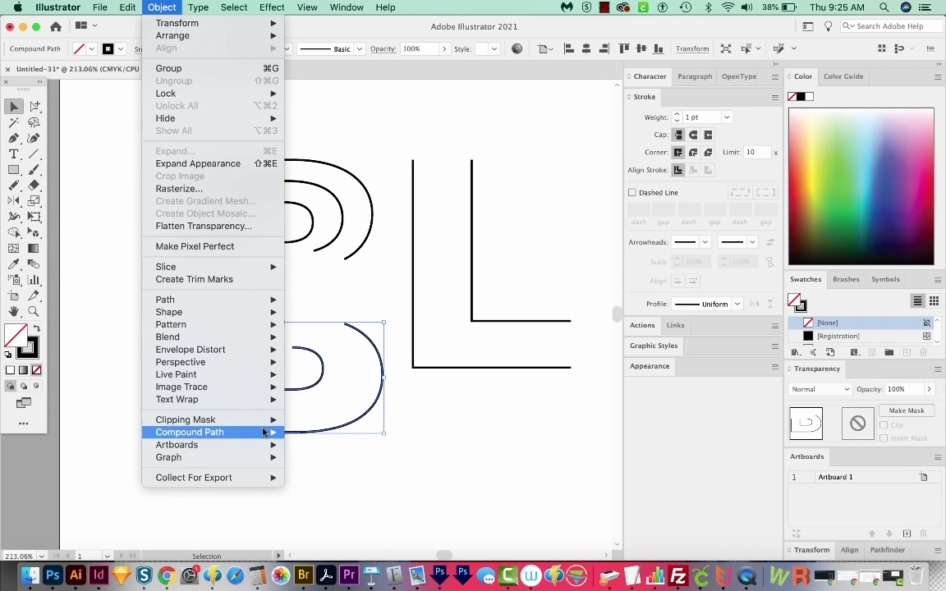
{"action": "mouse_move", "coordinate": [263, 432]}
{"action": "left_click", "coordinate": [340, 445]}
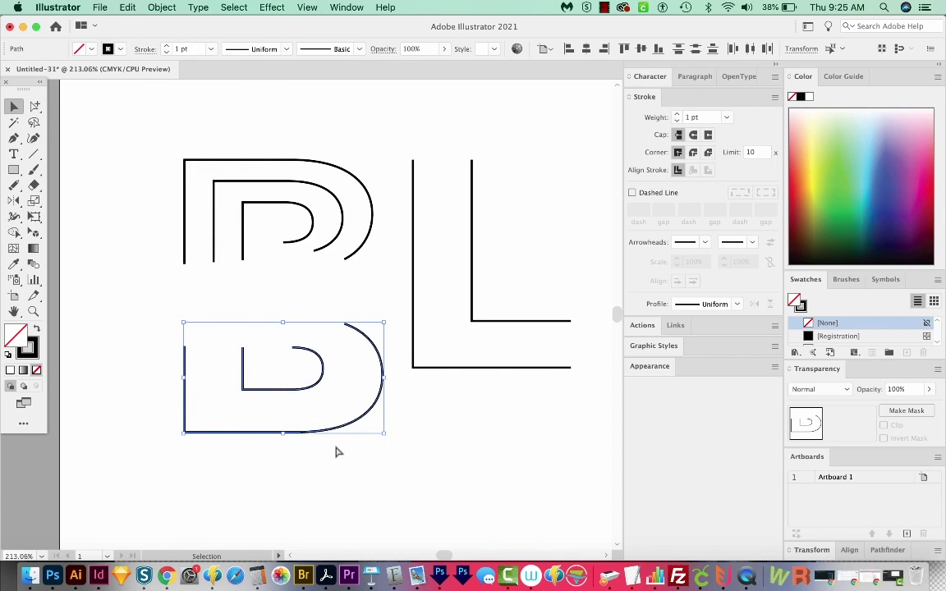
{"action": "key", "text": "alt+super+b"}
{"action": "left_click_drag", "start_coordinate": [297, 469], "coordinate": [291, 479]}
Step: Expand the blends of the B's upper and lower halves with Object, Fill and Stroke included
{"action": "left_click_drag", "start_coordinate": [335, 135], "coordinate": [163, 456]}
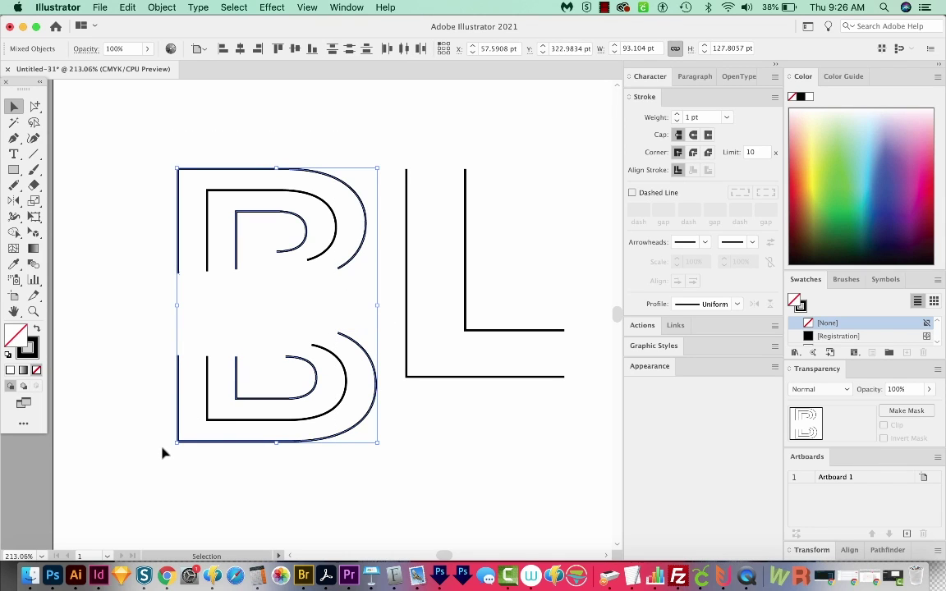
{"action": "key", "text": "alt+super+e"}
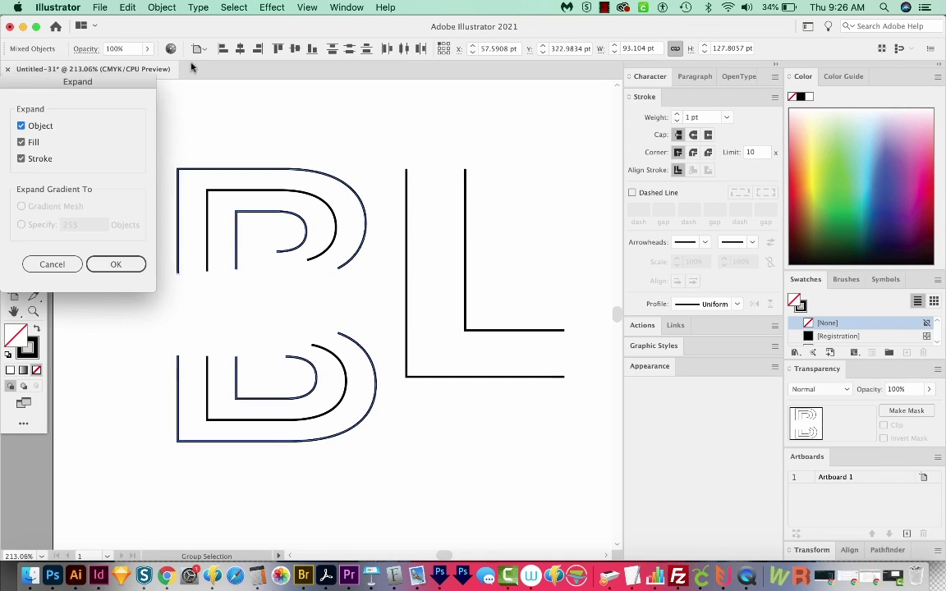
{"action": "left_click", "coordinate": [111, 263]}
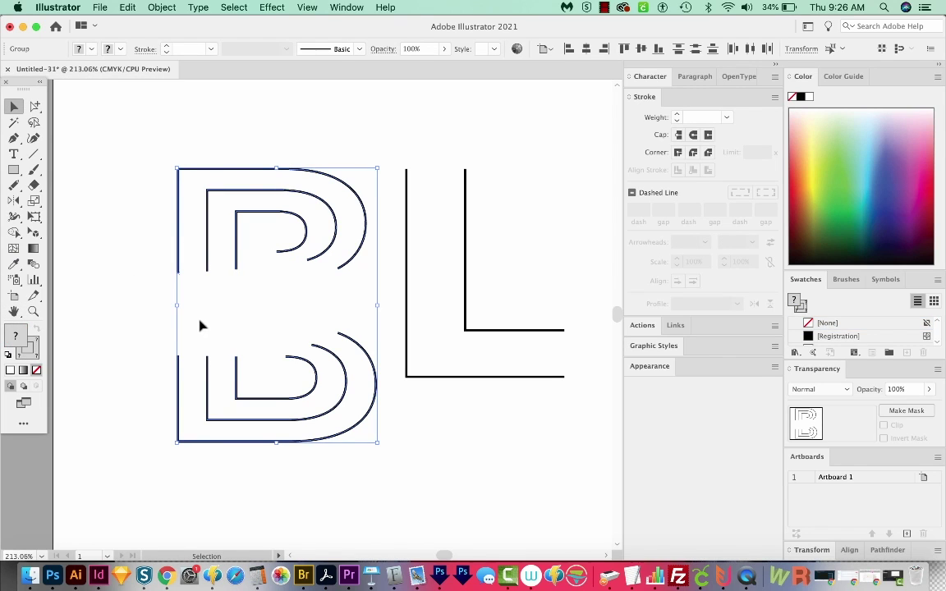
{"action": "left_click", "coordinate": [300, 314]}
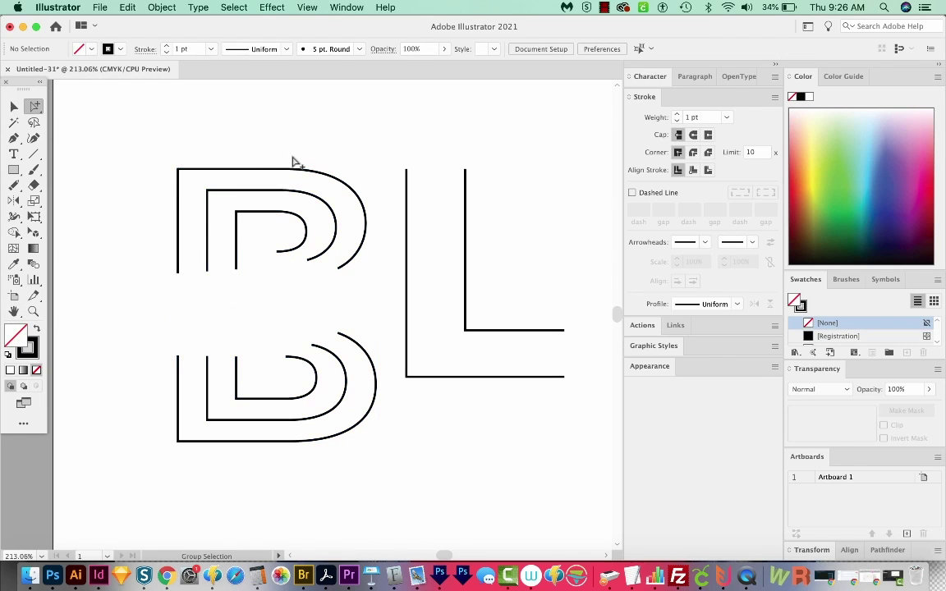
Step: Move the B's expanded lower half straight up until its outer curve meets the upper half
{"action": "left_click_drag", "start_coordinate": [349, 308], "coordinate": [170, 466]}
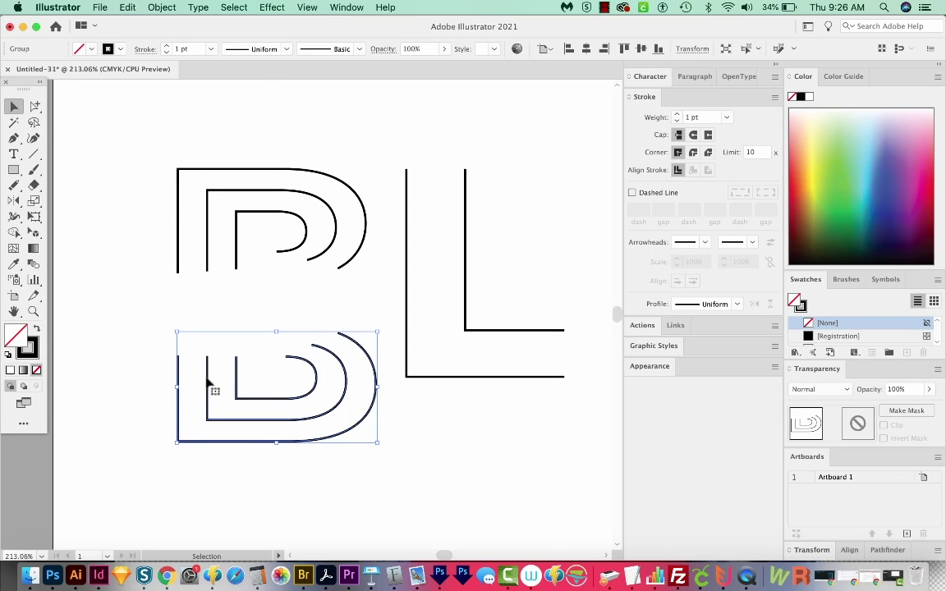
{"action": "key", "text": "shift+Up"}
{"action": "key", "text": "shift+Up"}
{"action": "key", "text": "shift+Up"}
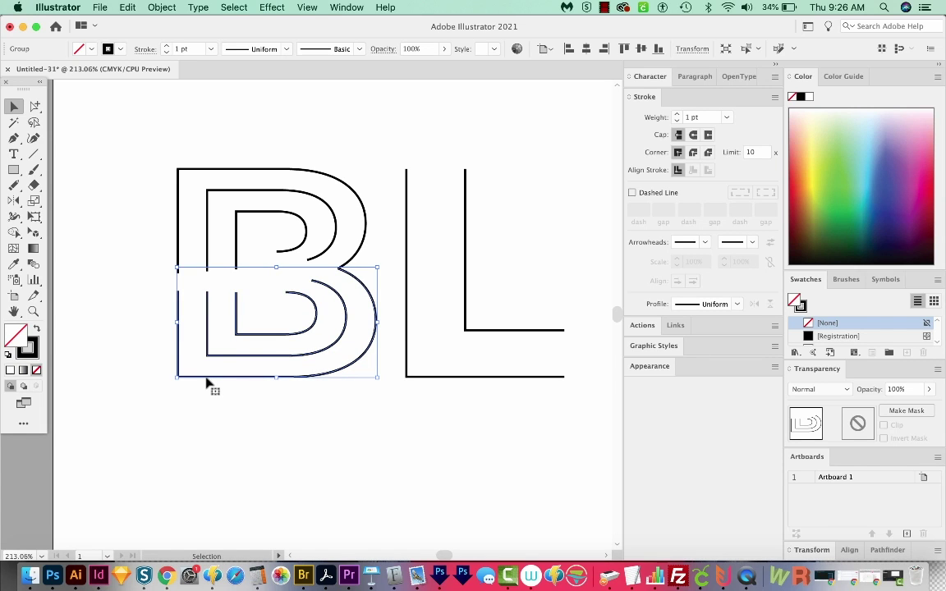
Step: Delete the outer and inner paths of both B halves, including the leftover stem line, keeping only the centre paths
{"action": "left_click_drag", "start_coordinate": [152, 375], "coordinate": [144, 396]}
{"action": "key", "text": "a"}
{"action": "left_click_drag", "start_coordinate": [341, 179], "coordinate": [326, 200]}
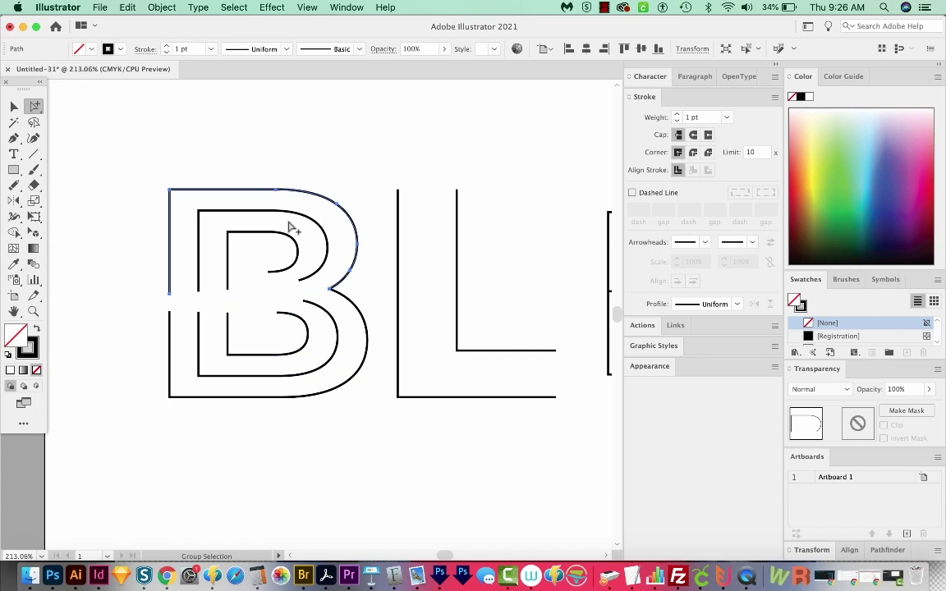
{"action": "left_click", "coordinate": [245, 231], "text": "shift"}
{"action": "left_click_drag", "start_coordinate": [364, 334], "coordinate": [300, 335]}
{"action": "key", "text": "Delete"}
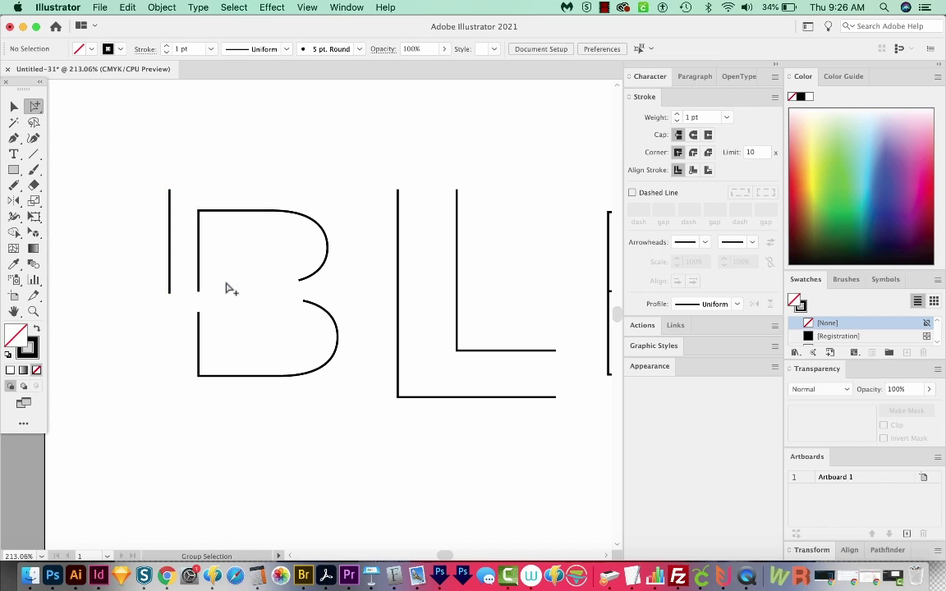
{"action": "left_click_drag", "start_coordinate": [184, 251], "coordinate": [162, 271]}
{"action": "key", "text": "Delete"}
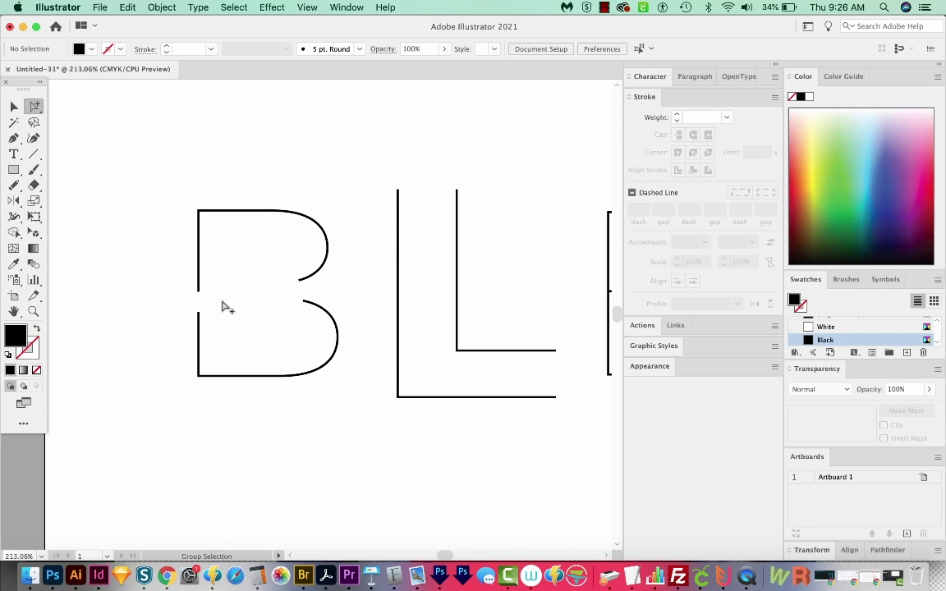
Step: Join the B's two centre paths at the stem and add a horizontal Pen crossbar between the stem and the bowls
{"action": "key", "text": "a"}
{"action": "left_click_drag", "start_coordinate": [214, 280], "coordinate": [175, 330]}
{"action": "key", "text": "super+j"}
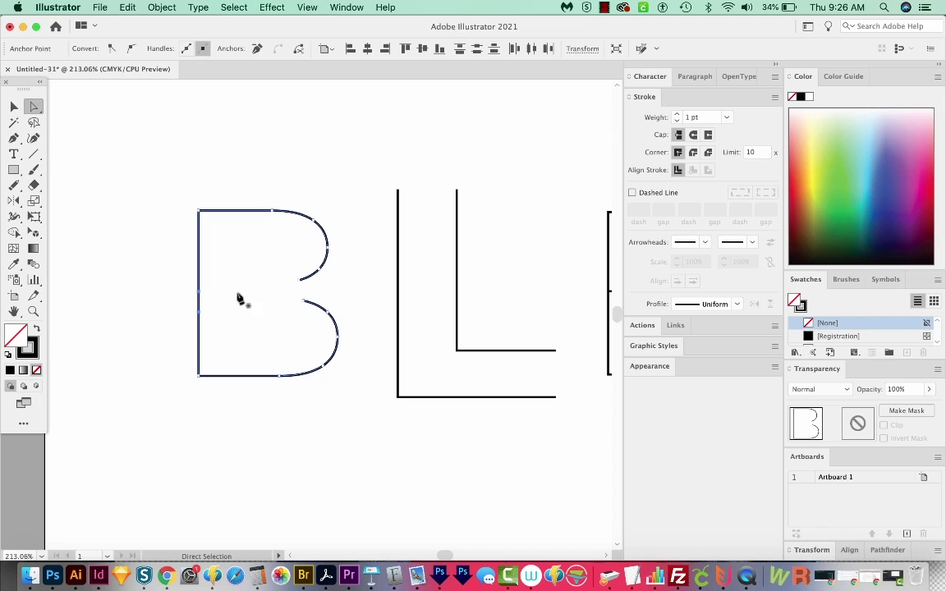
{"action": "key", "text": "p"}
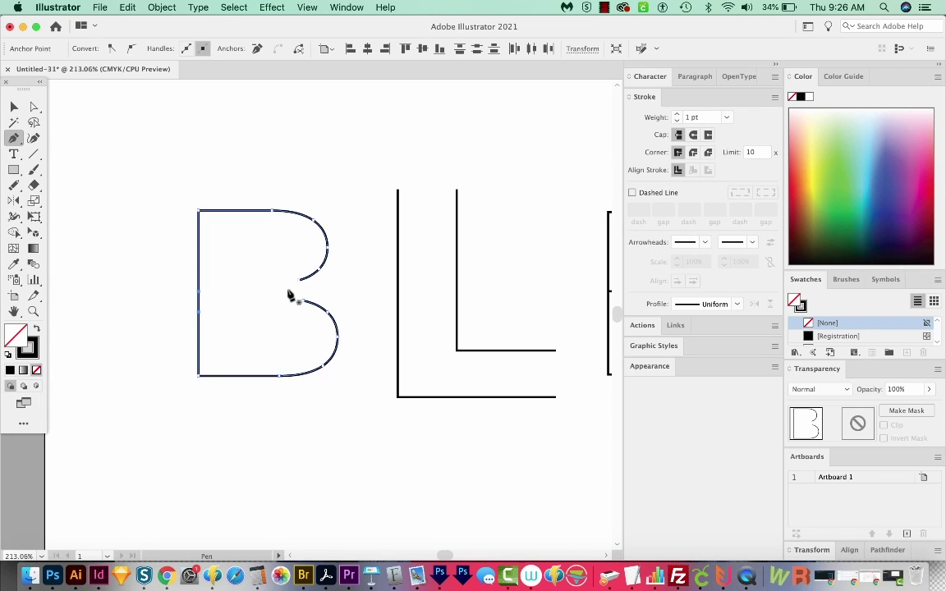
{"action": "left_click", "coordinate": [287, 289]}
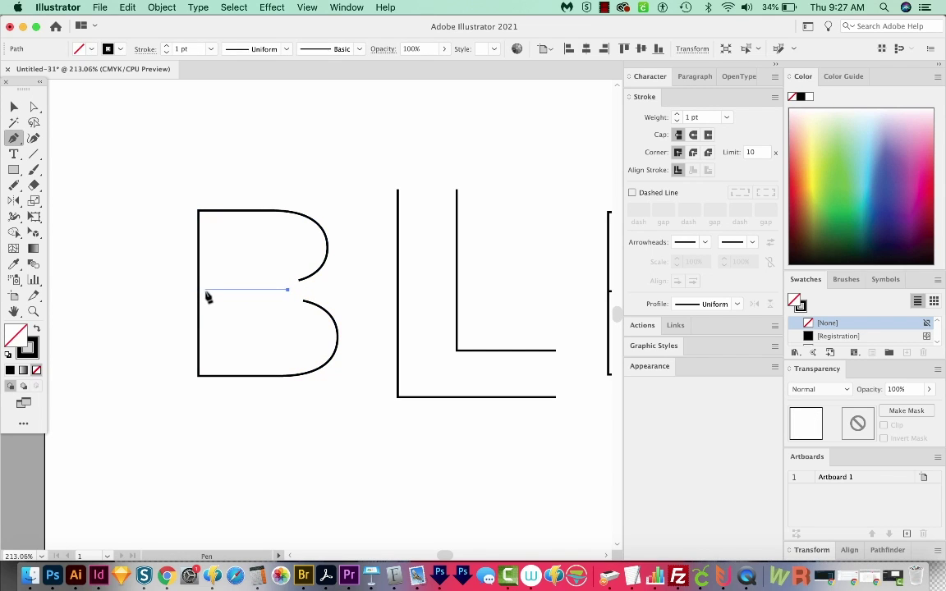
{"action": "left_click", "coordinate": [206, 289]}
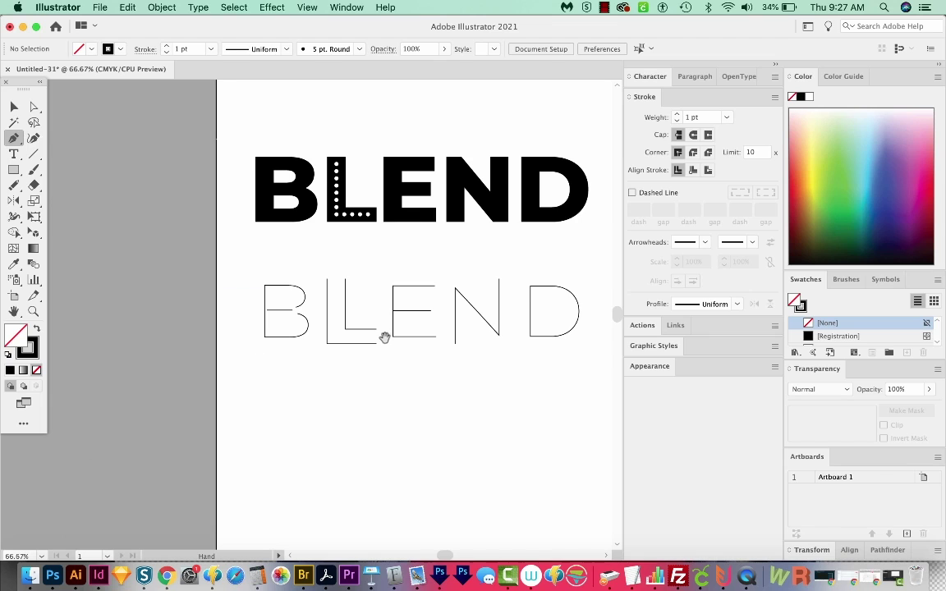
Step: Delete the two thin L paths from the lower row of letter outlines
{"action": "left_click_drag", "start_coordinate": [380, 370], "coordinate": [342, 380]}
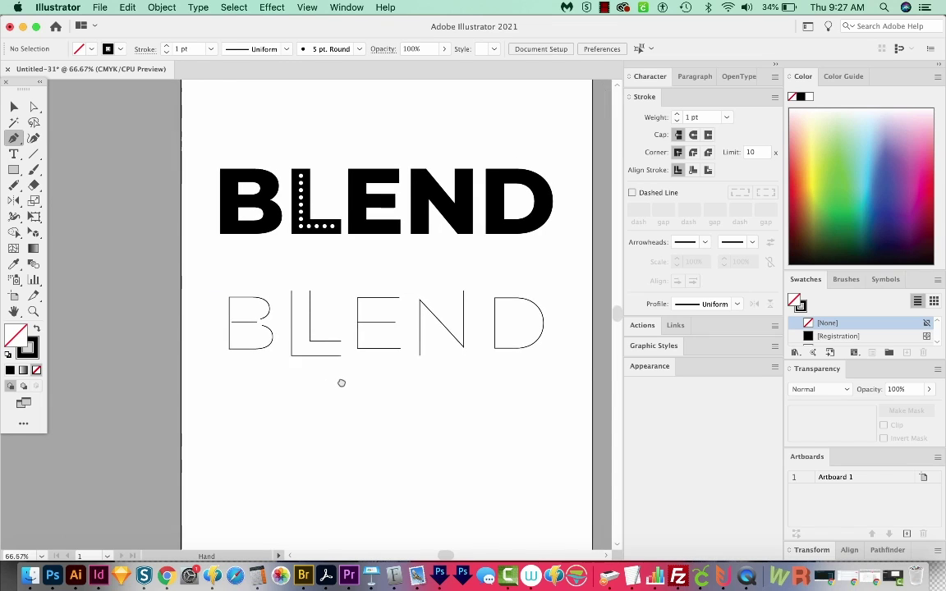
{"action": "key", "text": "v"}
{"action": "left_click", "coordinate": [336, 353]}
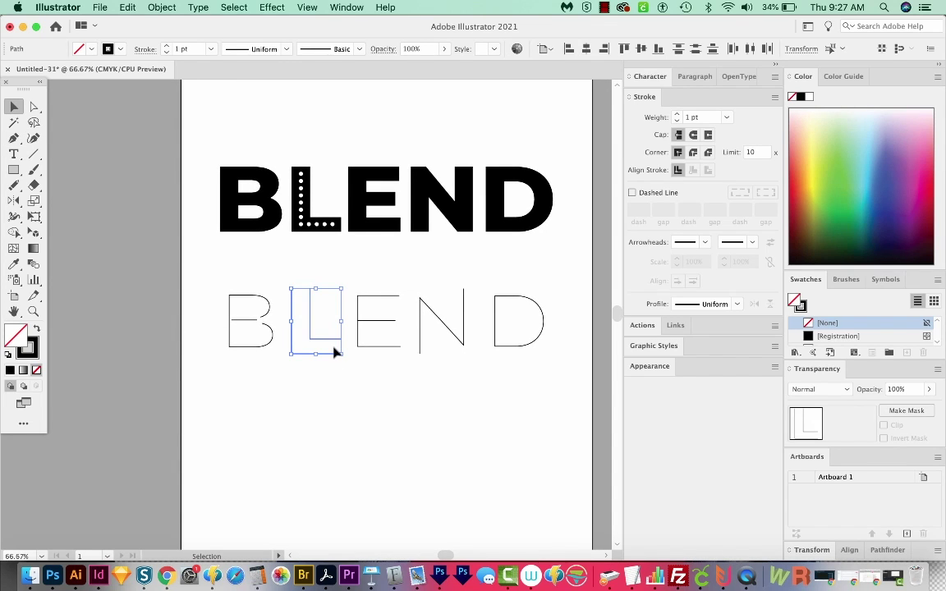
{"action": "key", "text": "Delete"}
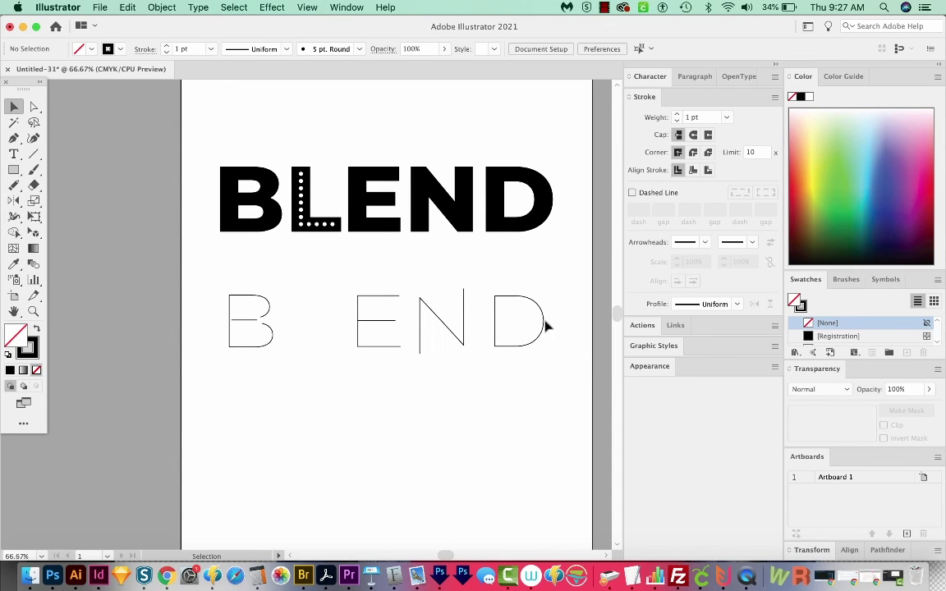
Step: Group the B, E, N and D centre paths and position the group over the solid BLEND lettering
{"action": "left_click_drag", "start_coordinate": [566, 271], "coordinate": [205, 396]}
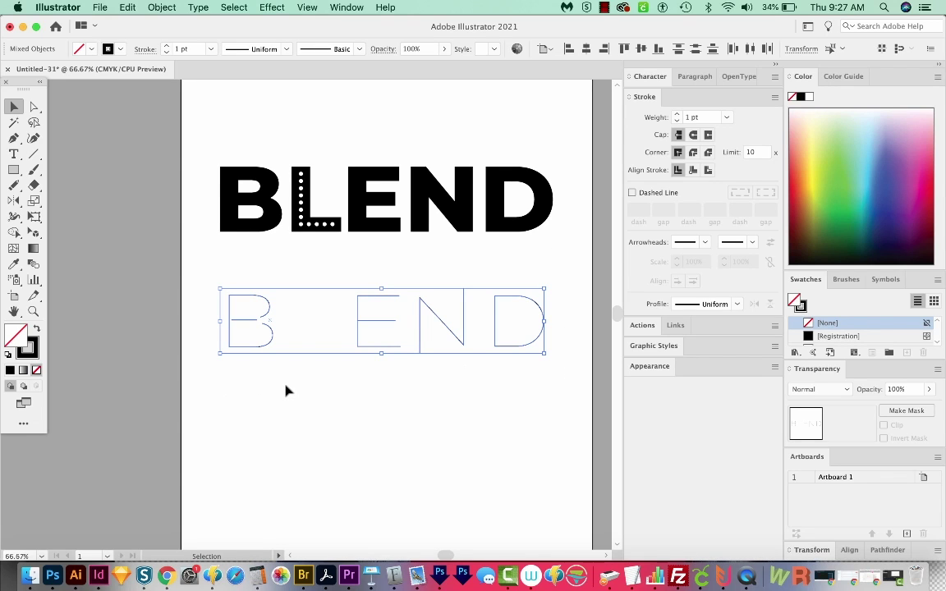
{"action": "key", "text": "super+g"}
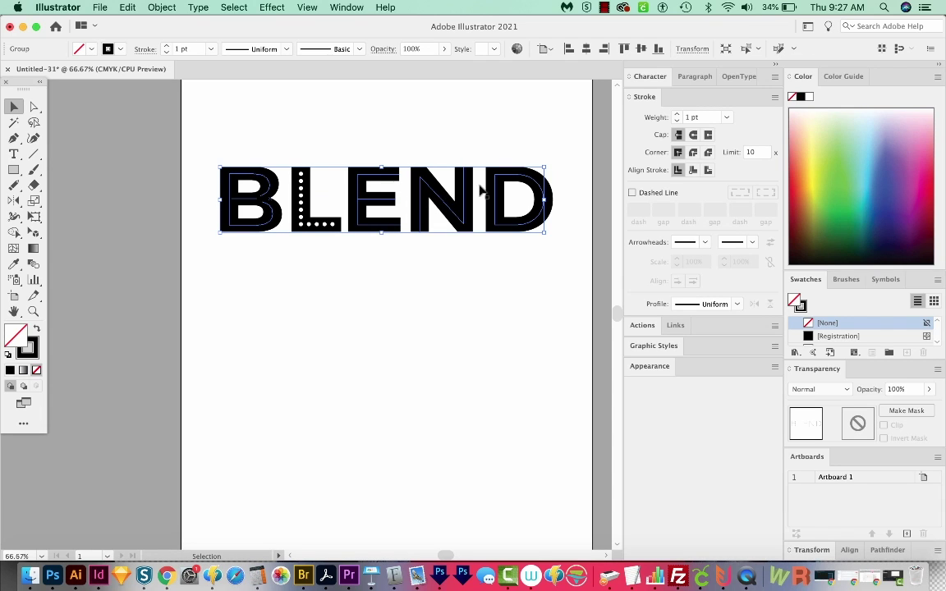
Step: Apply the L's white dotted stroke to the grouped centre paths with the Eyedropper
{"action": "key", "text": "z"}
{"action": "left_click", "coordinate": [456, 194]}
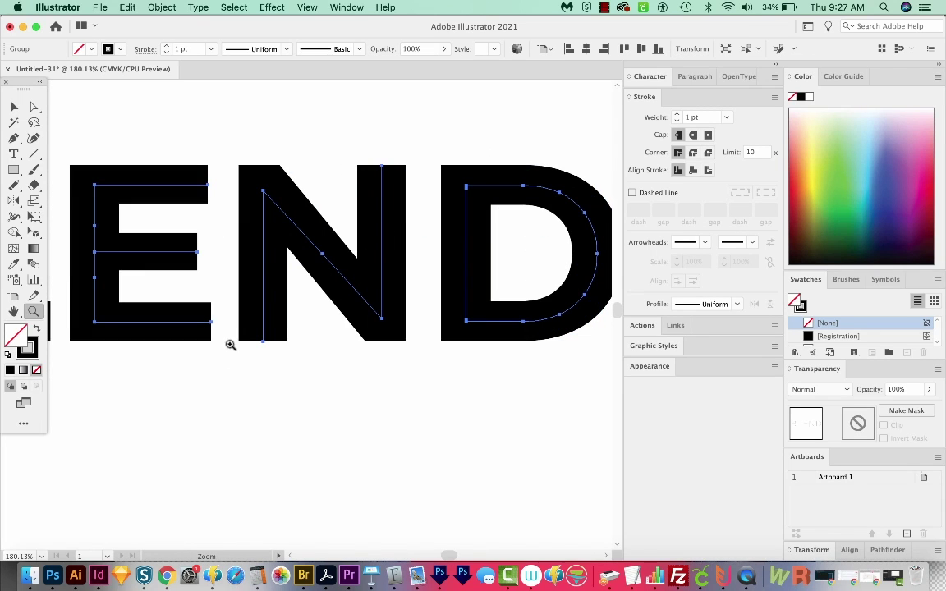
{"action": "key", "text": "space"}
{"action": "left_click_drag", "start_coordinate": [212, 290], "coordinate": [248, 314]}
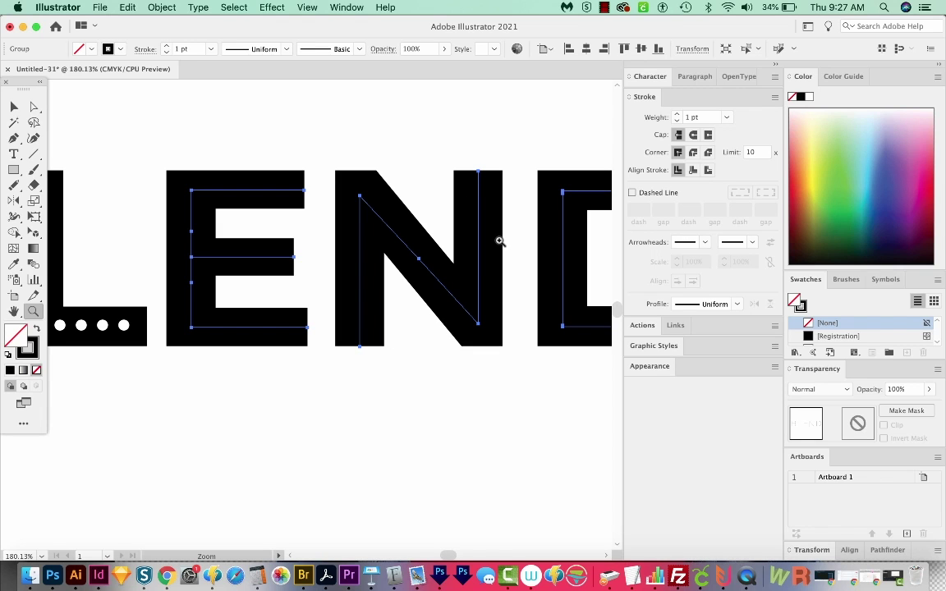
{"action": "left_click_drag", "start_coordinate": [52, 304], "coordinate": [209, 299]}
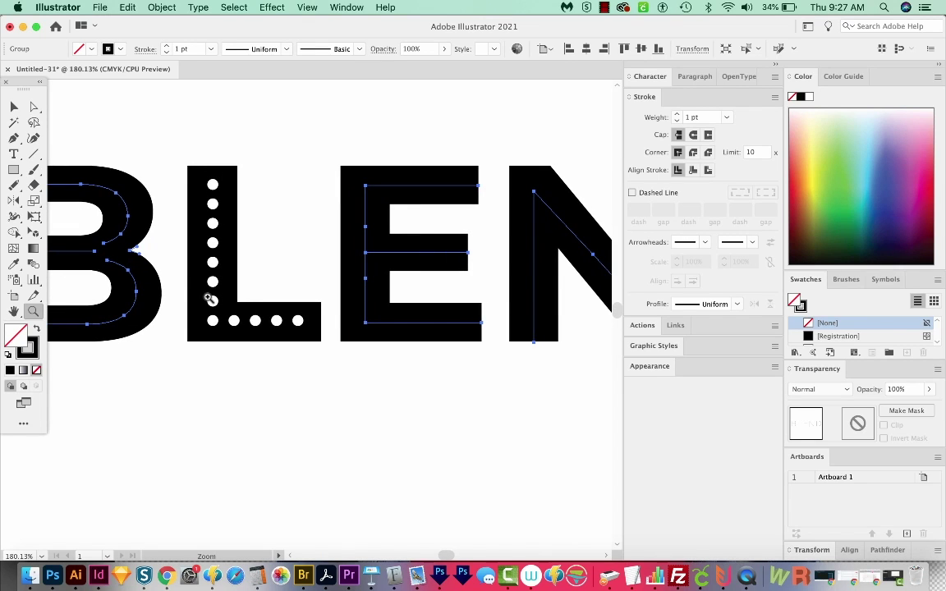
{"action": "key", "text": "i"}
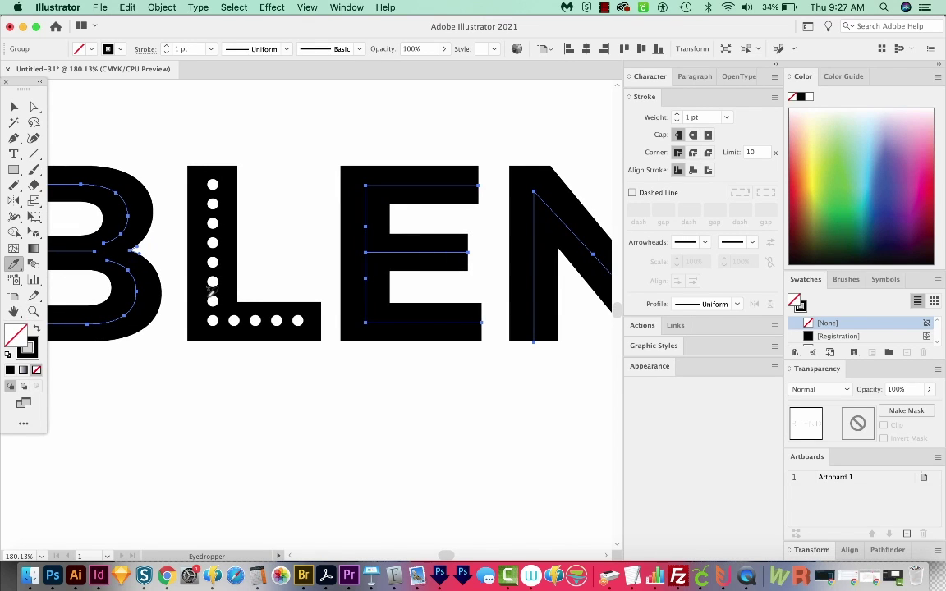
{"action": "left_click", "coordinate": [212, 240]}
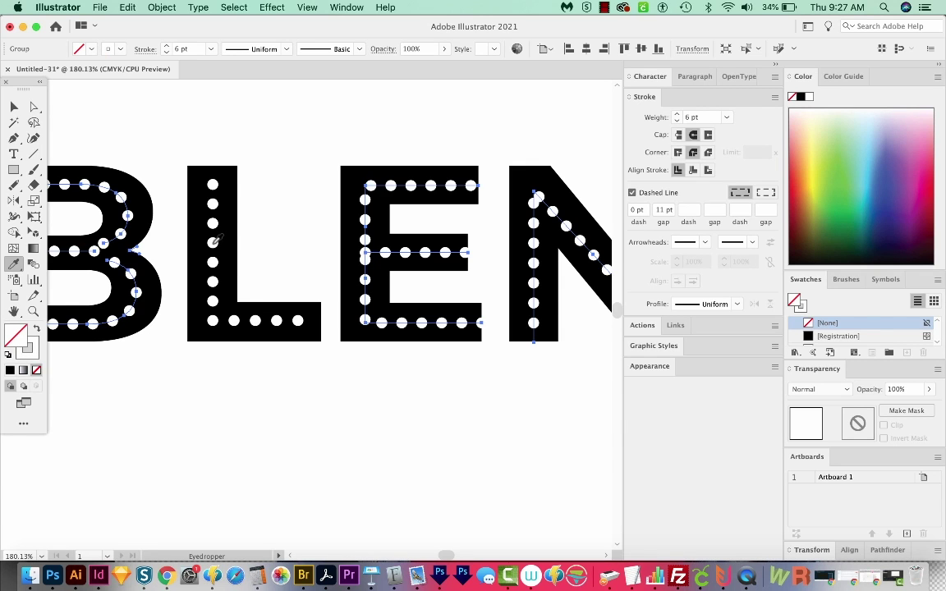
Step: Set the grouped paths' dashes to align to corners and path ends, adjusting the lengths to fit
{"action": "key", "text": "v"}
{"action": "key", "text": "super+minus"}
{"action": "key", "text": "super+minus"}
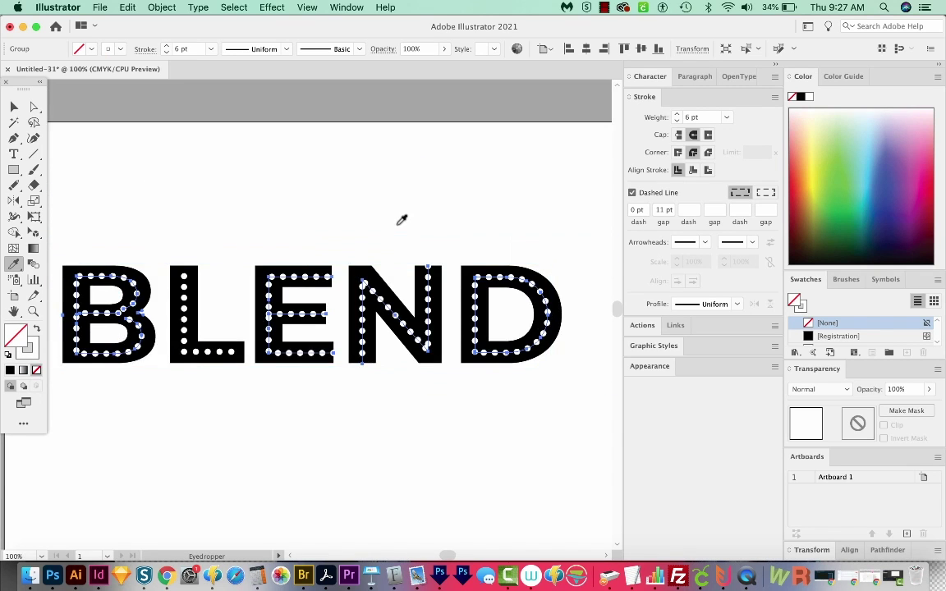
{"action": "left_click_drag", "start_coordinate": [402, 218], "coordinate": [454, 196]}
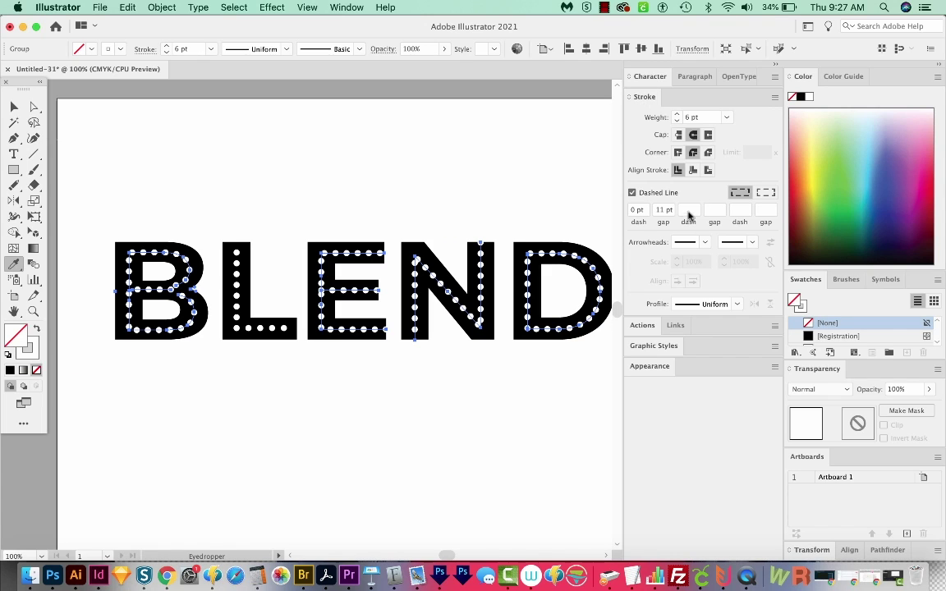
{"action": "left_click", "coordinate": [763, 194]}
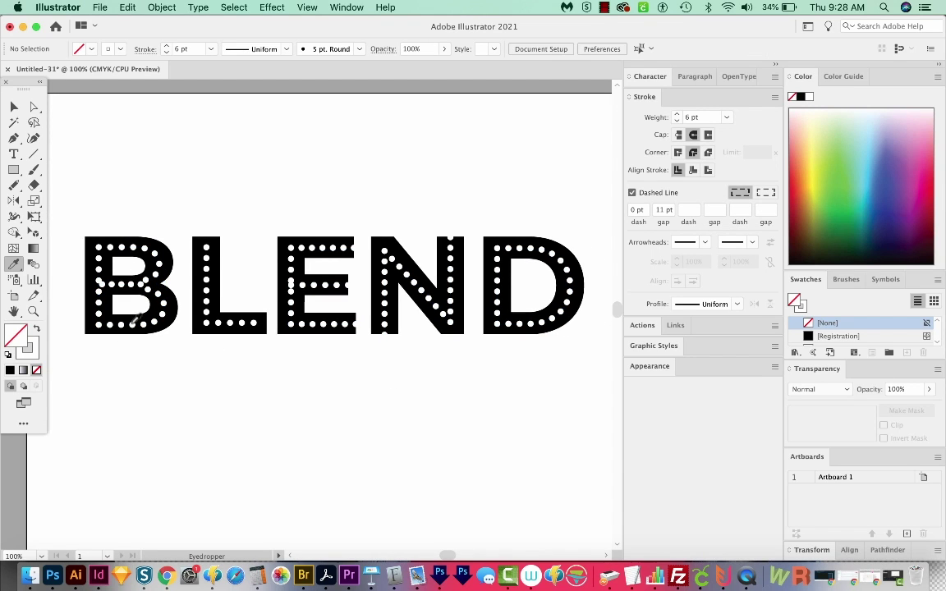
Step: Shorten the B's dotted crossbar at both ends so its dots clear the stem and the bowls
{"action": "key", "text": "z"}
{"action": "left_click_drag", "start_coordinate": [204, 204], "coordinate": [81, 376]}
{"action": "key", "text": "a"}
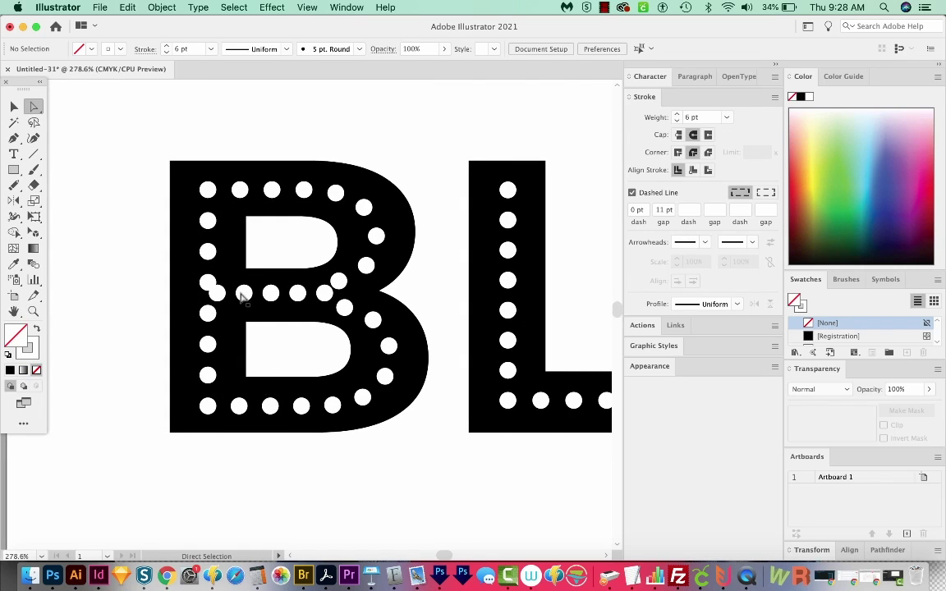
{"action": "left_click", "coordinate": [217, 293]}
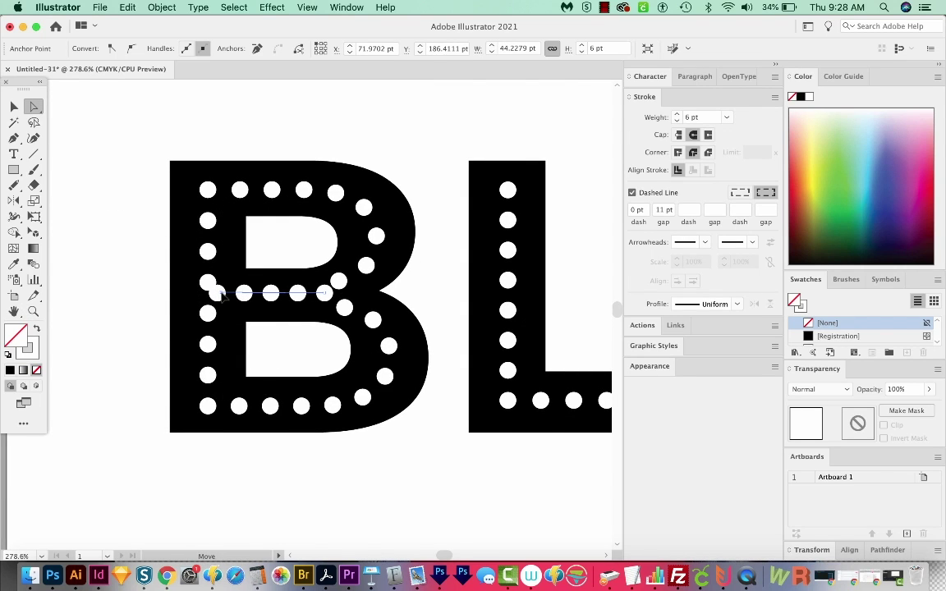
{"action": "left_click_drag", "start_coordinate": [218, 293], "coordinate": [228, 293]}
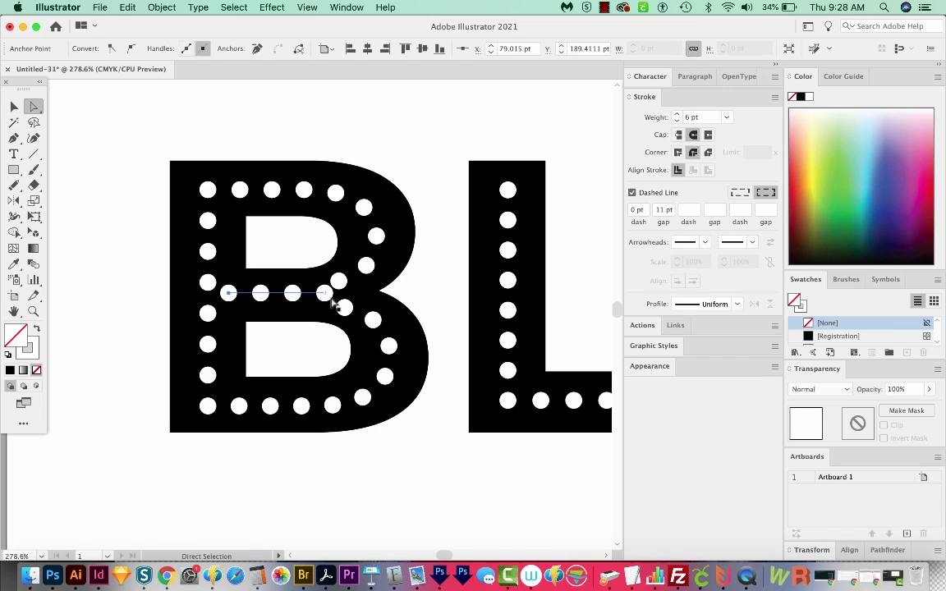
{"action": "left_click_drag", "start_coordinate": [325, 293], "coordinate": [317, 295]}
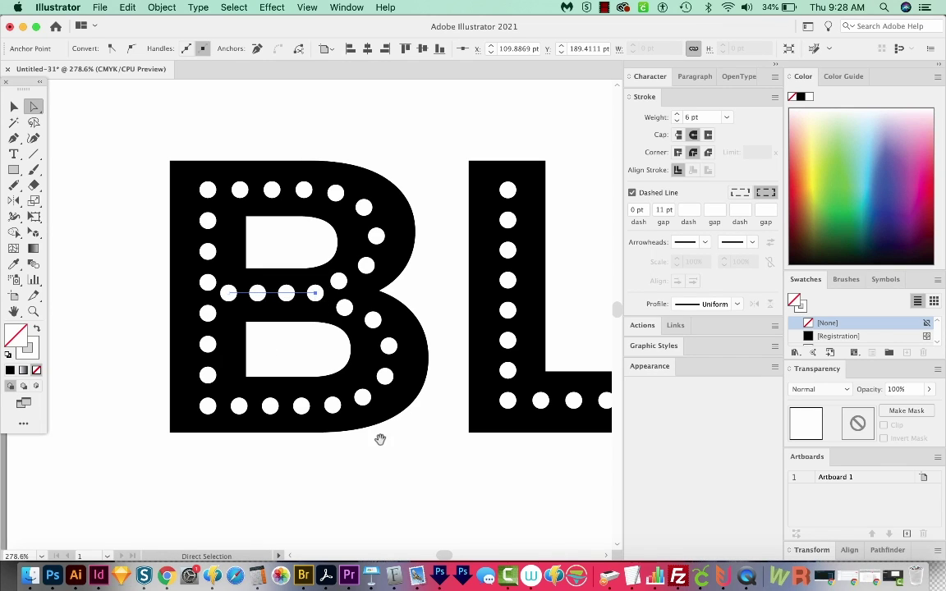
Step: Move the stem end of the E's dotted middle bar inward, clear of the stem dots, and deselect everything
{"action": "left_click_drag", "start_coordinate": [359, 457], "coordinate": [318, 443]}
{"action": "left_click_drag", "start_coordinate": [454, 503], "coordinate": [8, 479]}
{"action": "left_click_drag", "start_coordinate": [255, 260], "coordinate": [284, 263]}
{"action": "left_click", "coordinate": [467, 143]}
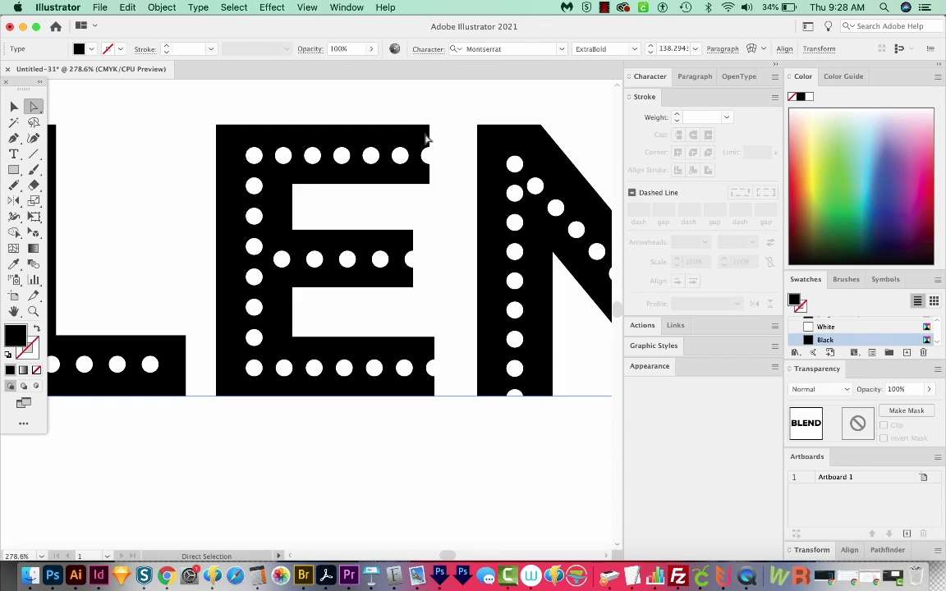
{"action": "key", "text": "super+shift+a"}
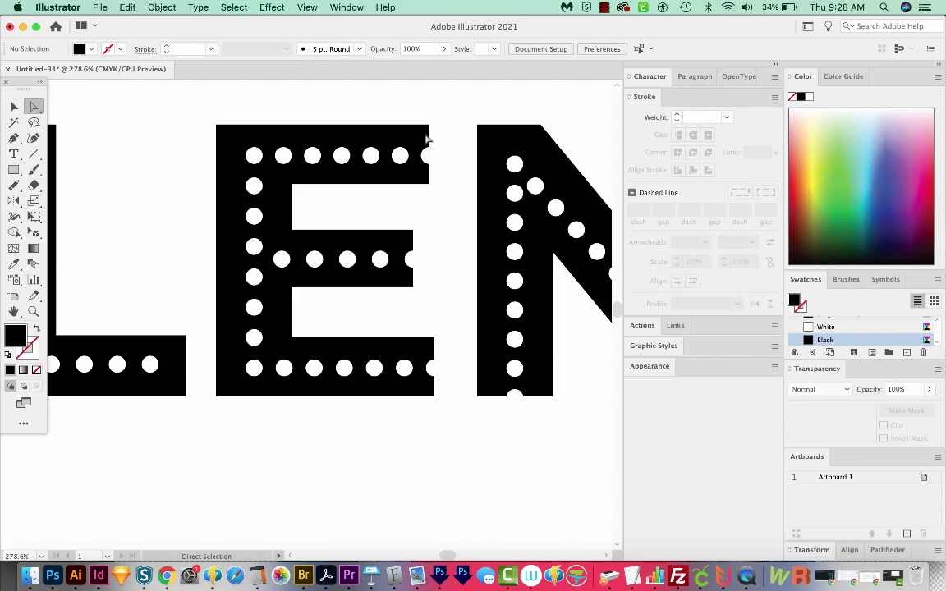
{"action": "scroll", "coordinate": [444, 283], "scroll_direction": "right", "scroll_amount": 2}
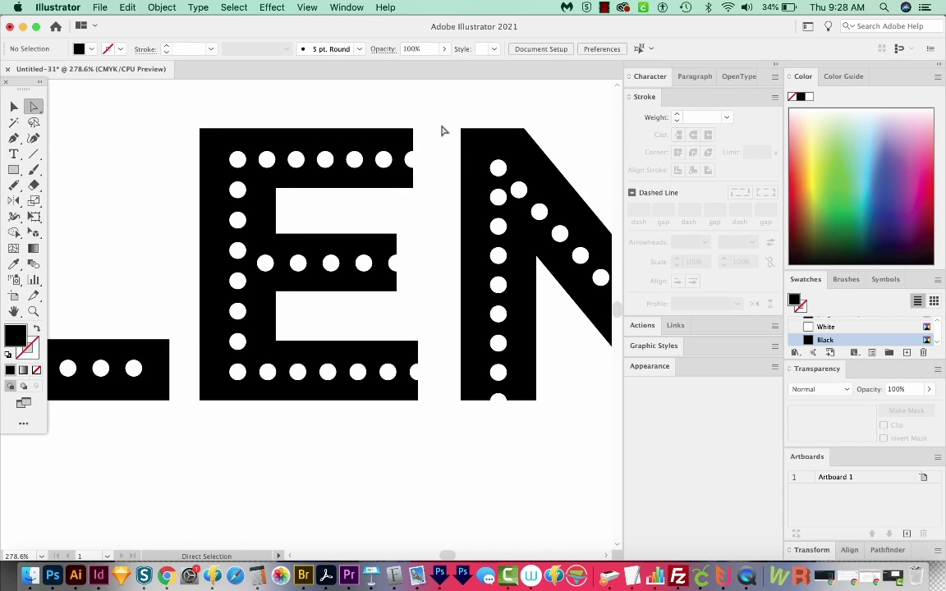
Step: Move the open ends of the E's three dotted arms inward so no dots are cut off at the letter's edge
{"action": "mouse_move", "coordinate": [445, 102]}
{"action": "left_mouse_down"}
{"action": "mouse_move", "coordinate": [381, 274]}
{"action": "mouse_move", "coordinate": [342, 440]}
{"action": "left_mouse_up"}
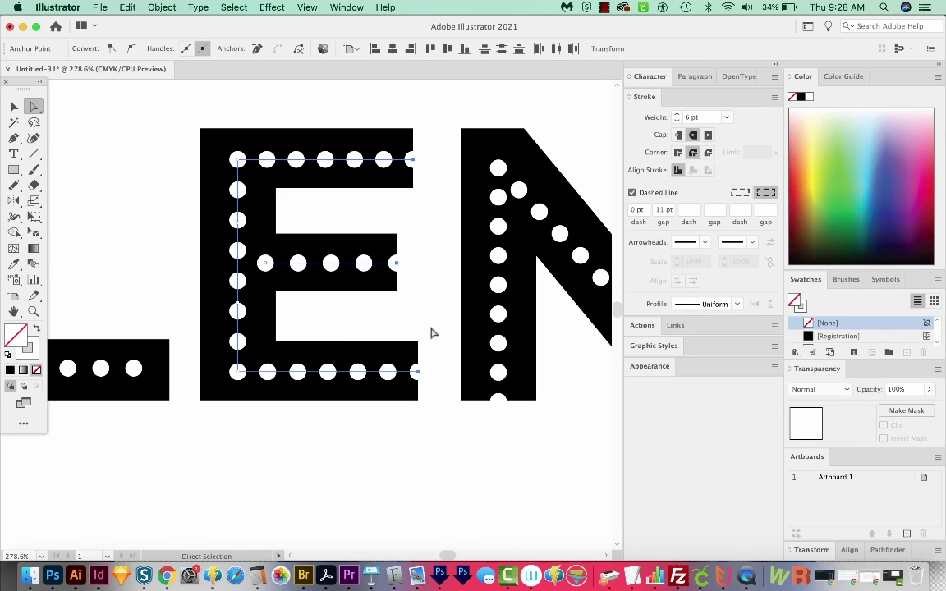
{"action": "key", "text": "shift+Left"}
{"action": "key", "text": "Left"}
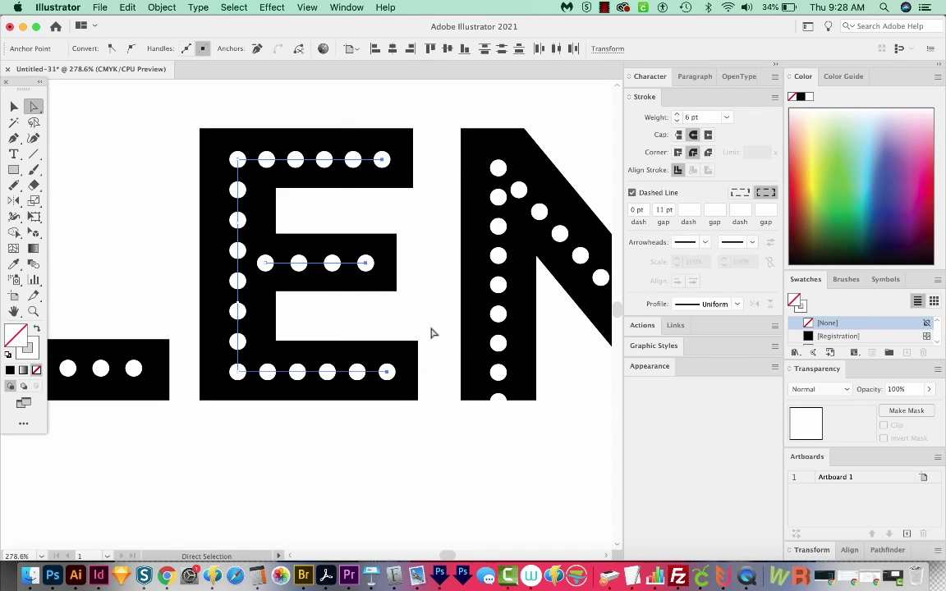
Step: Shorten the N's dotted stems by moving the right stem's upper end down and the left stem's lower end up, and deselect everything
{"action": "key", "text": "super+1"}
{"action": "left_click", "coordinate": [415, 288]}
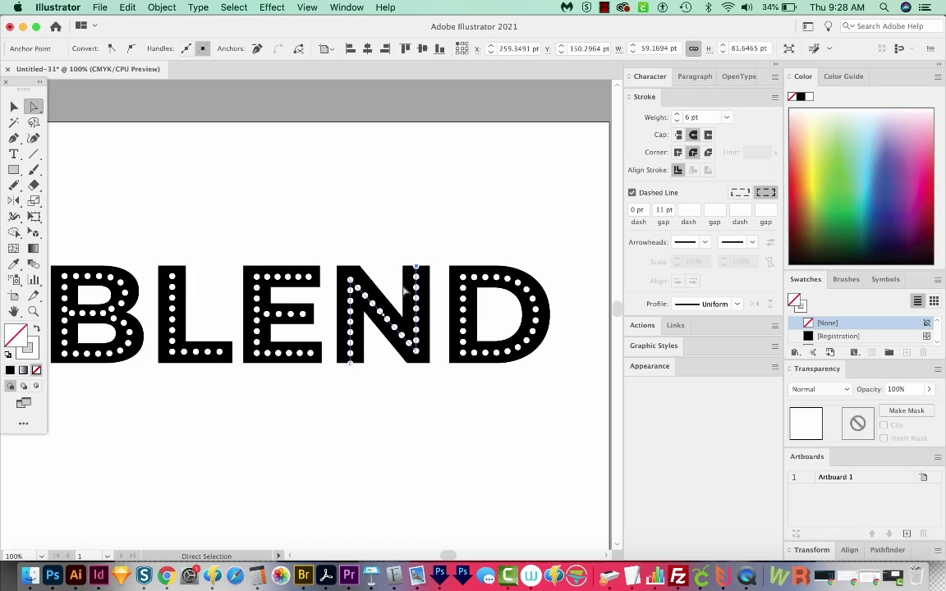
{"action": "key", "text": "shift+Down"}
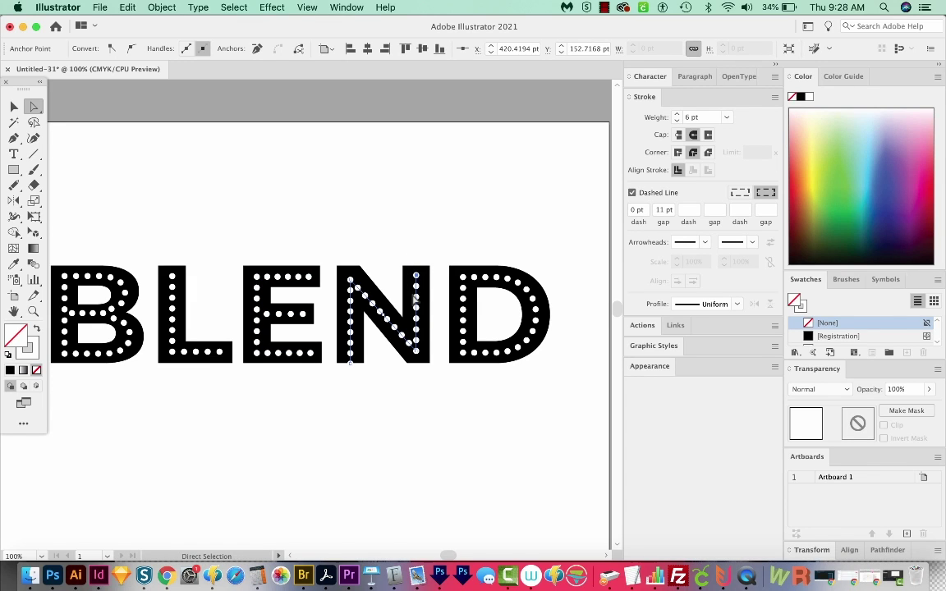
{"action": "left_click", "coordinate": [380, 384]}
{"action": "left_click_drag", "start_coordinate": [369, 384], "coordinate": [332, 360]}
{"action": "key", "text": "shift+Up"}
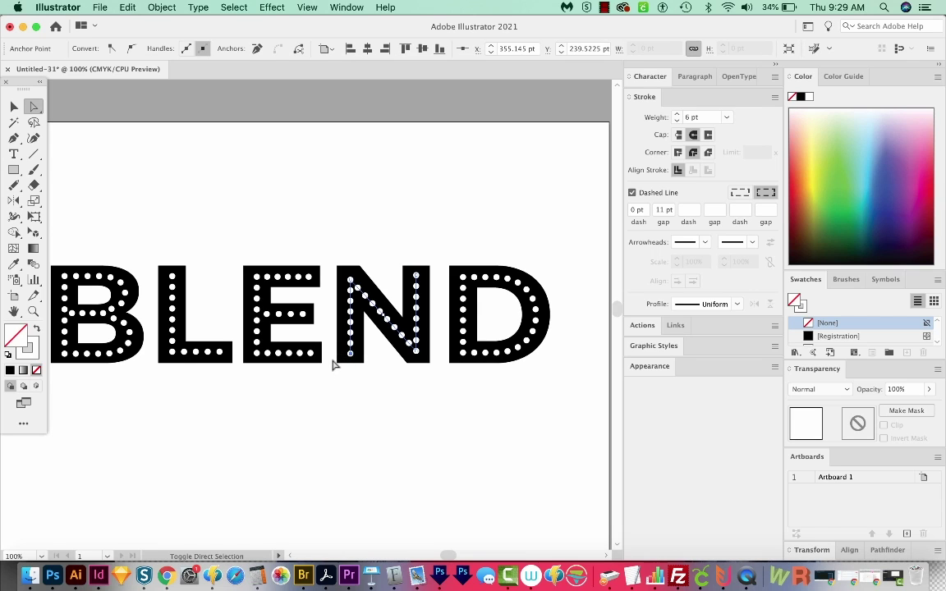
{"action": "key", "text": "shift+Down"}
{"action": "left_click", "coordinate": [375, 414]}
{"action": "left_click_drag", "start_coordinate": [375, 414], "coordinate": [405, 395]}
{"action": "key", "text": "v"}
{"action": "left_click_drag", "start_coordinate": [454, 426], "coordinate": [449, 426]}
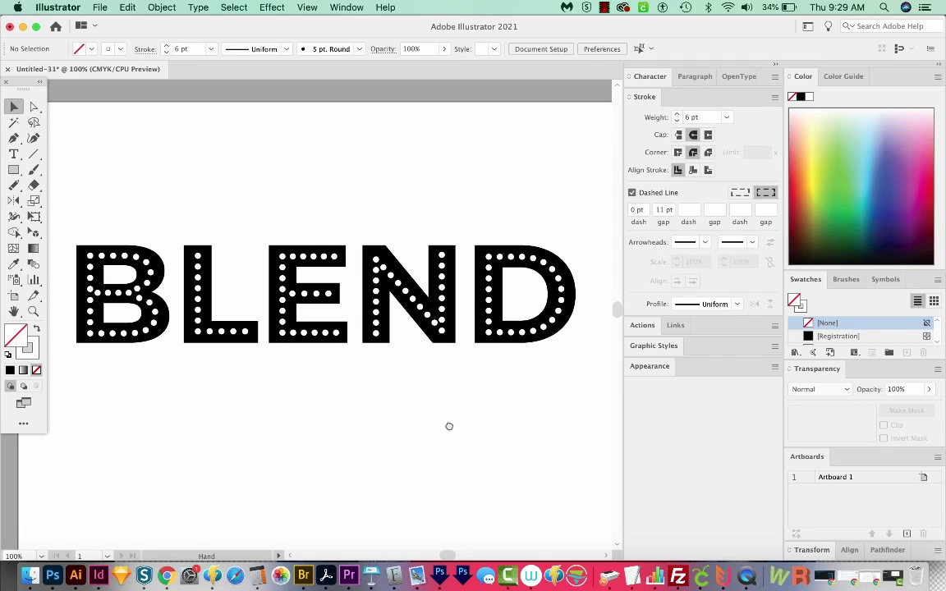
Step: With all the dotted centre paths selected, detach and enlarge the Brushes panel and hide its art brushes
{"action": "key", "text": "super+a"}
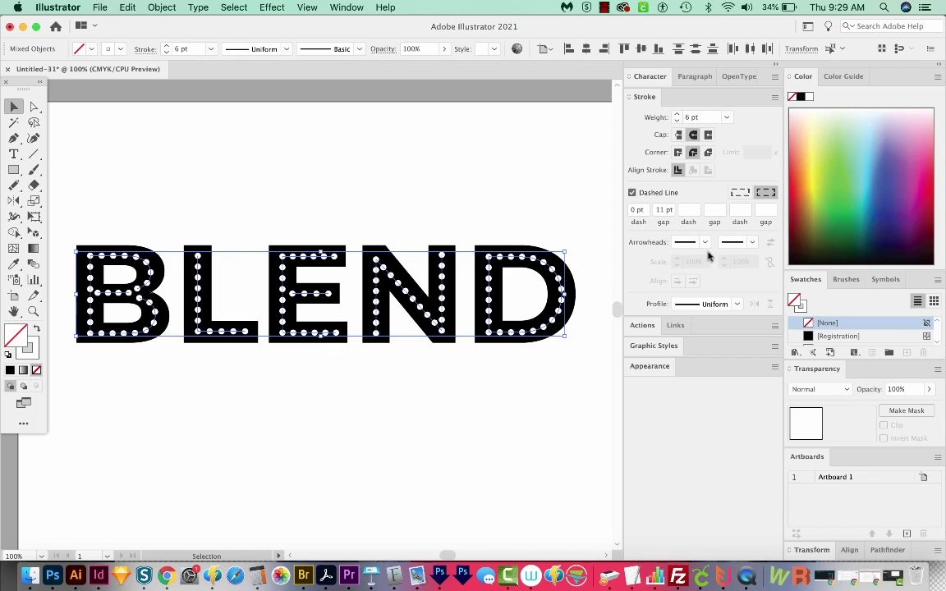
{"action": "left_click", "coordinate": [844, 280]}
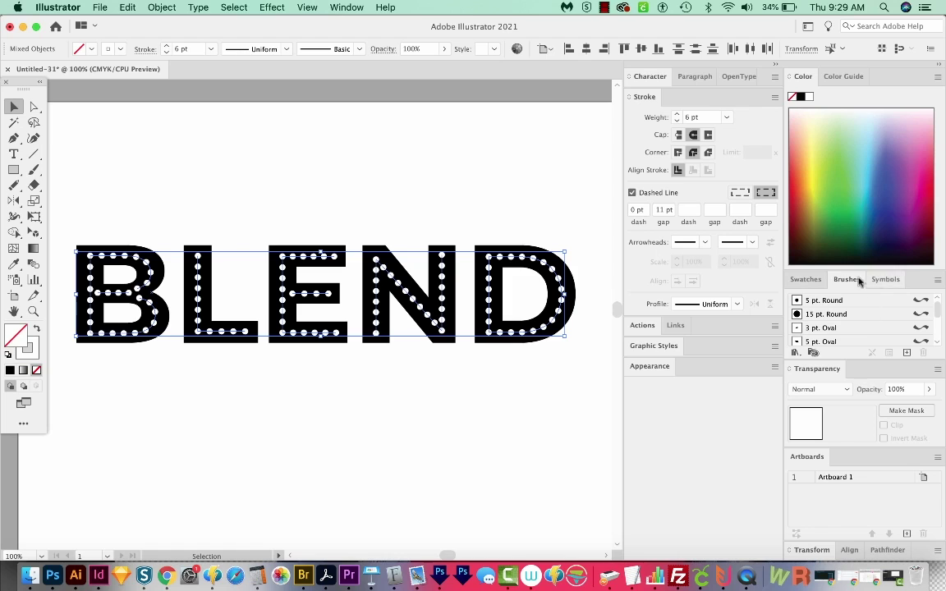
{"action": "left_click_drag", "start_coordinate": [831, 280], "coordinate": [607, 187]}
{"action": "left_click_drag", "start_coordinate": [641, 274], "coordinate": [642, 408]}
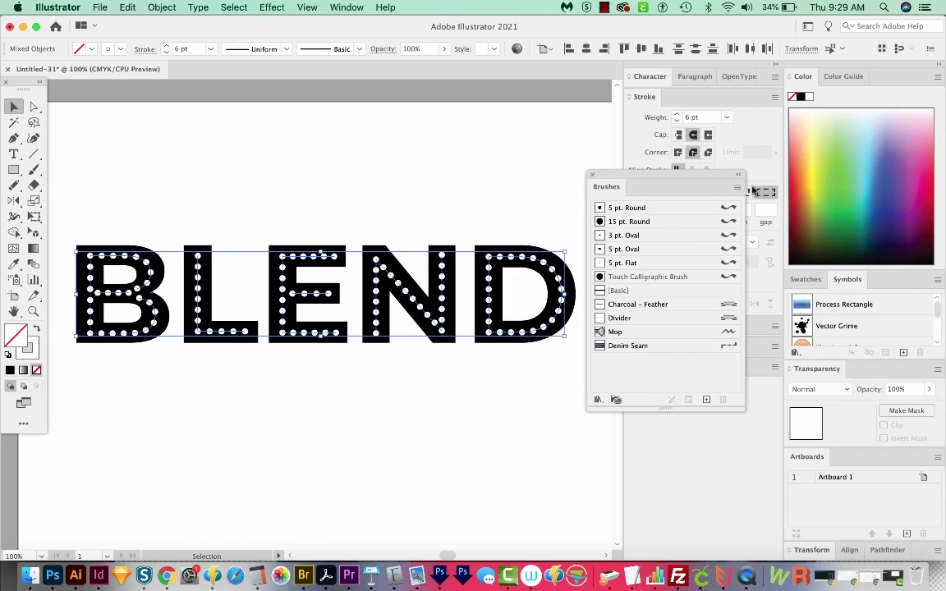
{"action": "left_click", "coordinate": [737, 187]}
{"action": "left_click", "coordinate": [795, 300]}
{"action": "left_click", "coordinate": [737, 187]}
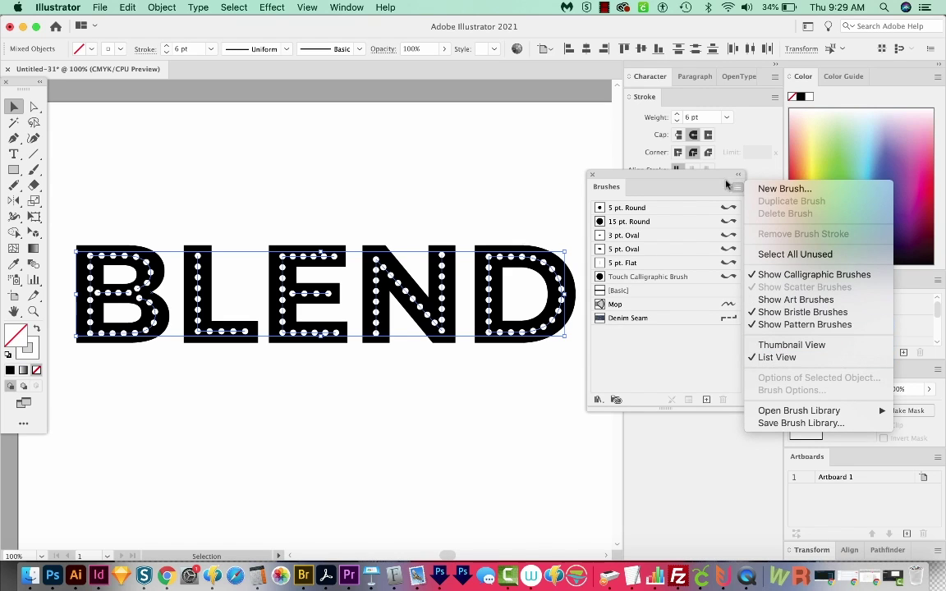
Step: Load the Artistic_Calligraphic brush library and apply its 5 pt. Oval brush to the selected centre paths
{"action": "mouse_move", "coordinate": [815, 414]}
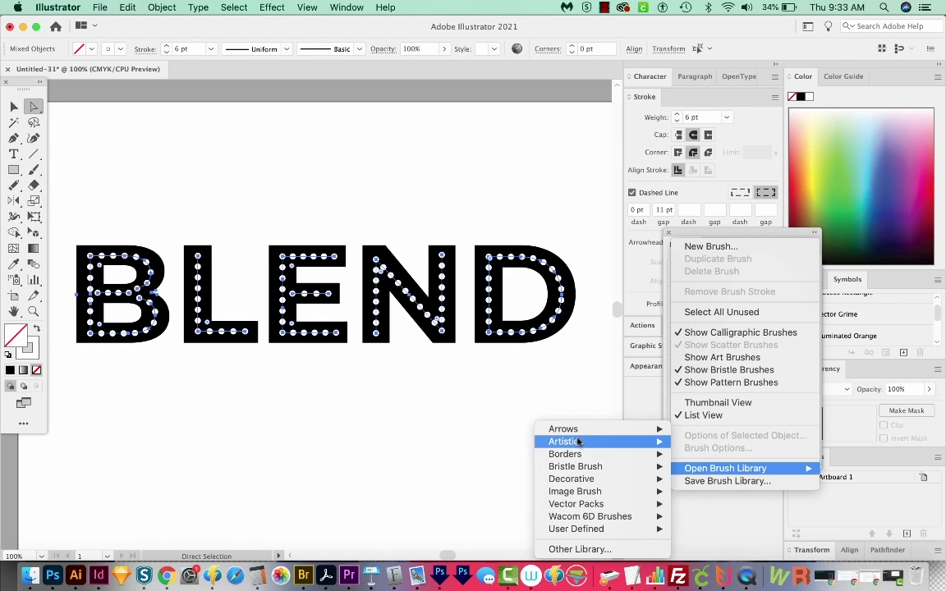
{"action": "mouse_move", "coordinate": [567, 441]}
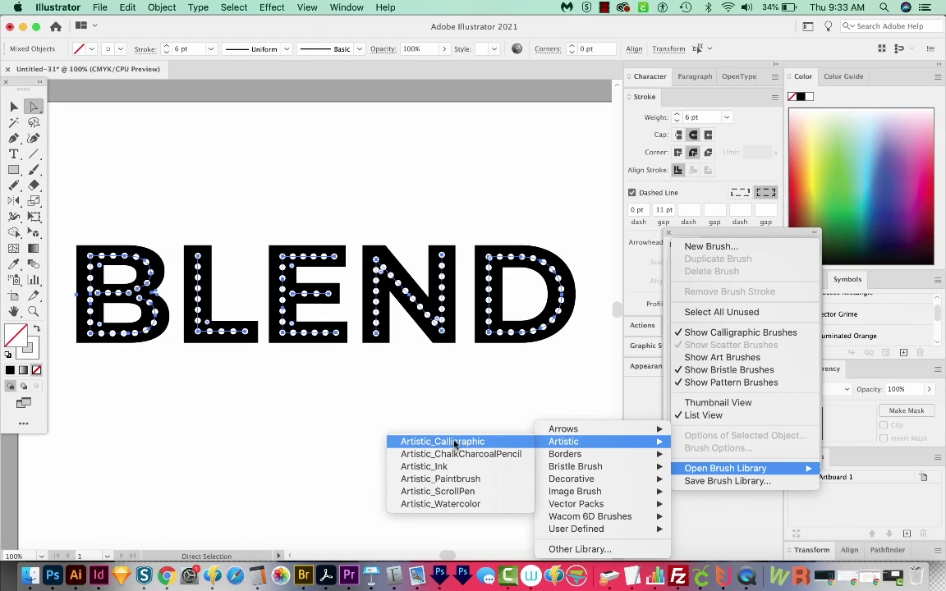
{"action": "left_click", "coordinate": [455, 444]}
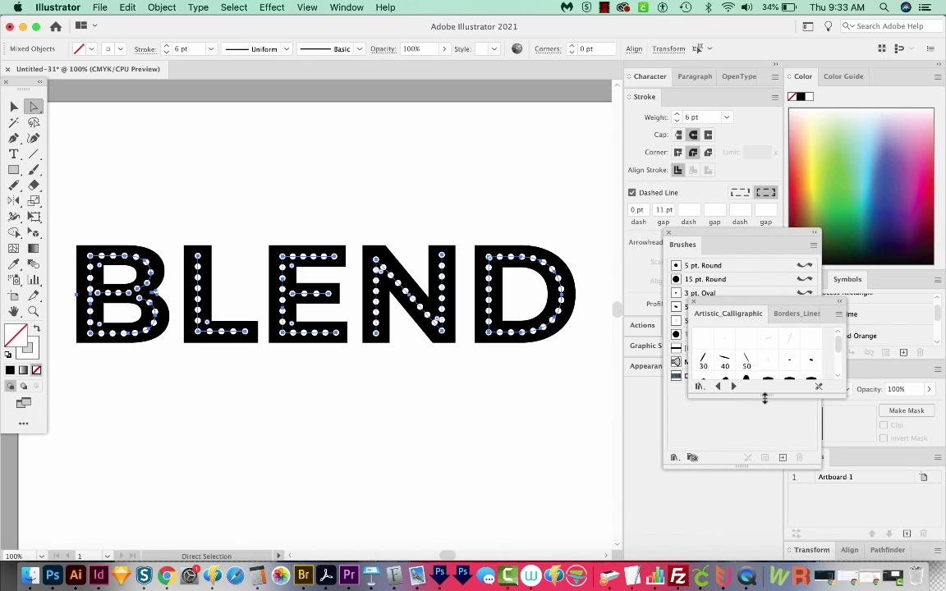
{"action": "left_click_drag", "start_coordinate": [818, 393], "coordinate": [818, 502]}
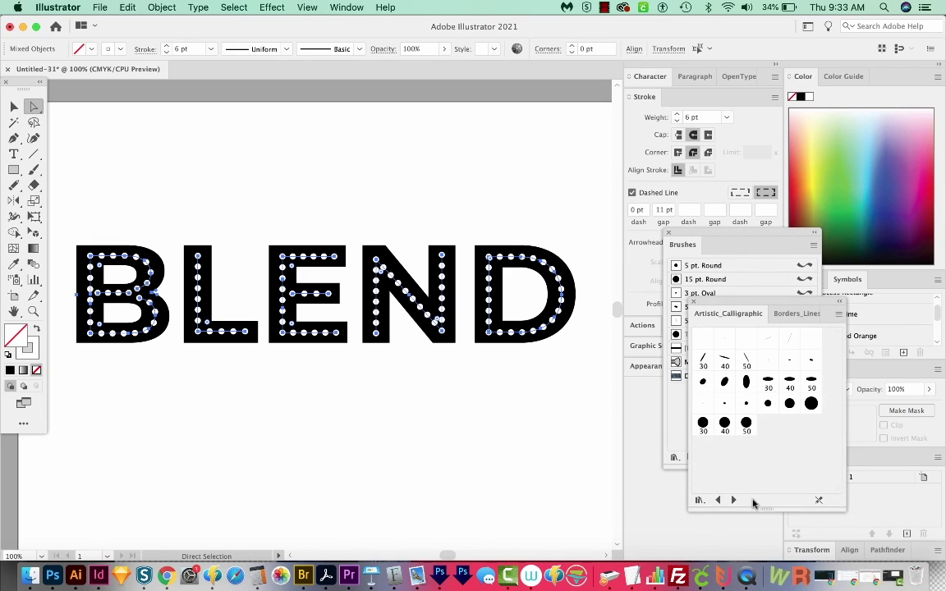
{"action": "left_click", "coordinate": [810, 359]}
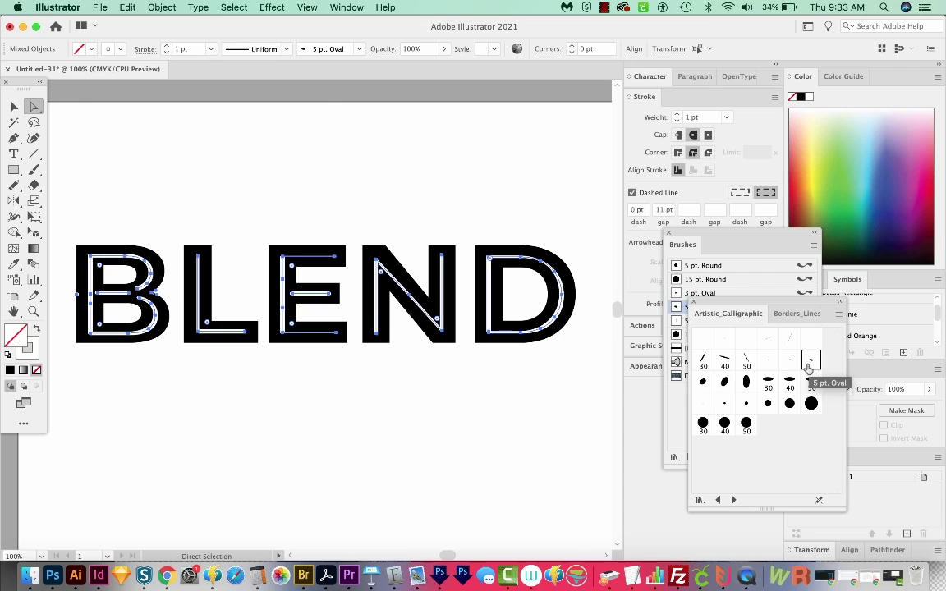